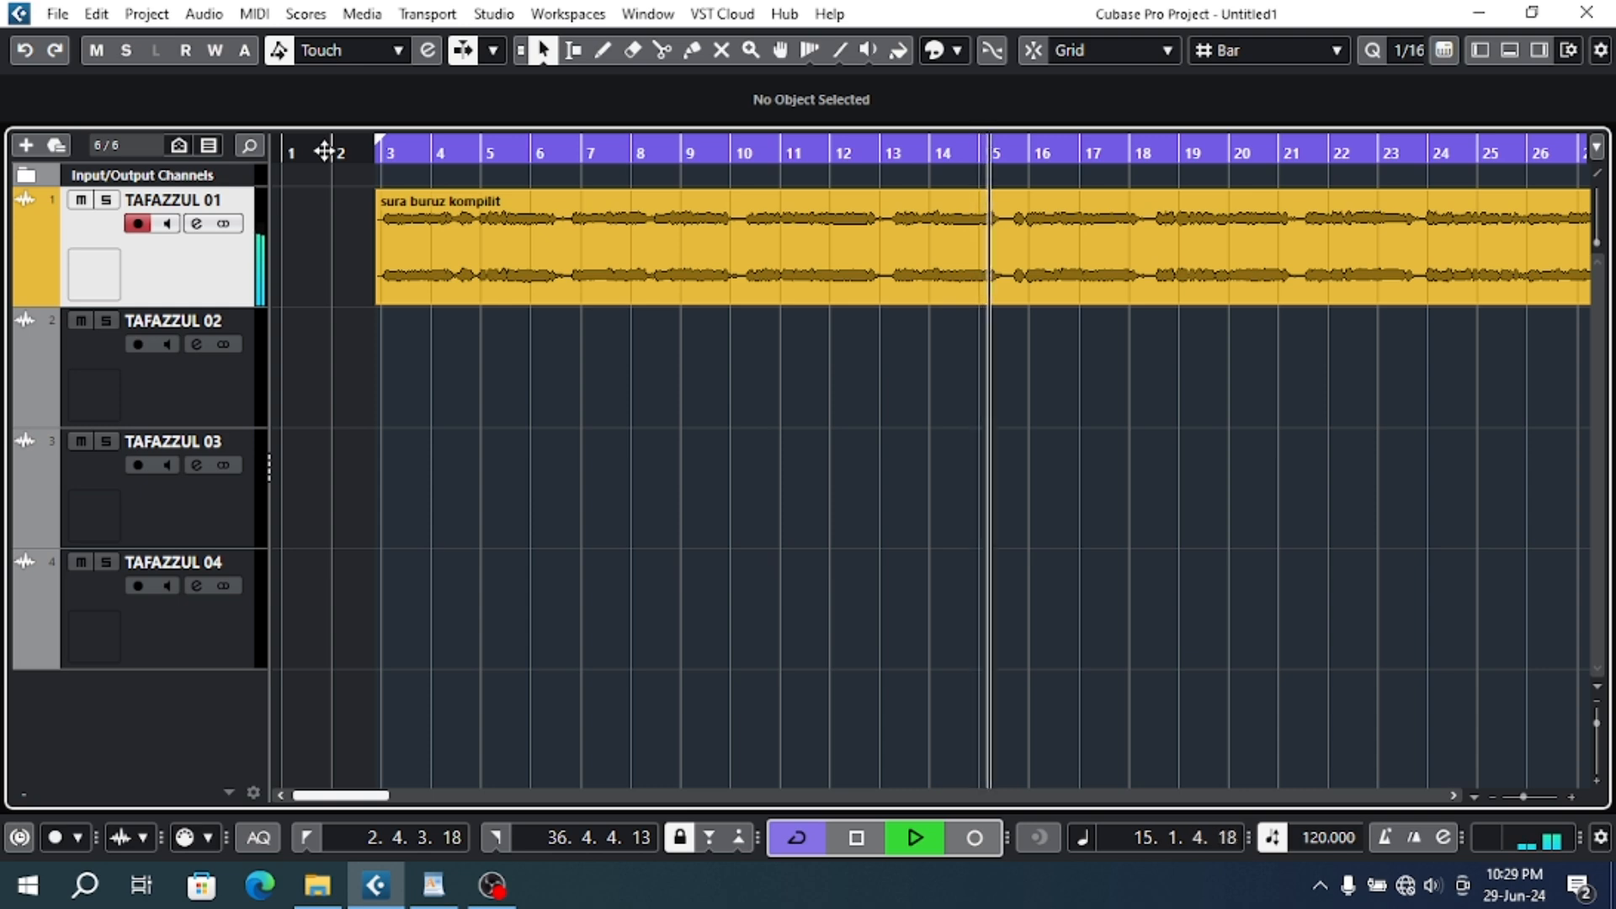
Stop playback, switch to WordPad and review the course outline topics from EQ to Mastering, highlighting the DS line.
key(space)
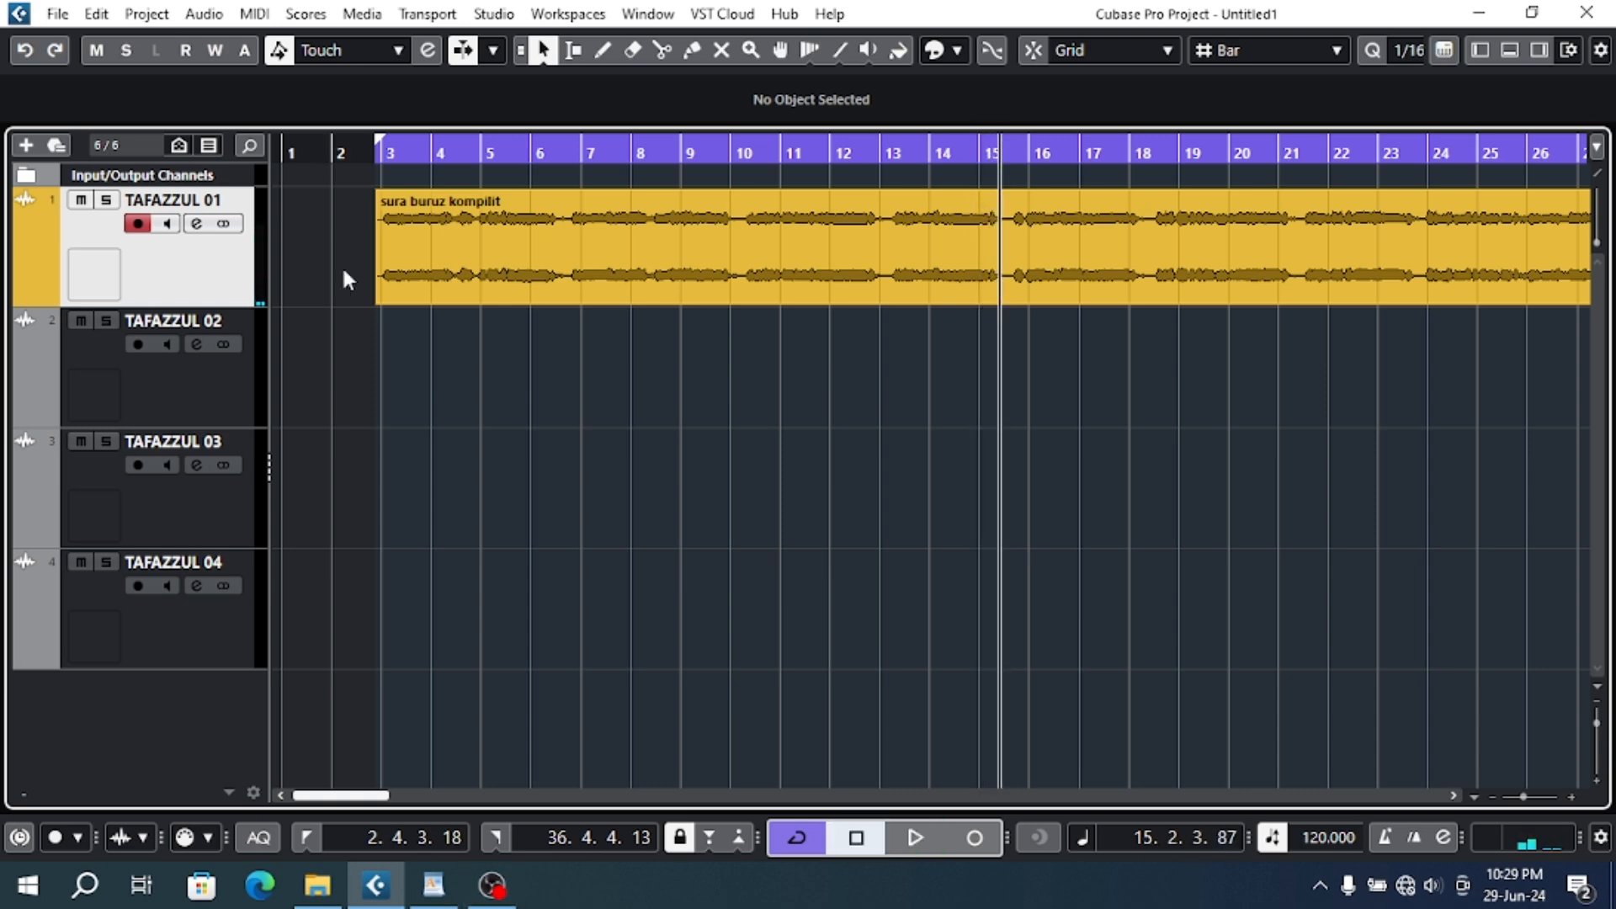
click(433, 885)
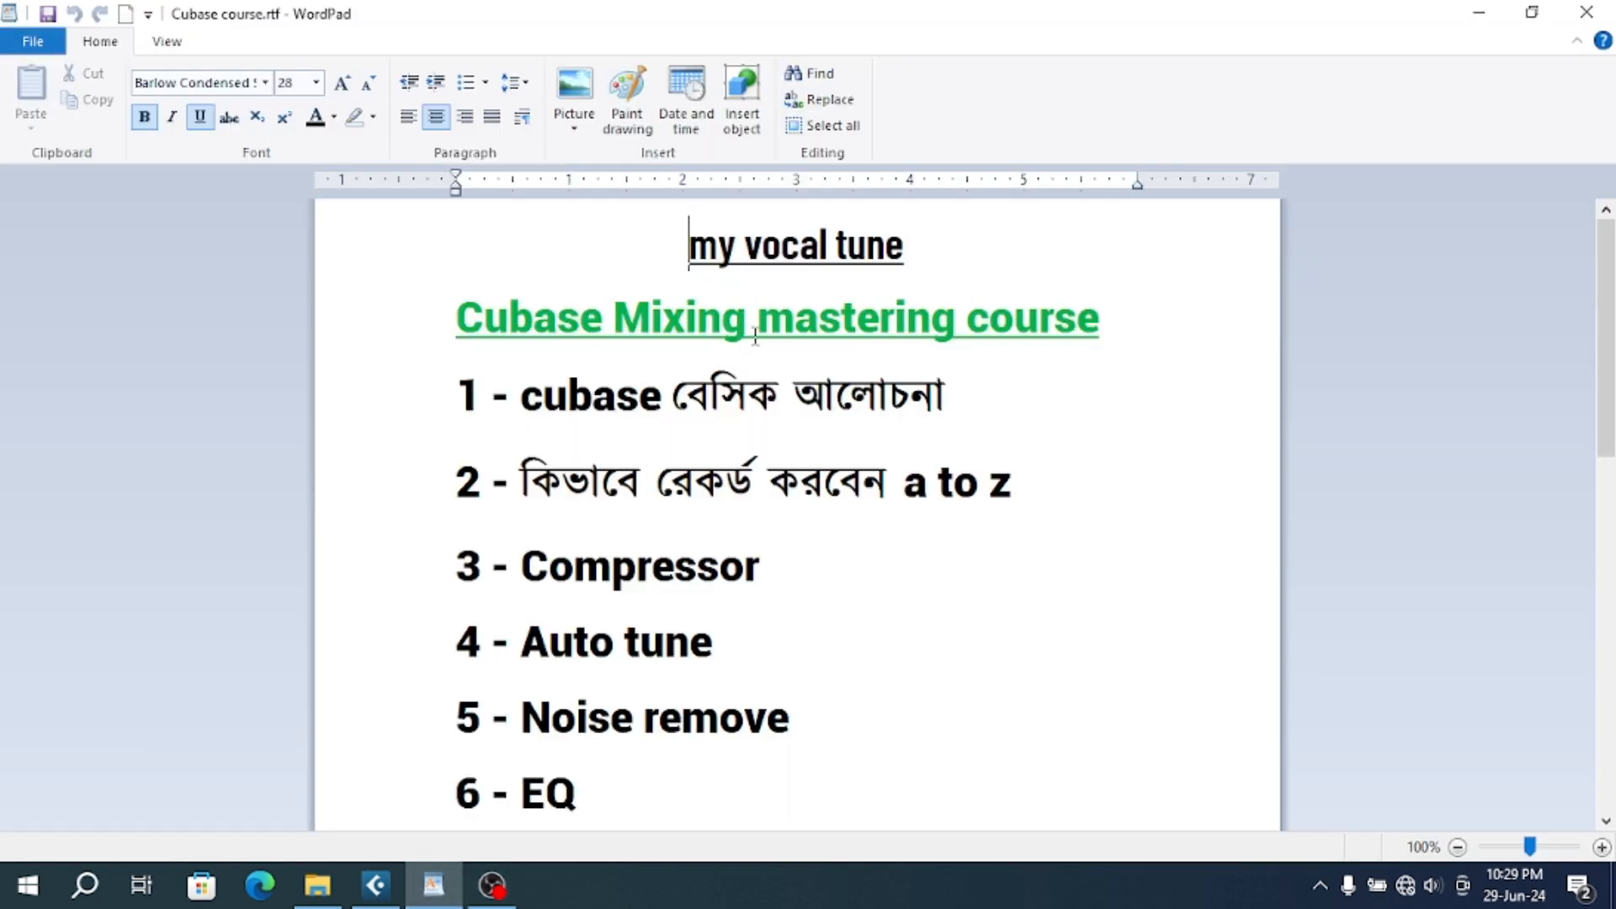
scroll(559, 531, down, 3)
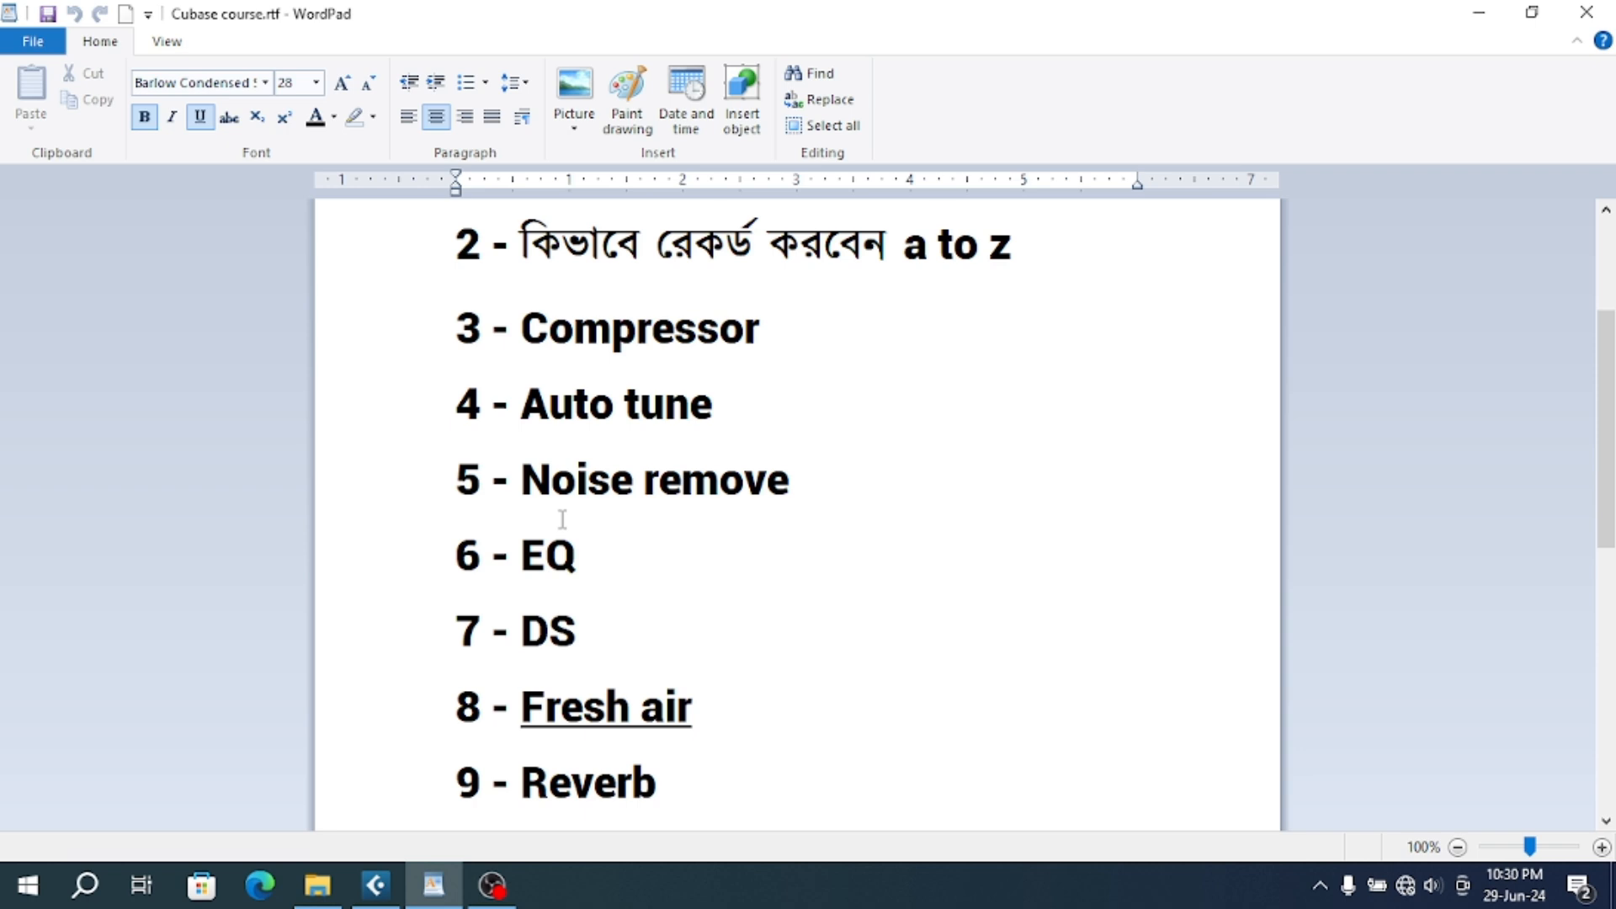
click(436, 653)
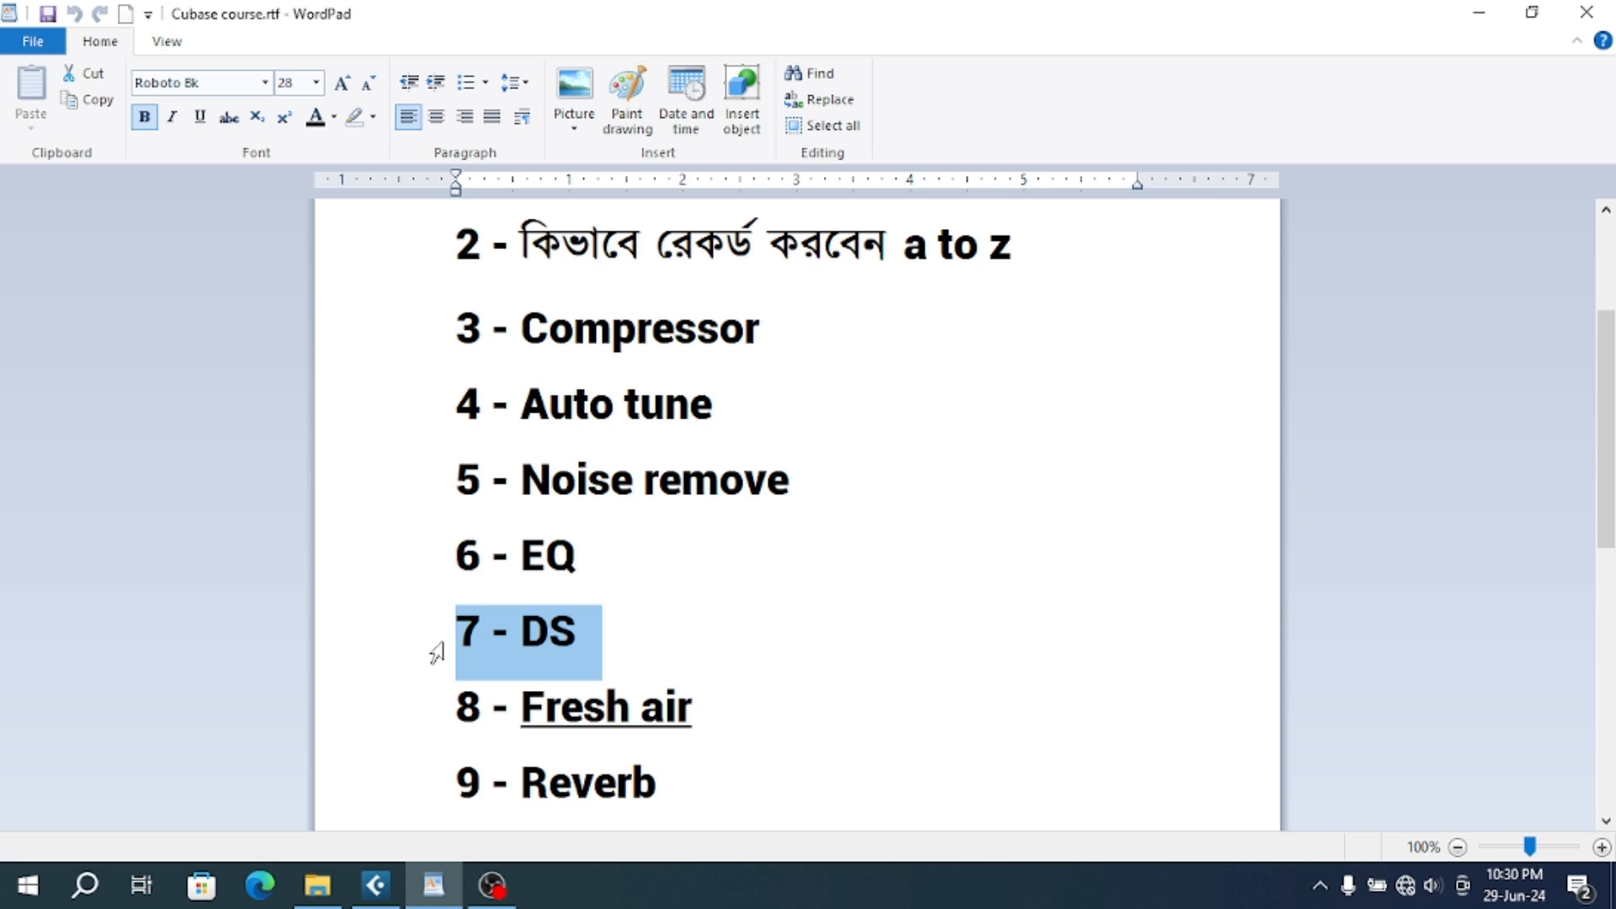
scroll(436, 653, up, 1)
scroll(436, 653, down, 2)
scroll(436, 653, up, 1)
scroll(436, 653, down, 3)
scroll(436, 654, up, 2)
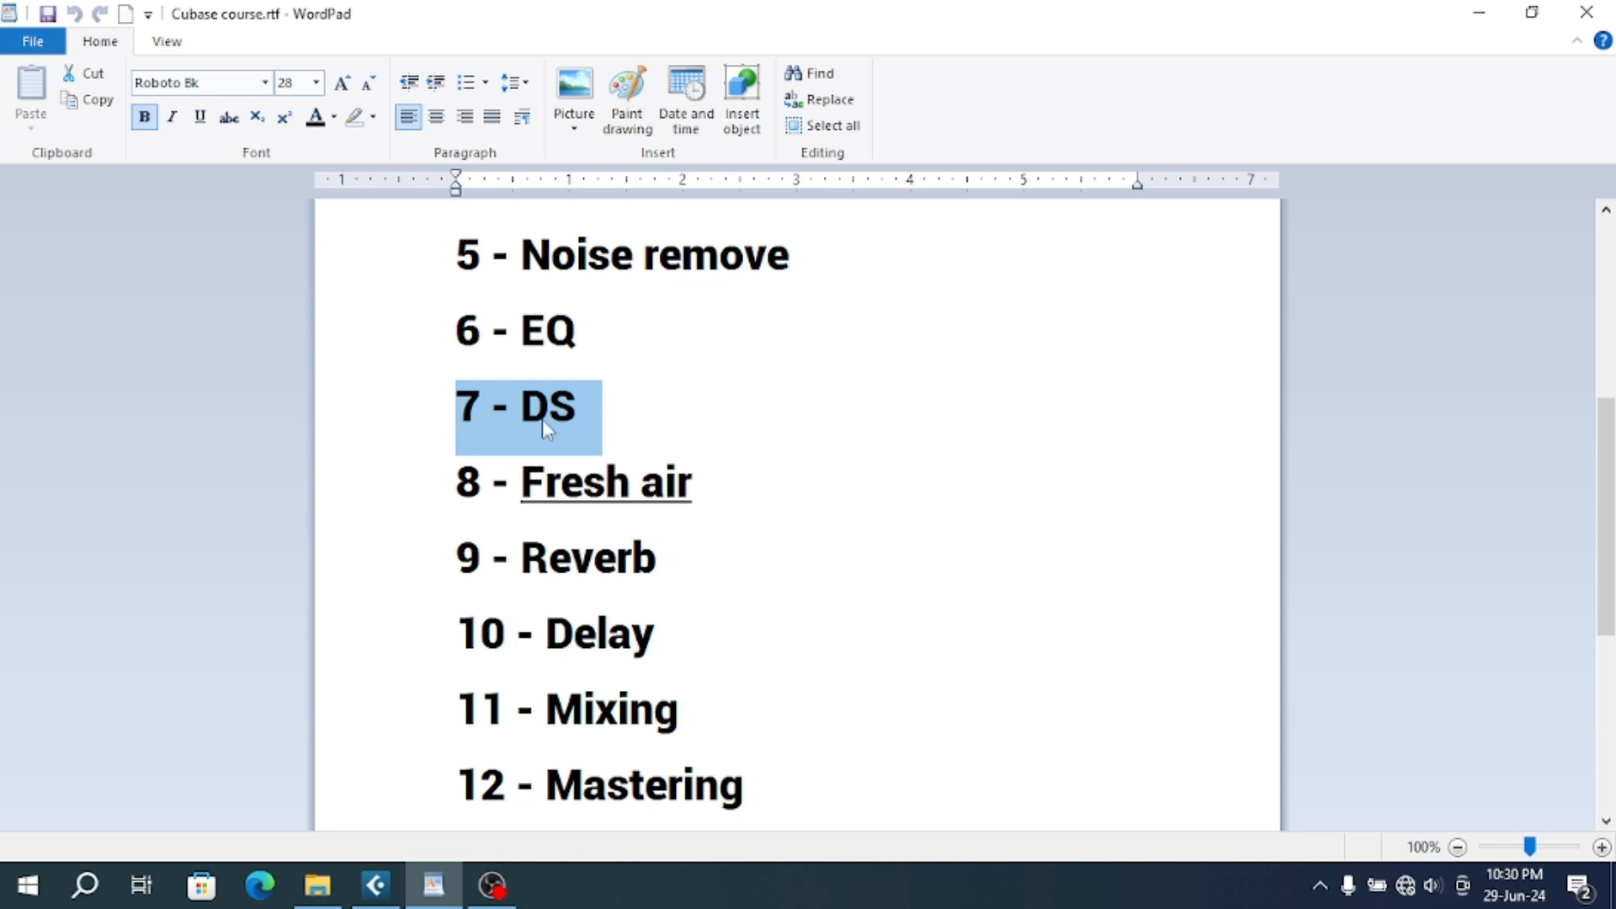
click(429, 352)
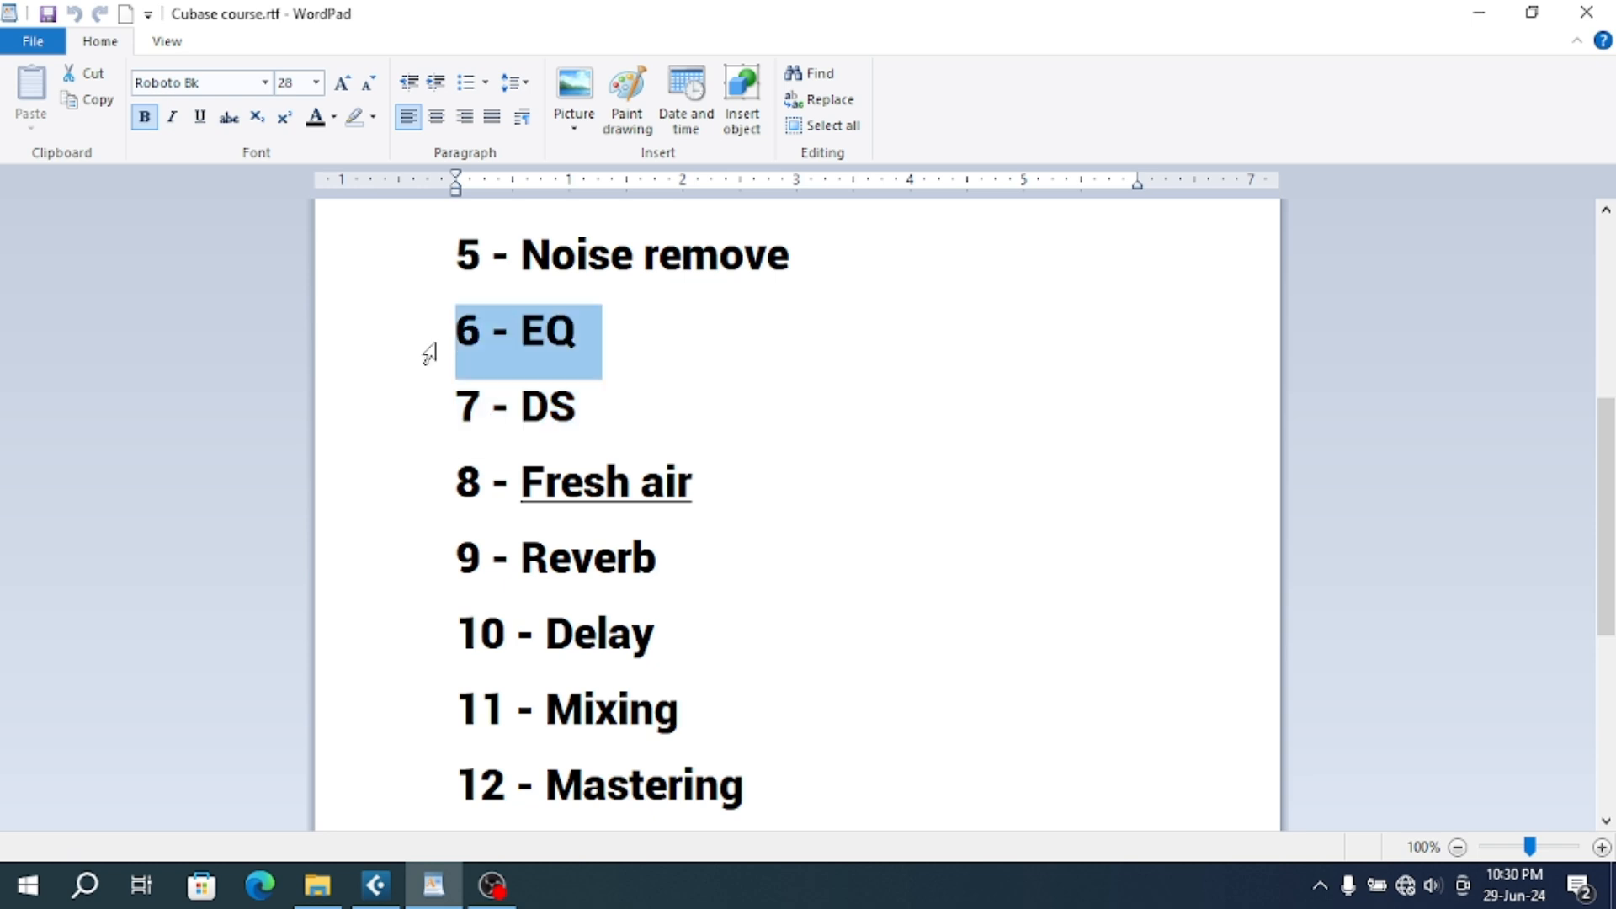
click(432, 421)
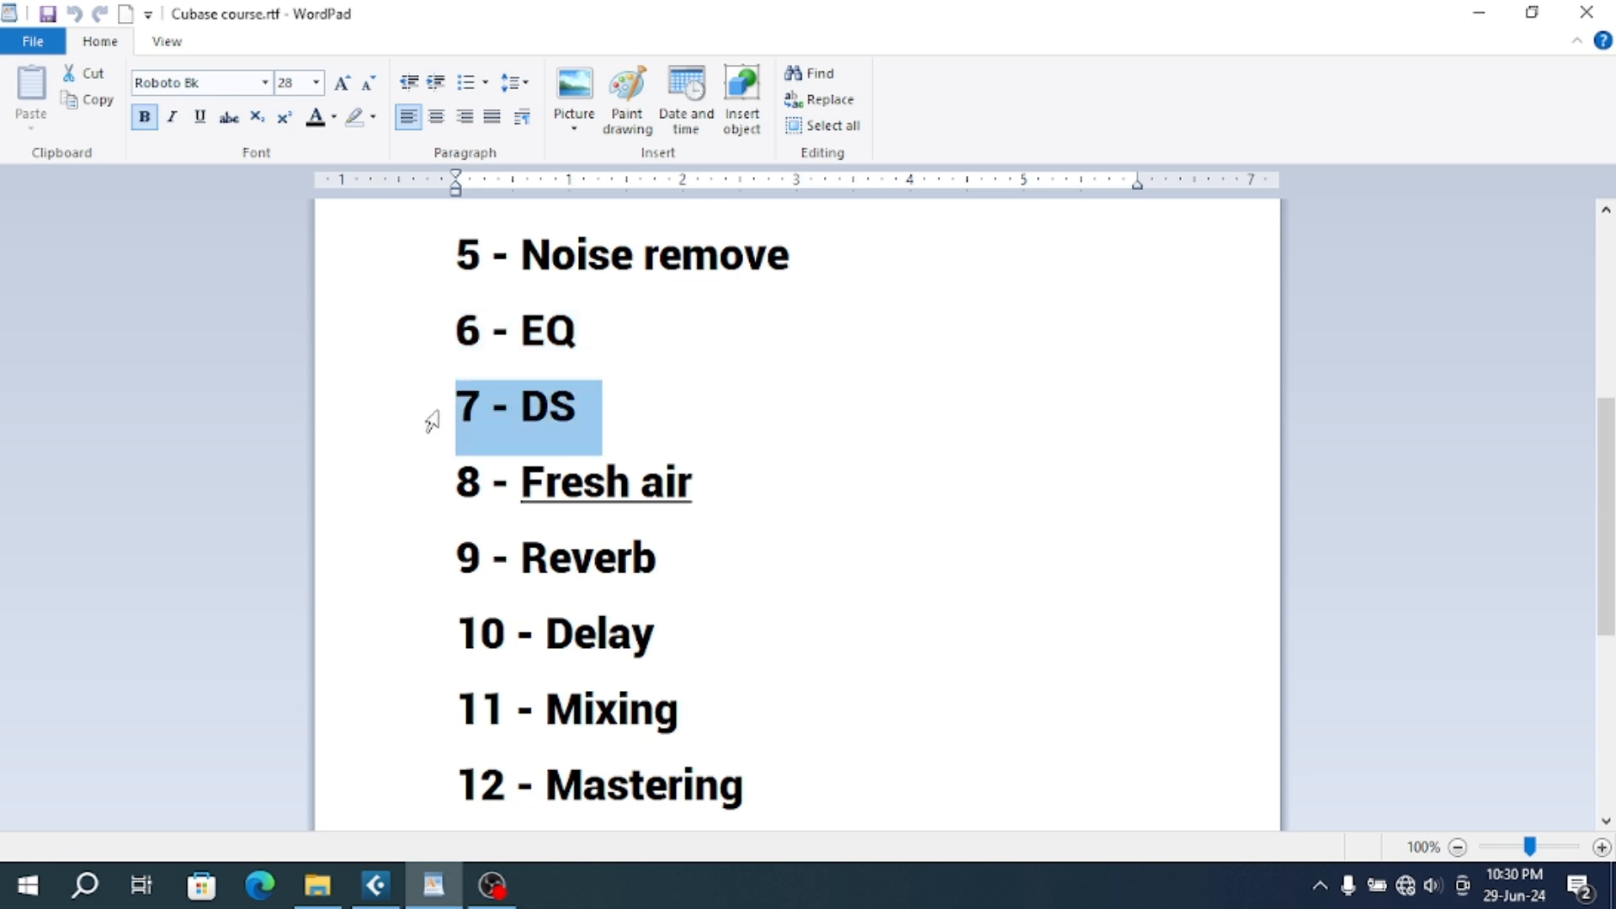
Switch back to Cubase, place the playhead at the start of the sura buruz kompilit clip and select the clip.
click(383, 888)
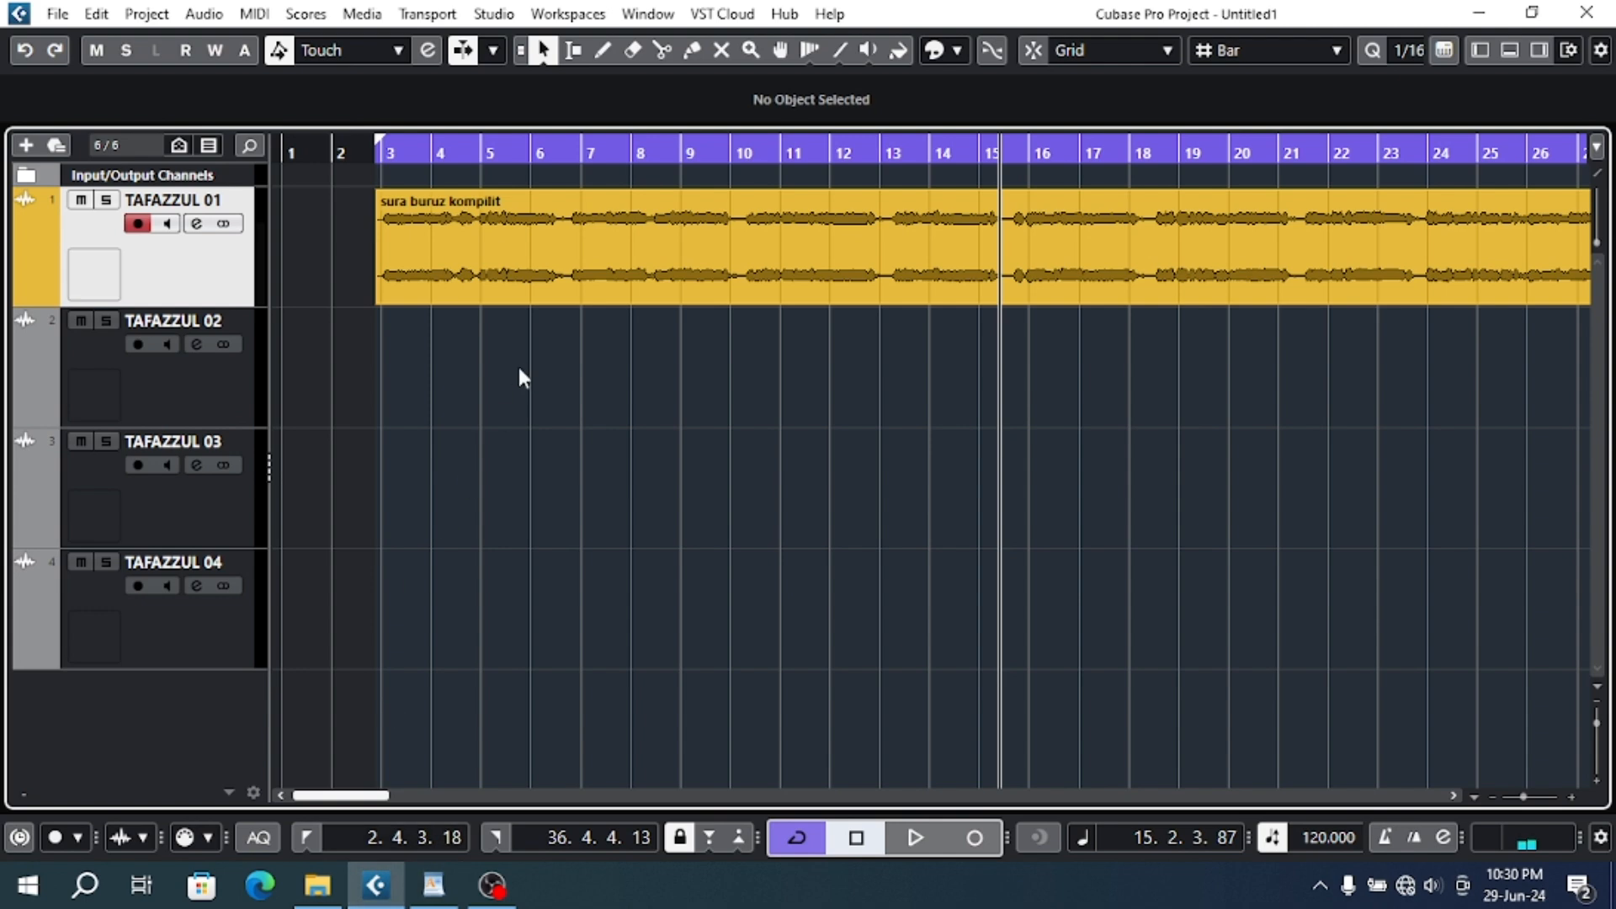
click(372, 154)
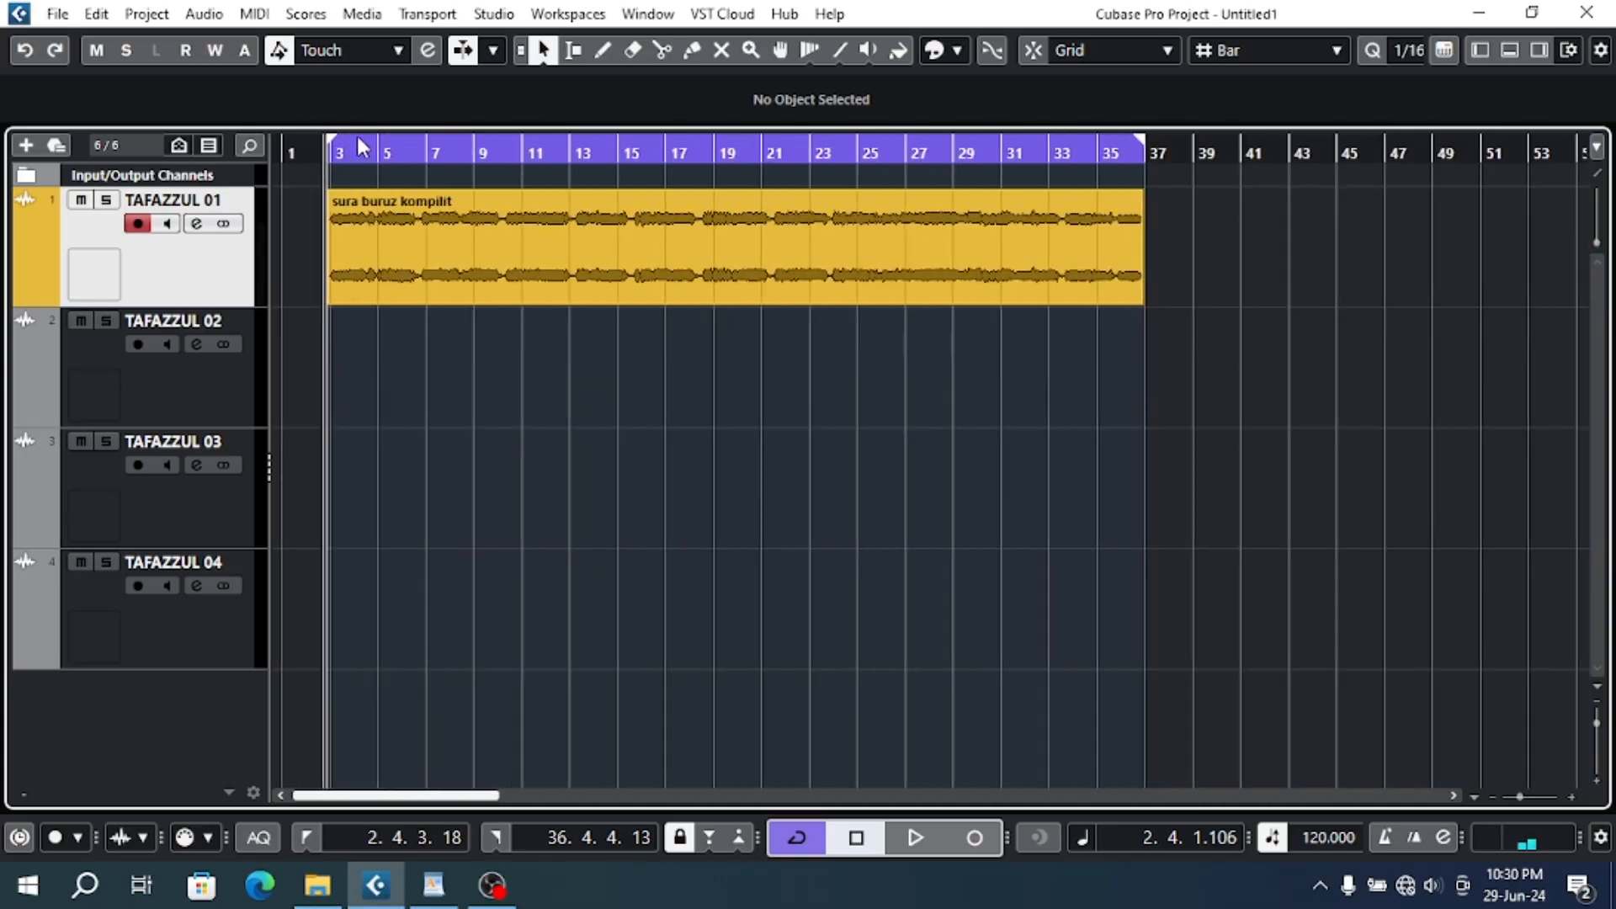
drag(362, 147, 356, 131)
click(410, 219)
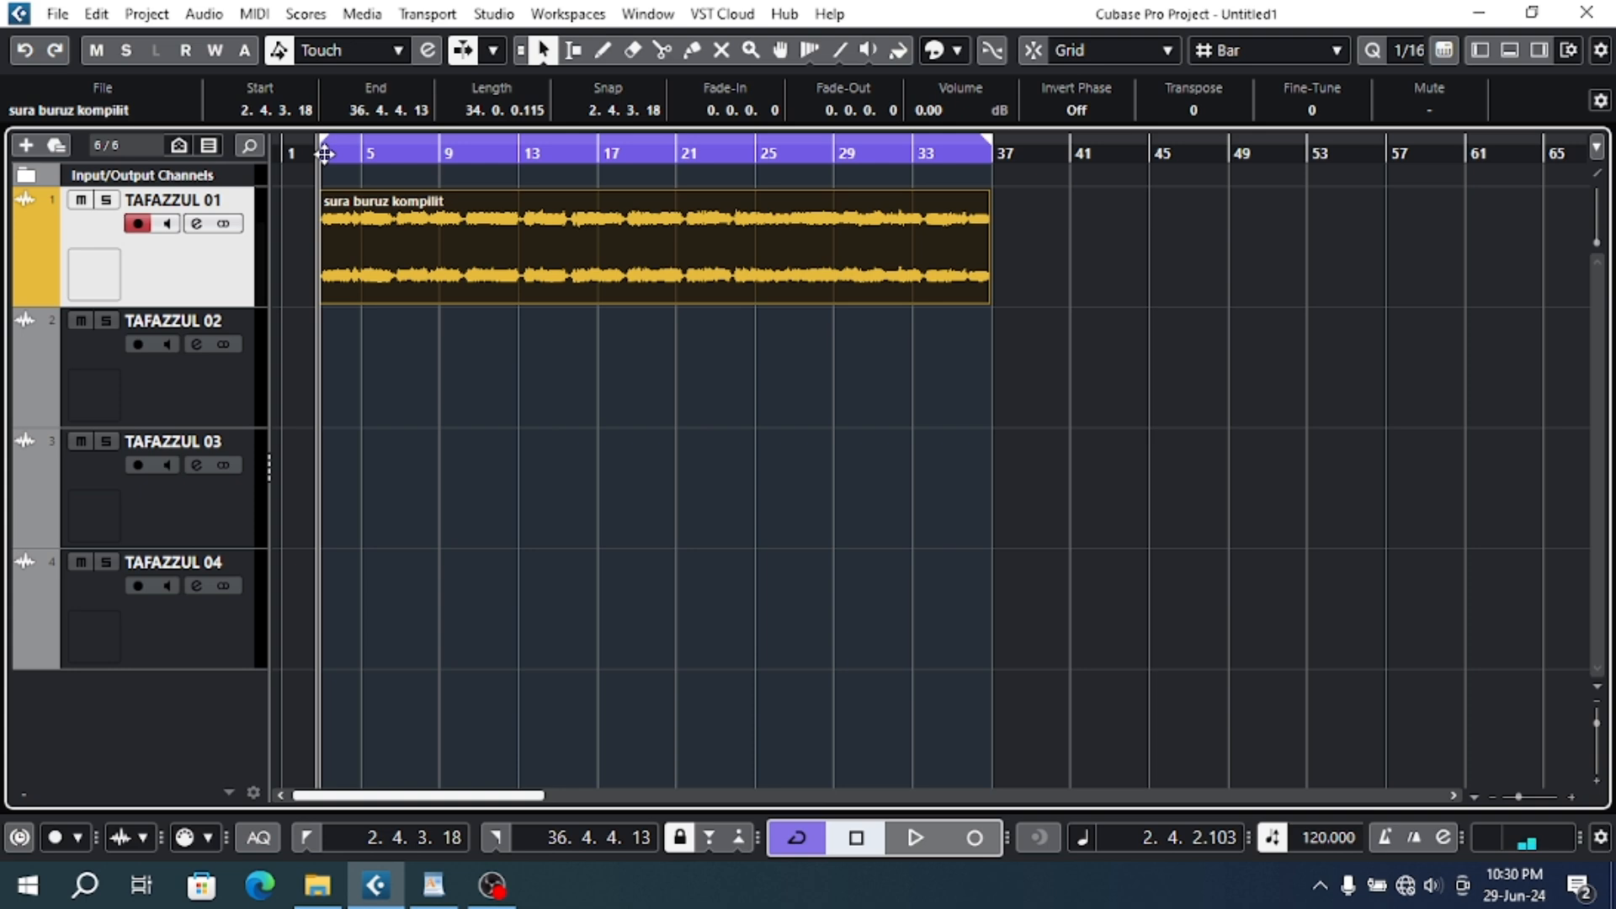
click(433, 884)
scroll(439, 350, up, 5)
right_click(433, 885)
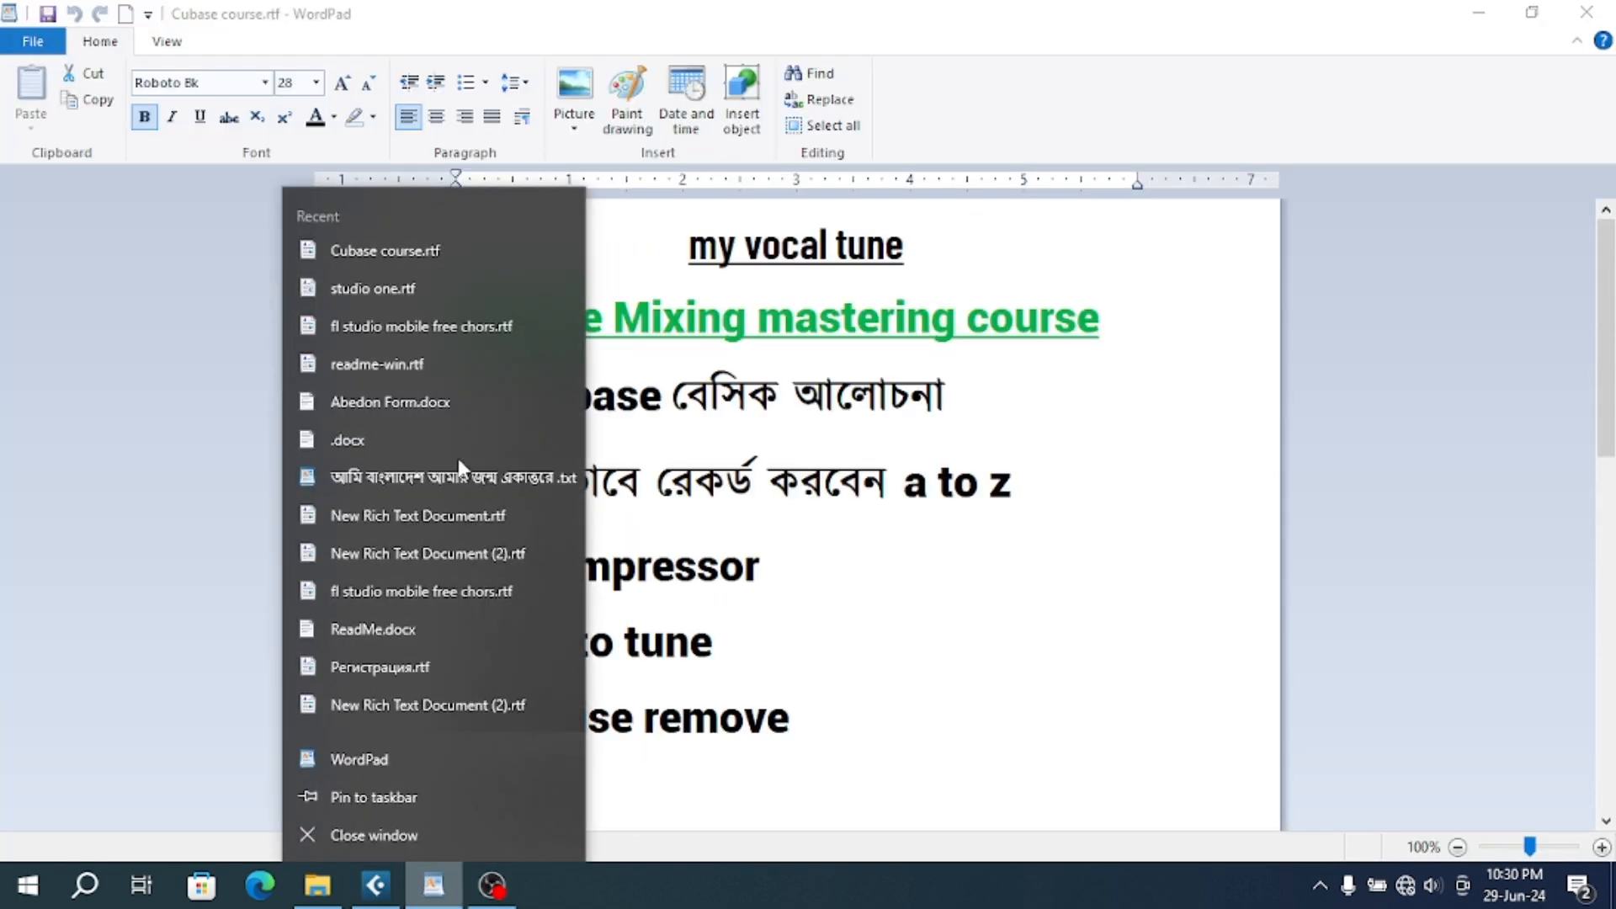
click(831, 470)
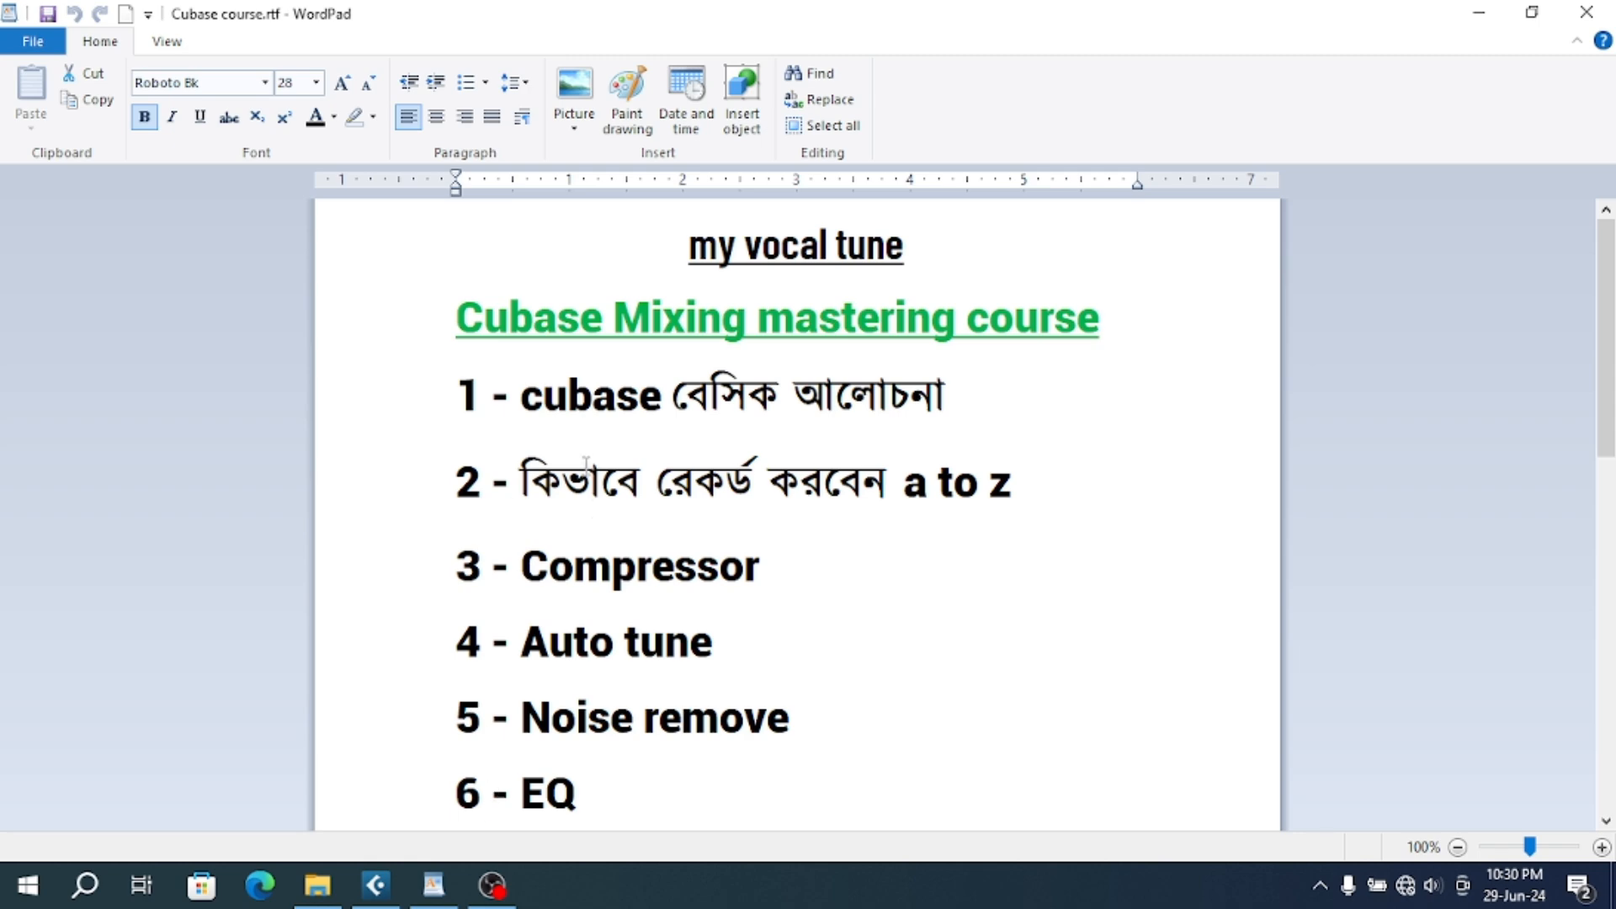
click(376, 884)
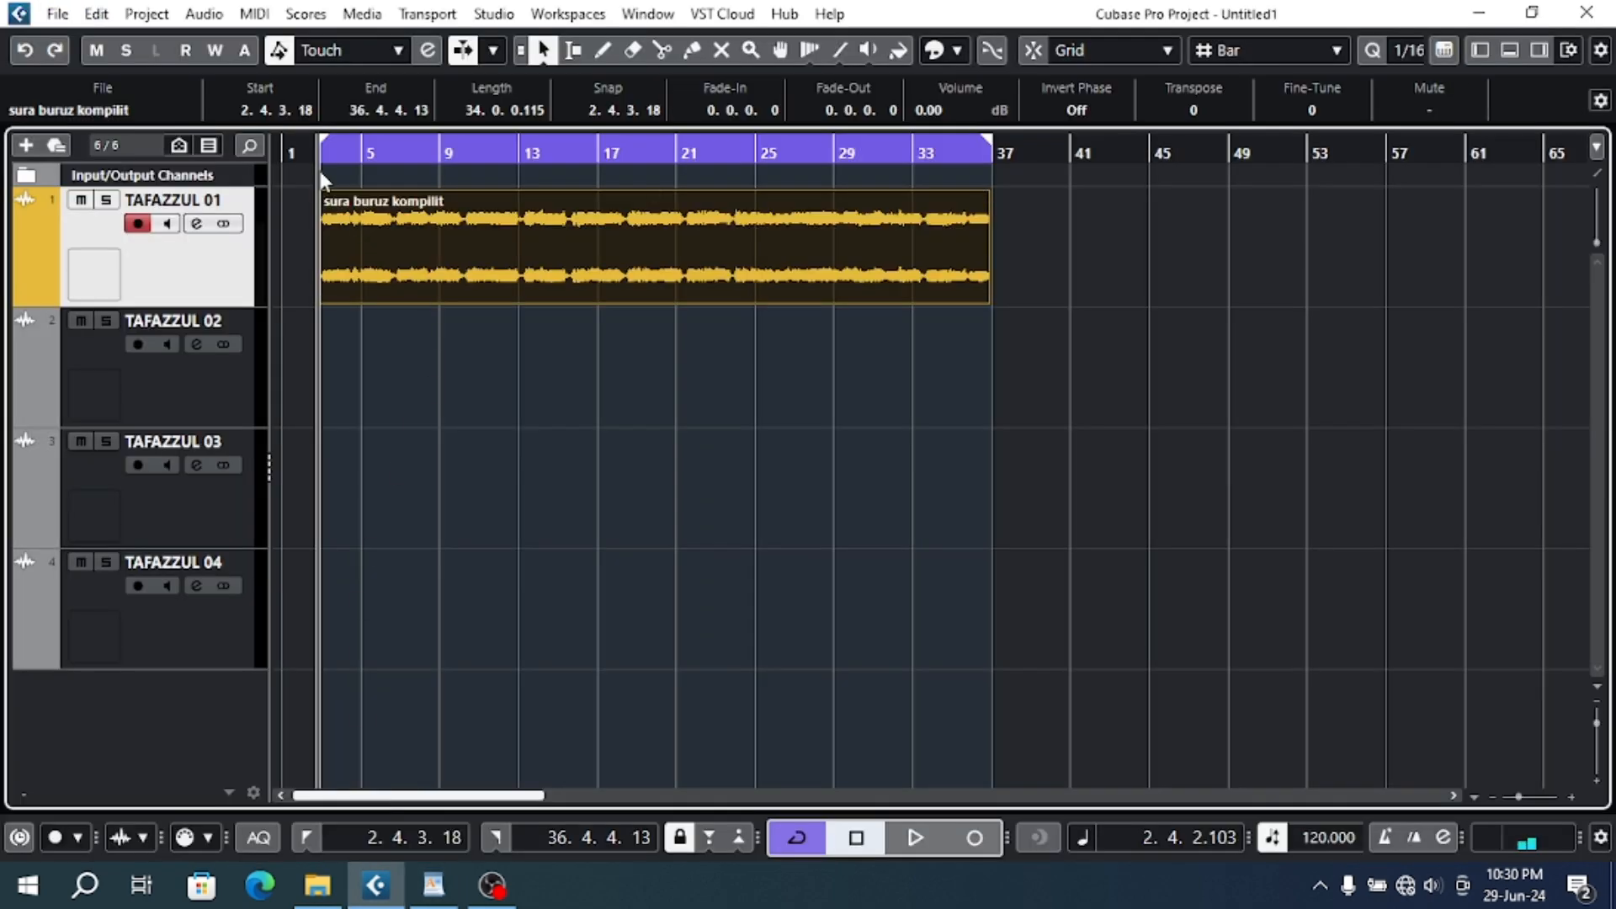
Colorize the selected sura buruz kompilit clip green.
drag(317, 158, 322, 176)
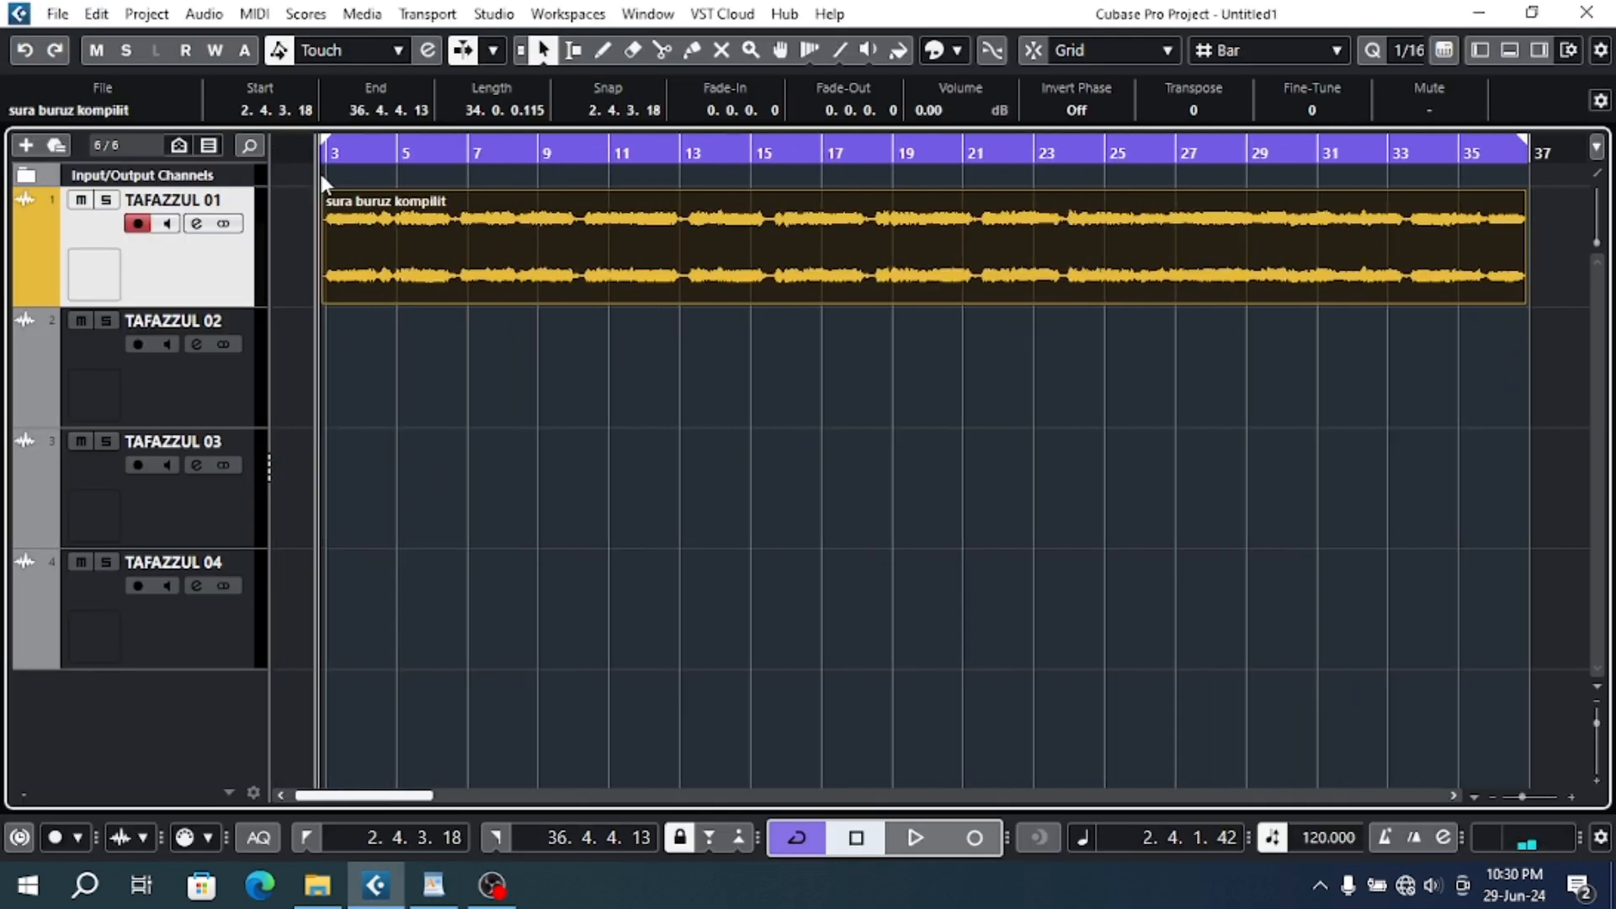
click(419, 220)
click(934, 49)
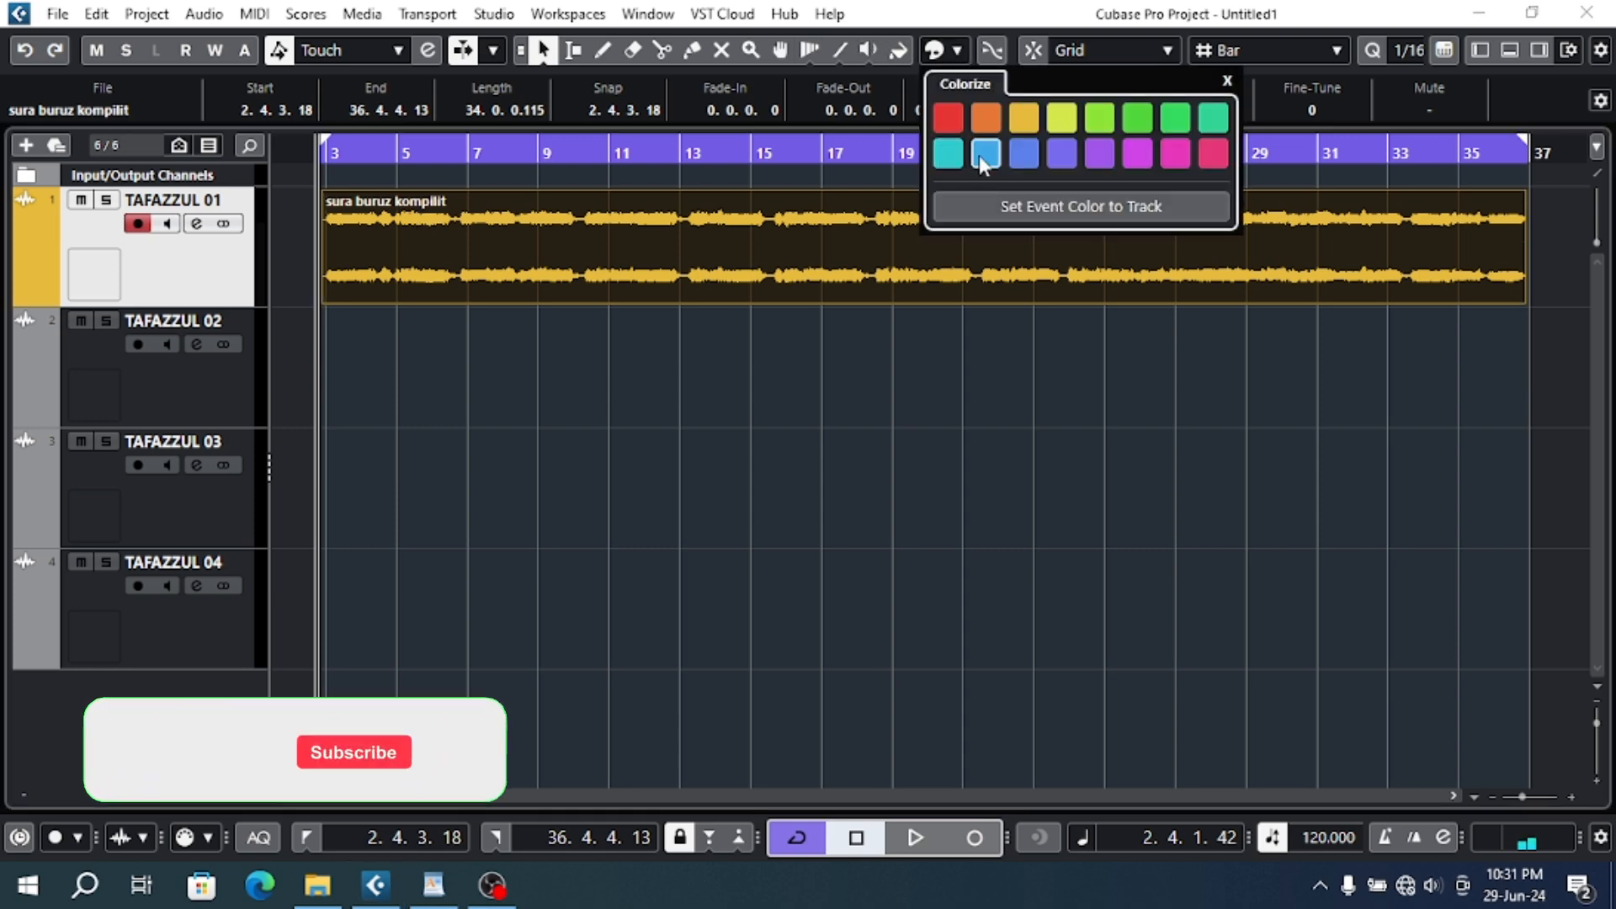
click(1061, 117)
click(1179, 126)
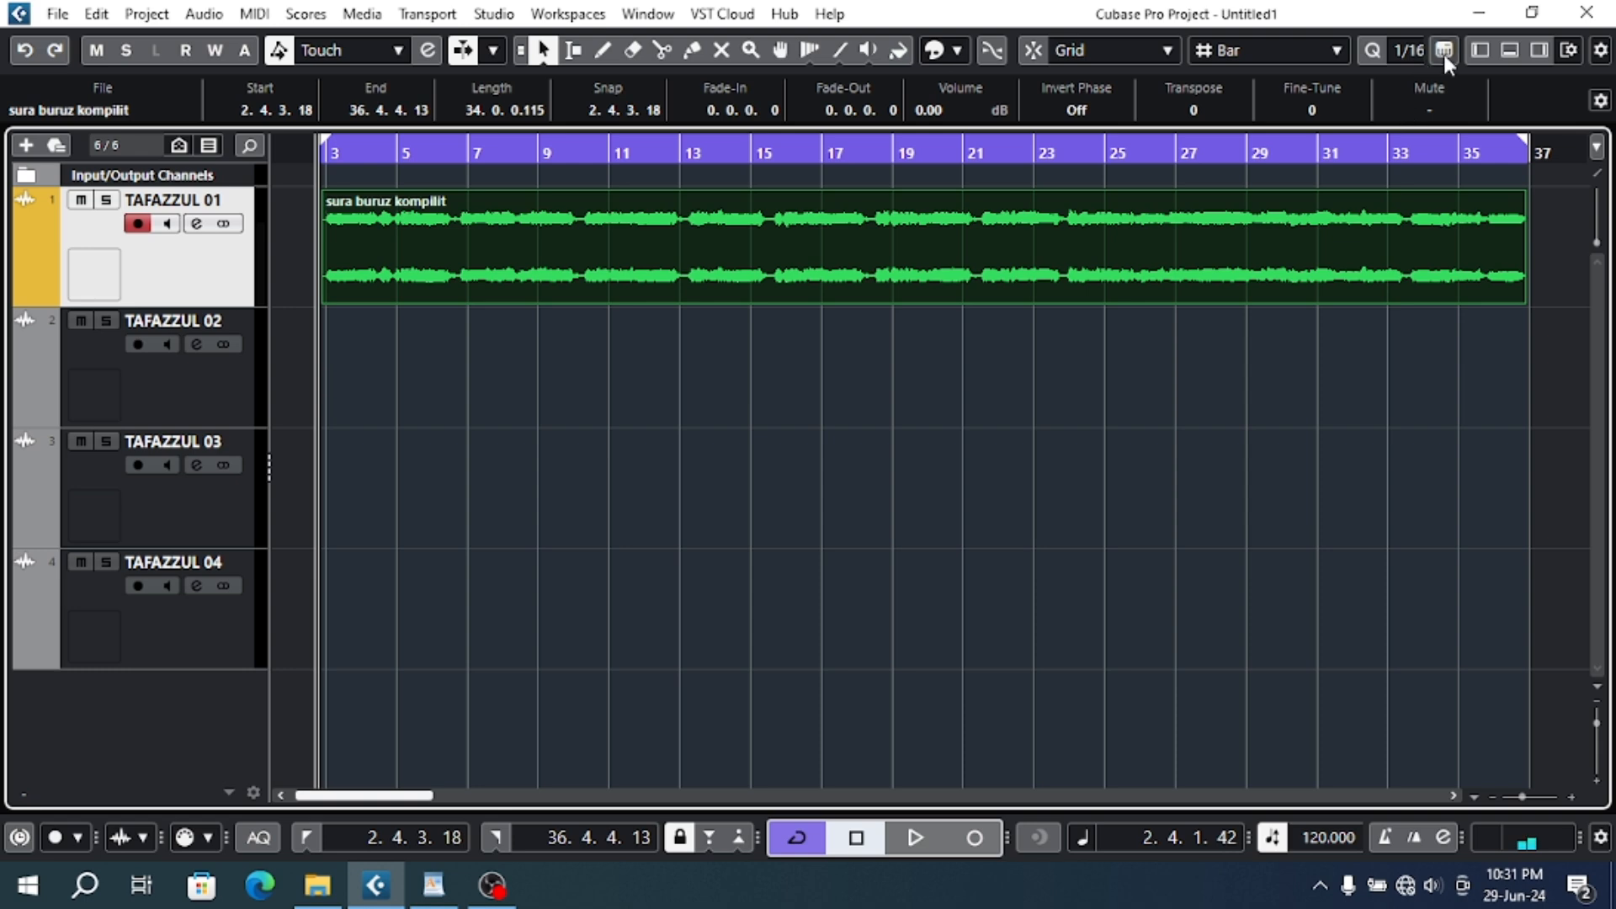
Show the Inspector beside the track list for the first audio track.
click(1481, 50)
click(1481, 50)
click(1480, 49)
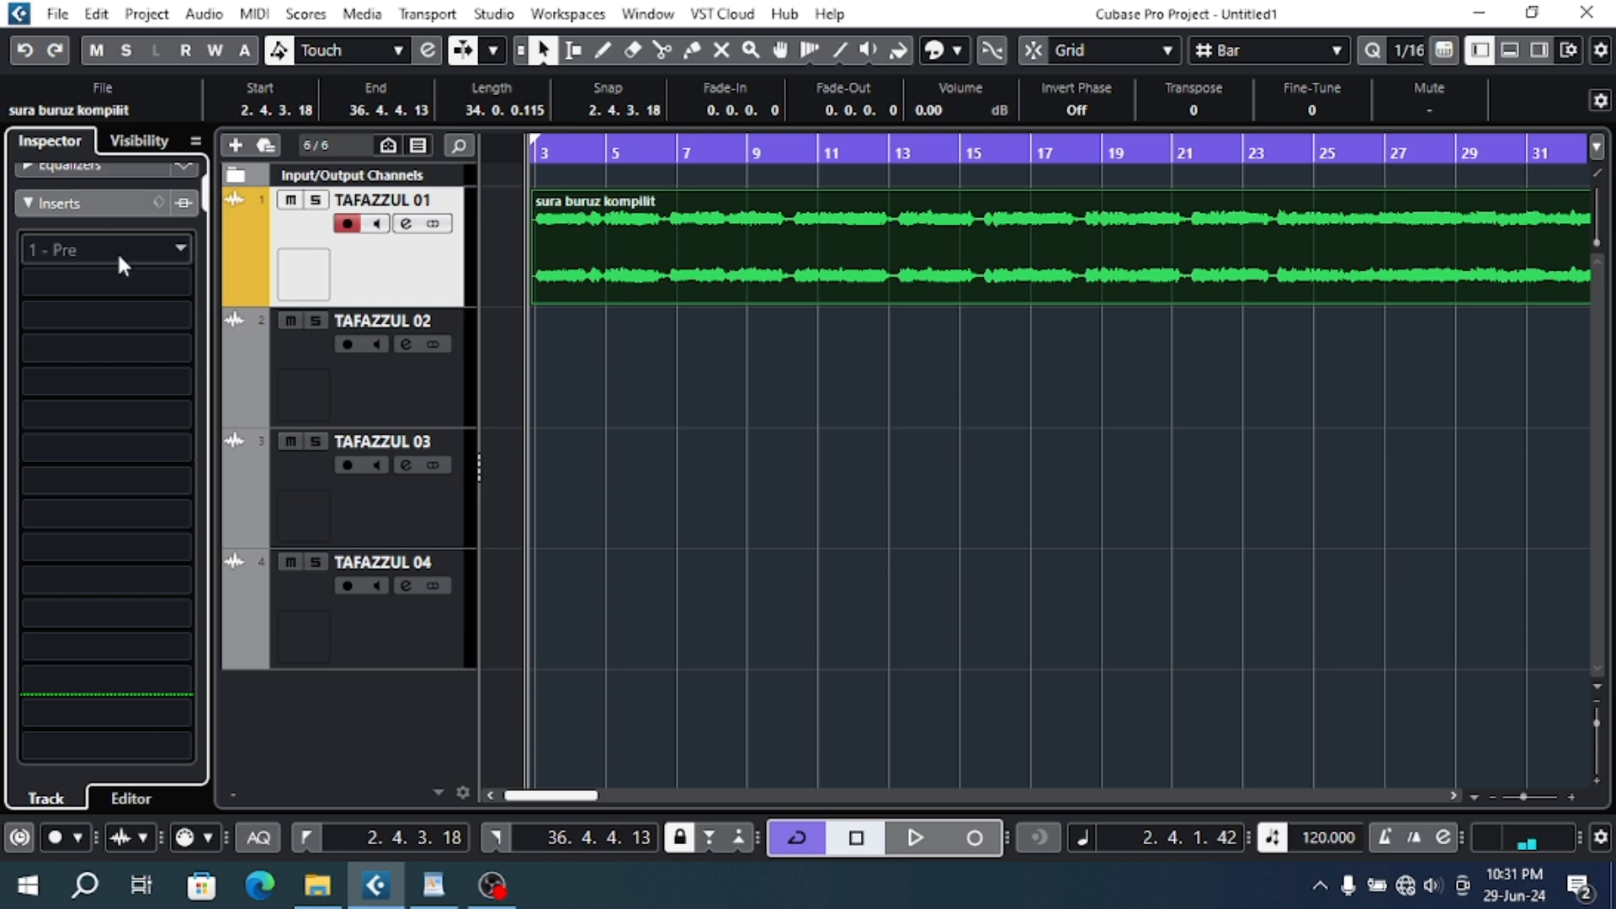
Examine the insert slots of the first audio track in both its channel settings and the Inspector.
click(407, 224)
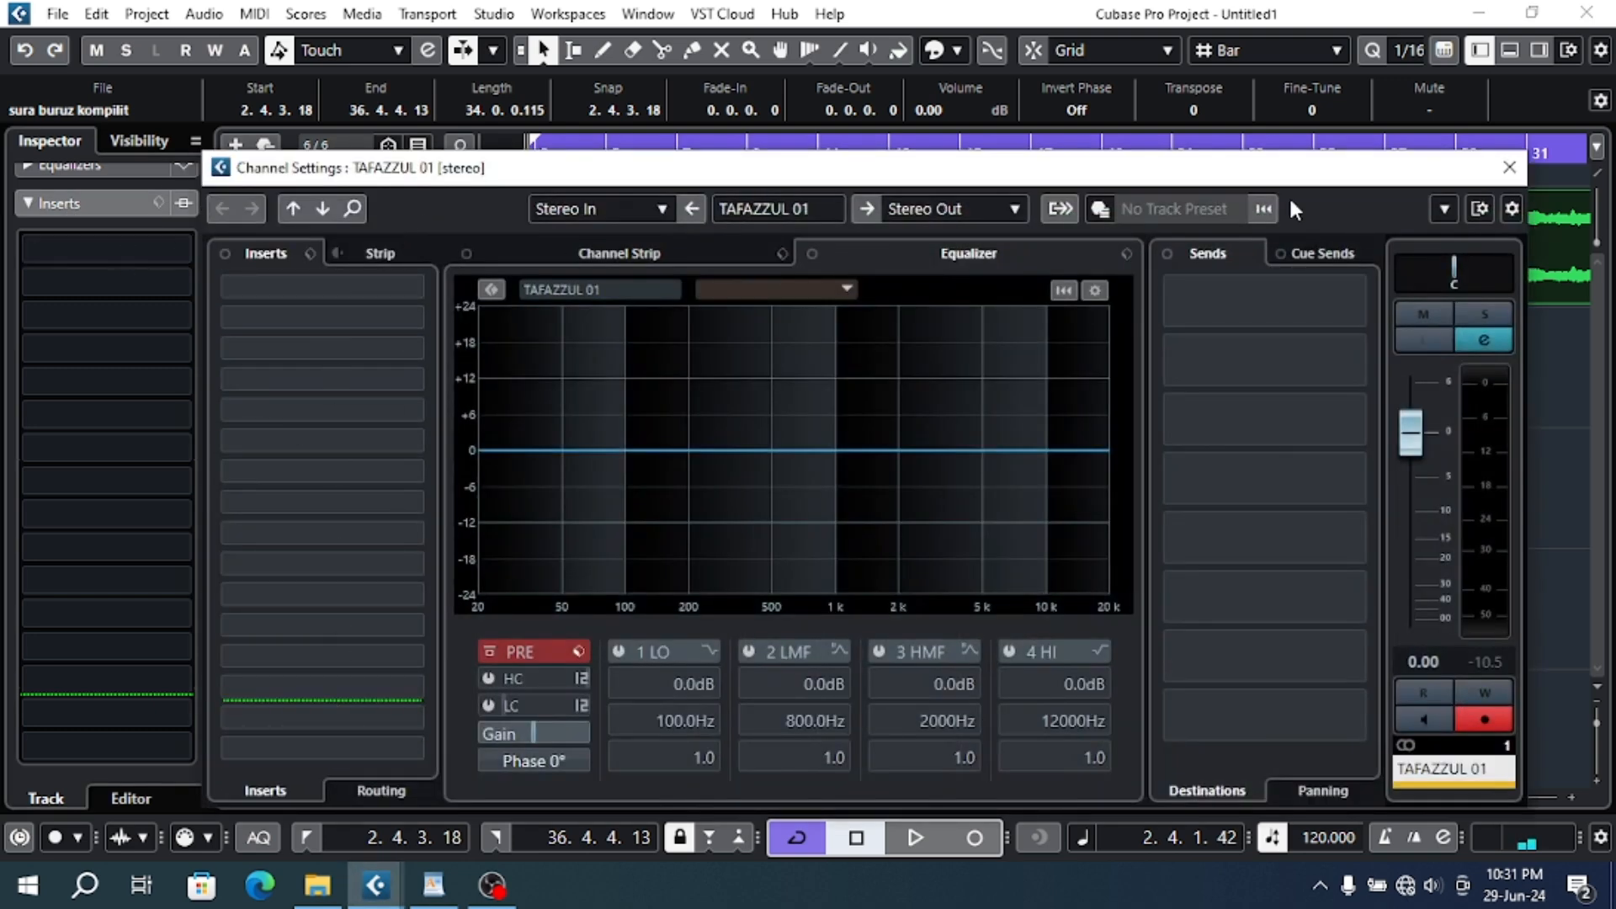
click(1512, 172)
scroll(108, 173, up, 3)
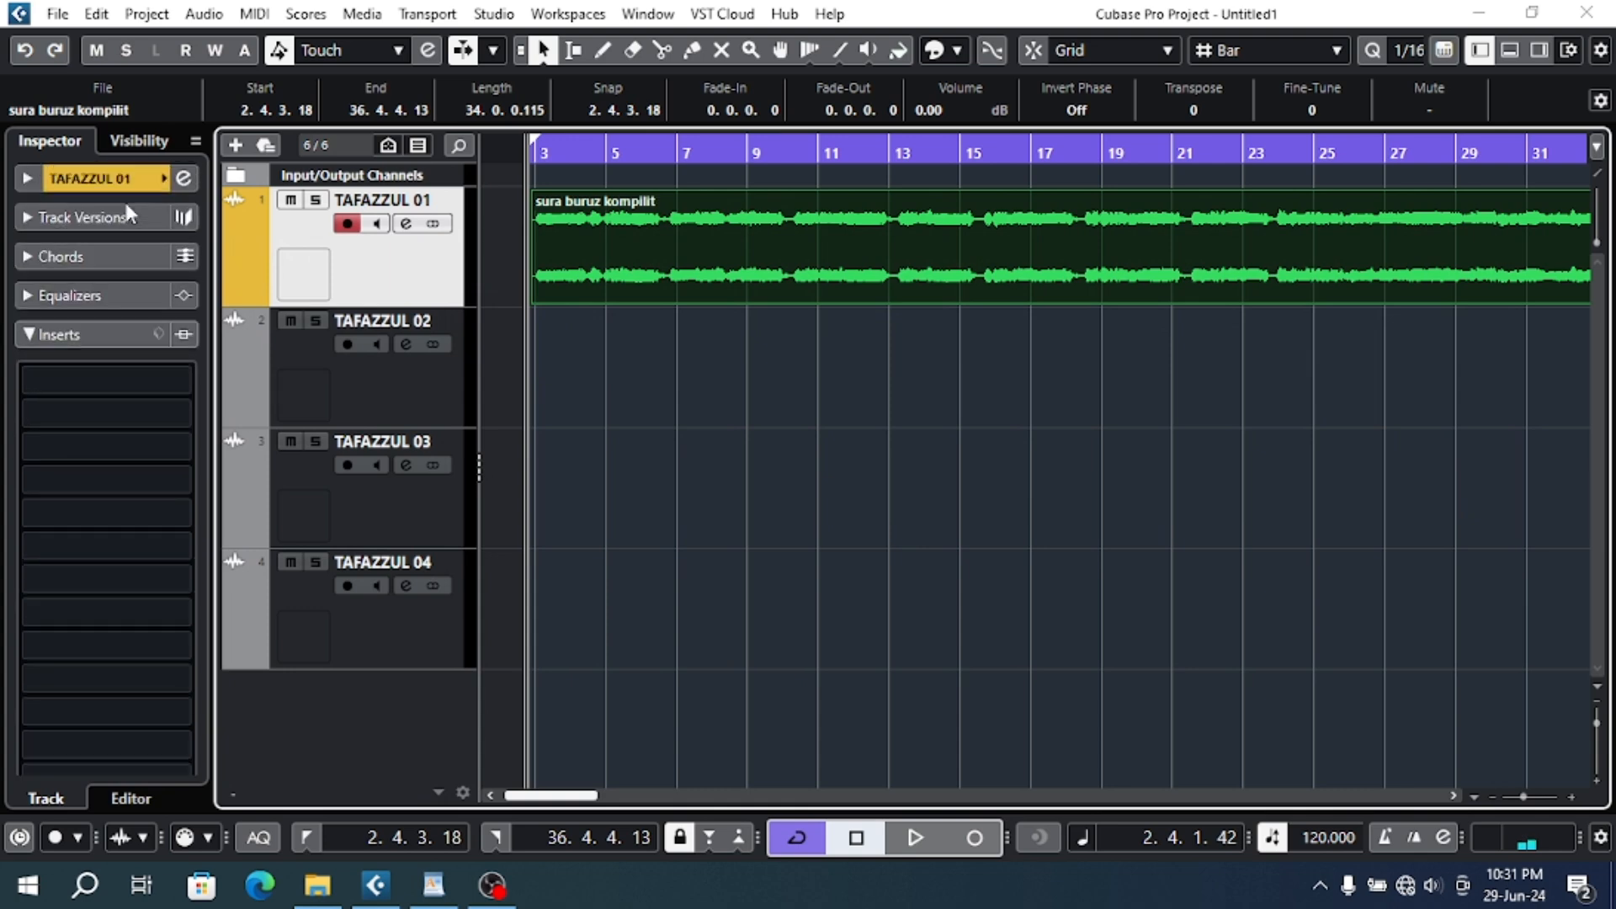
click(115, 335)
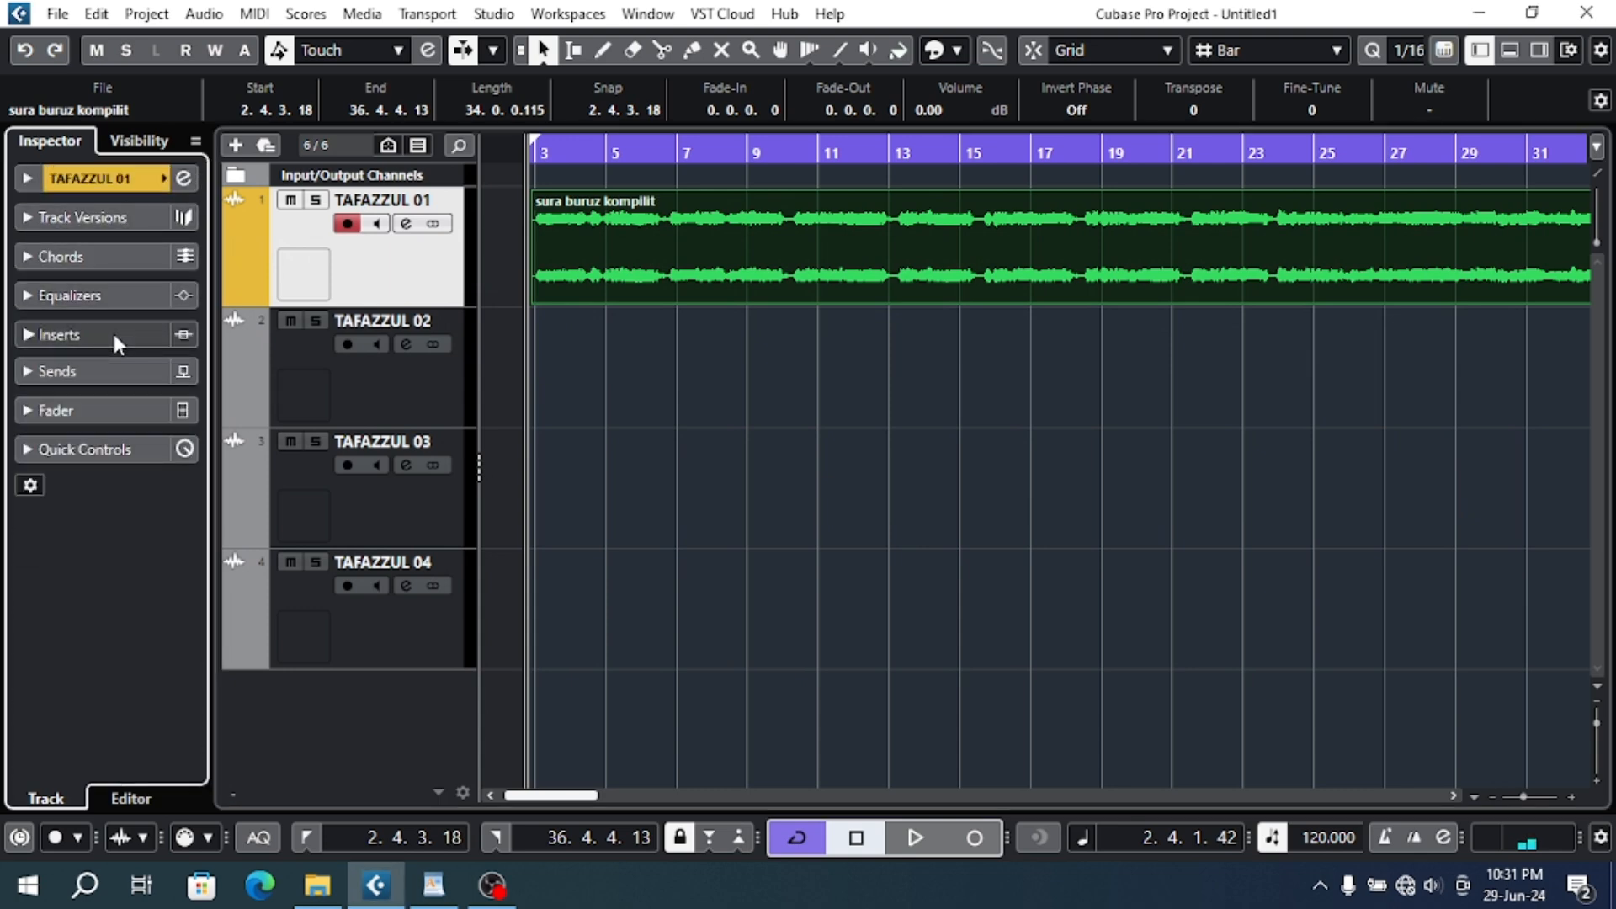
click(113, 335)
scroll(113, 330, down, 2)
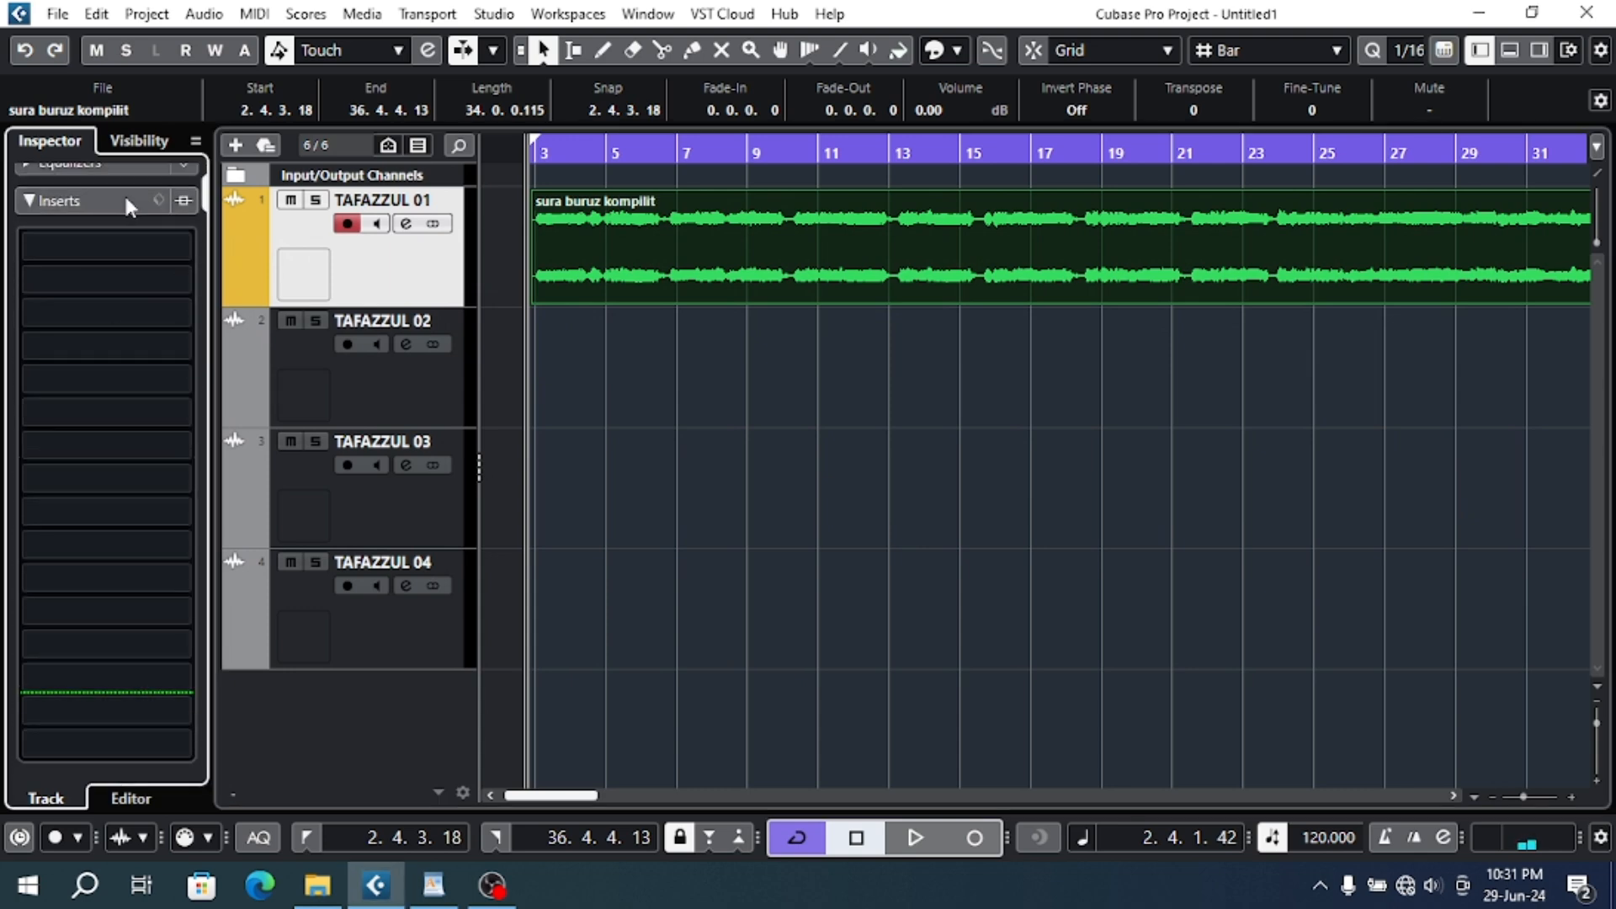
click(405, 224)
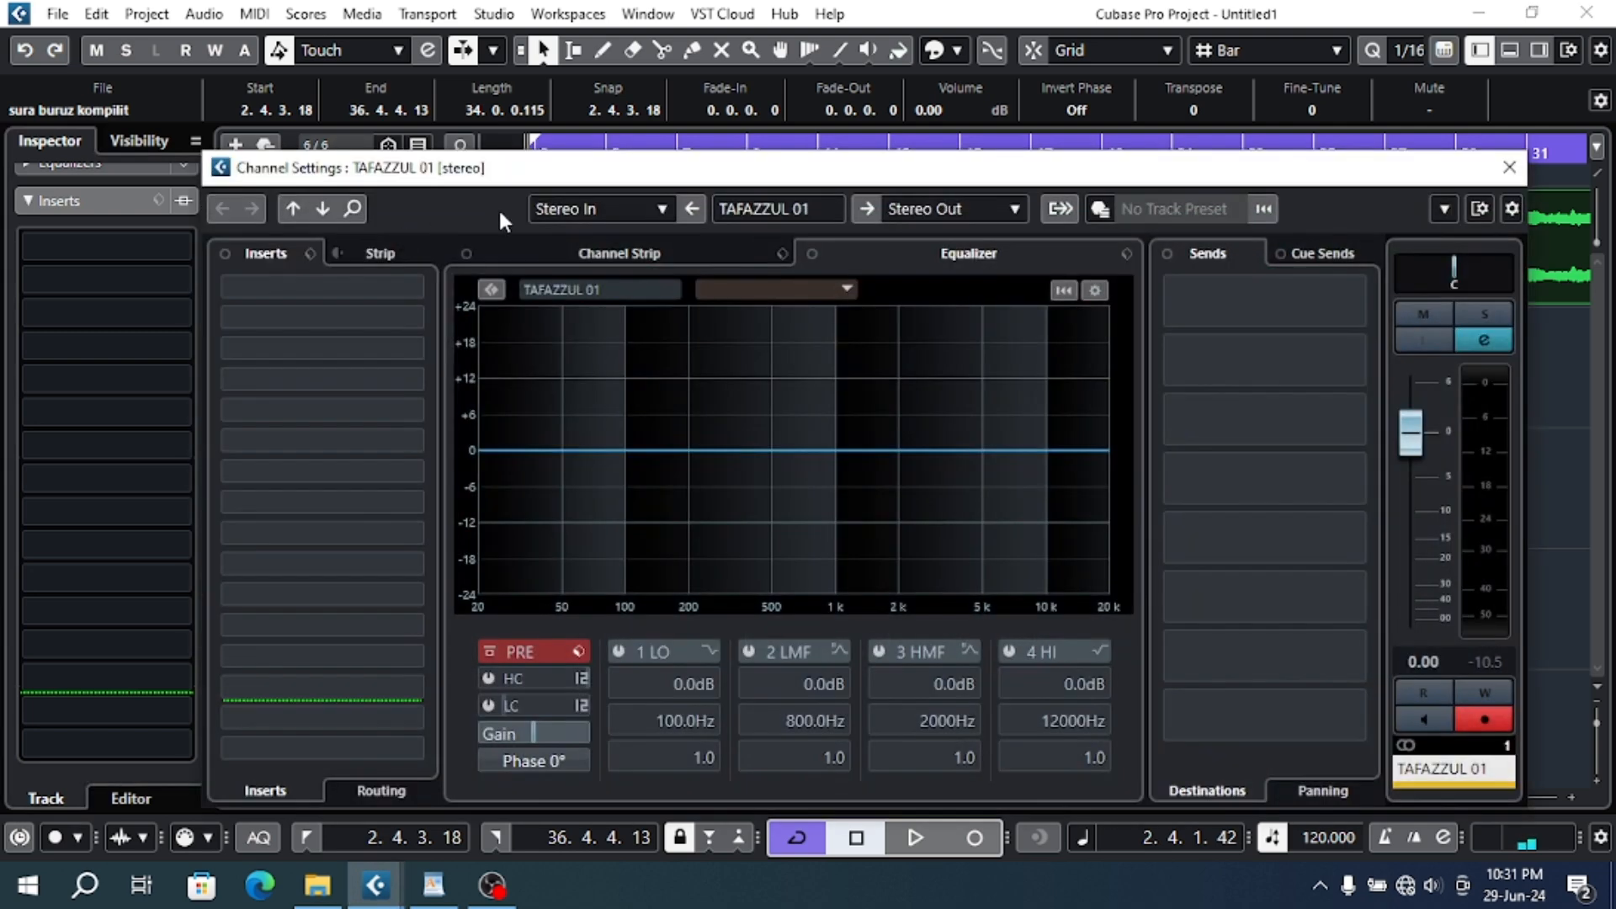
click(1510, 169)
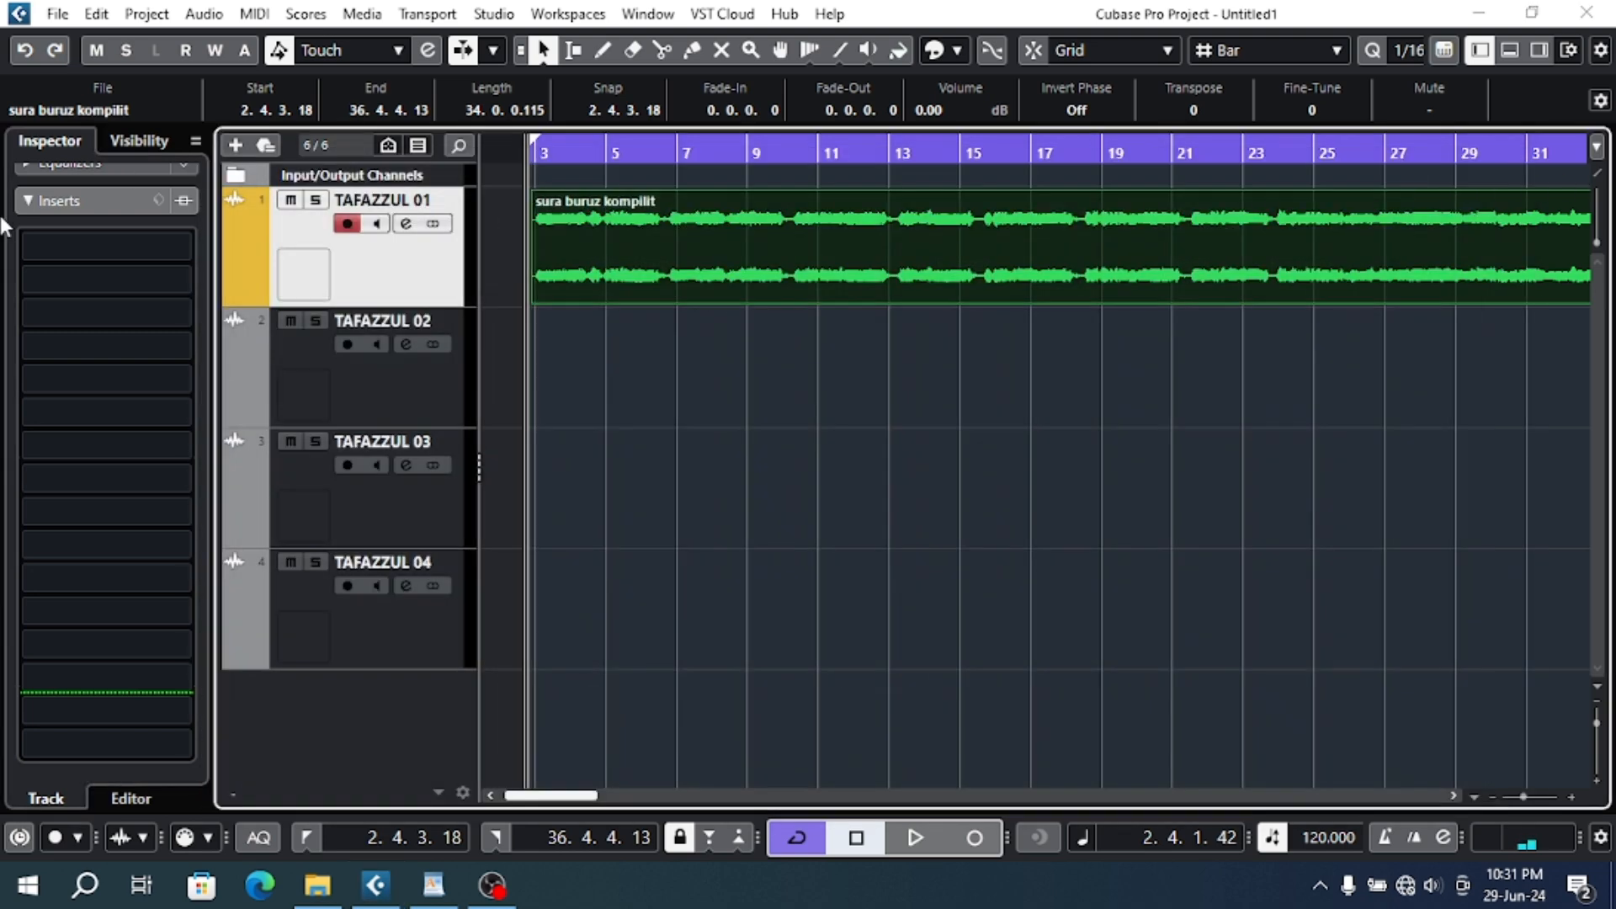
Open the effect list for the first audio track's first insert slot and examine the FabFilter and Waves plug-in folders.
click(139, 246)
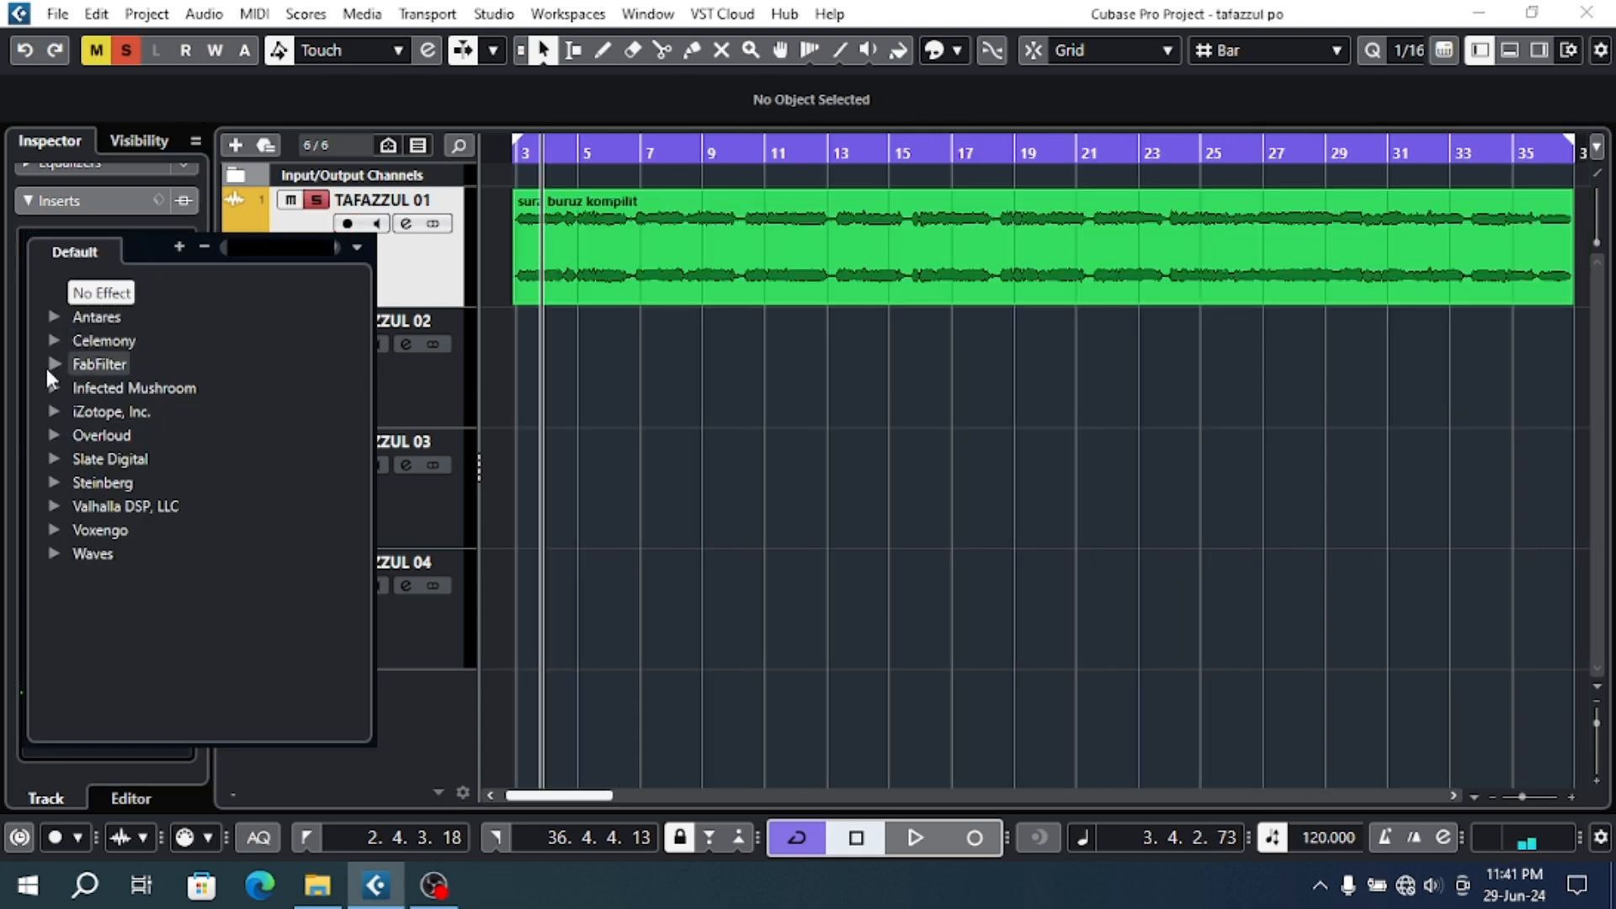
click(50, 367)
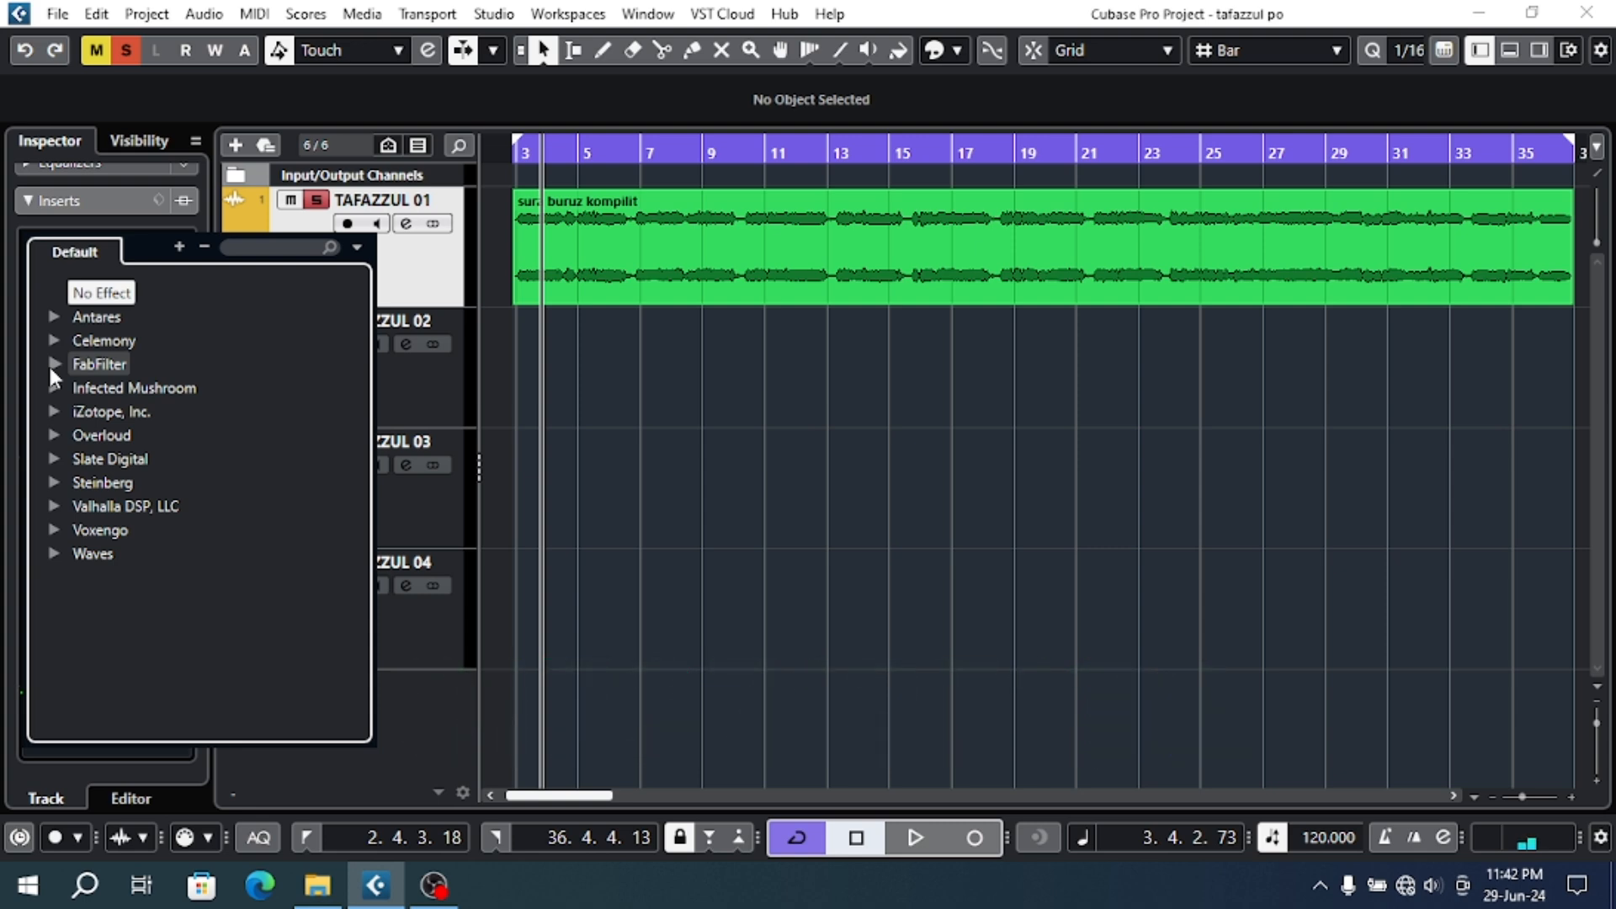
click(51, 367)
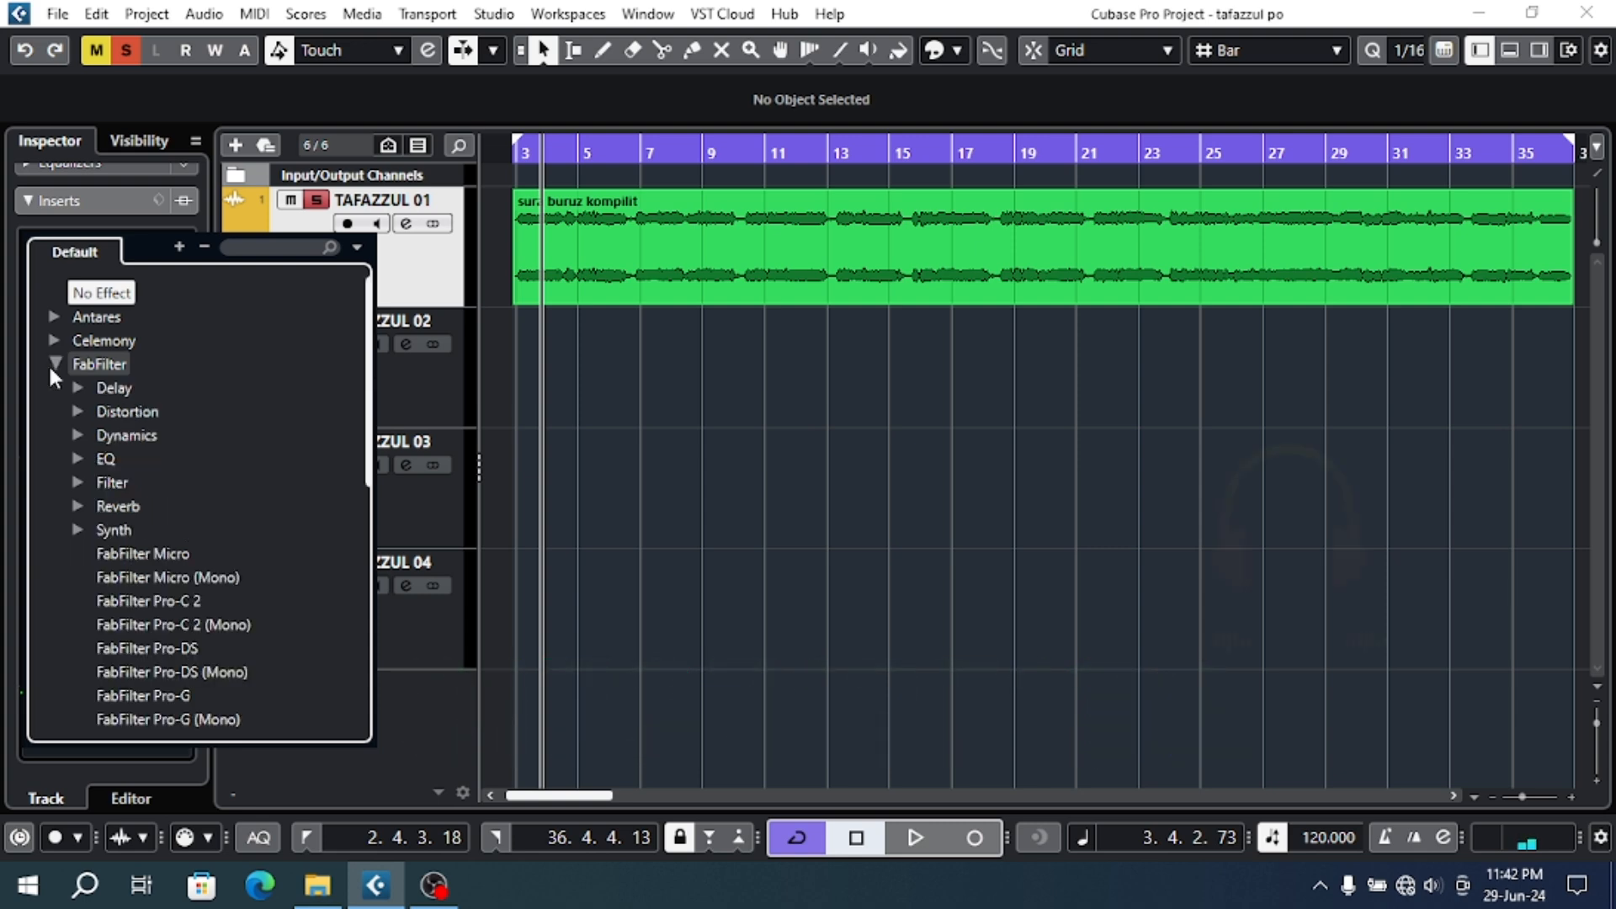
click(51, 368)
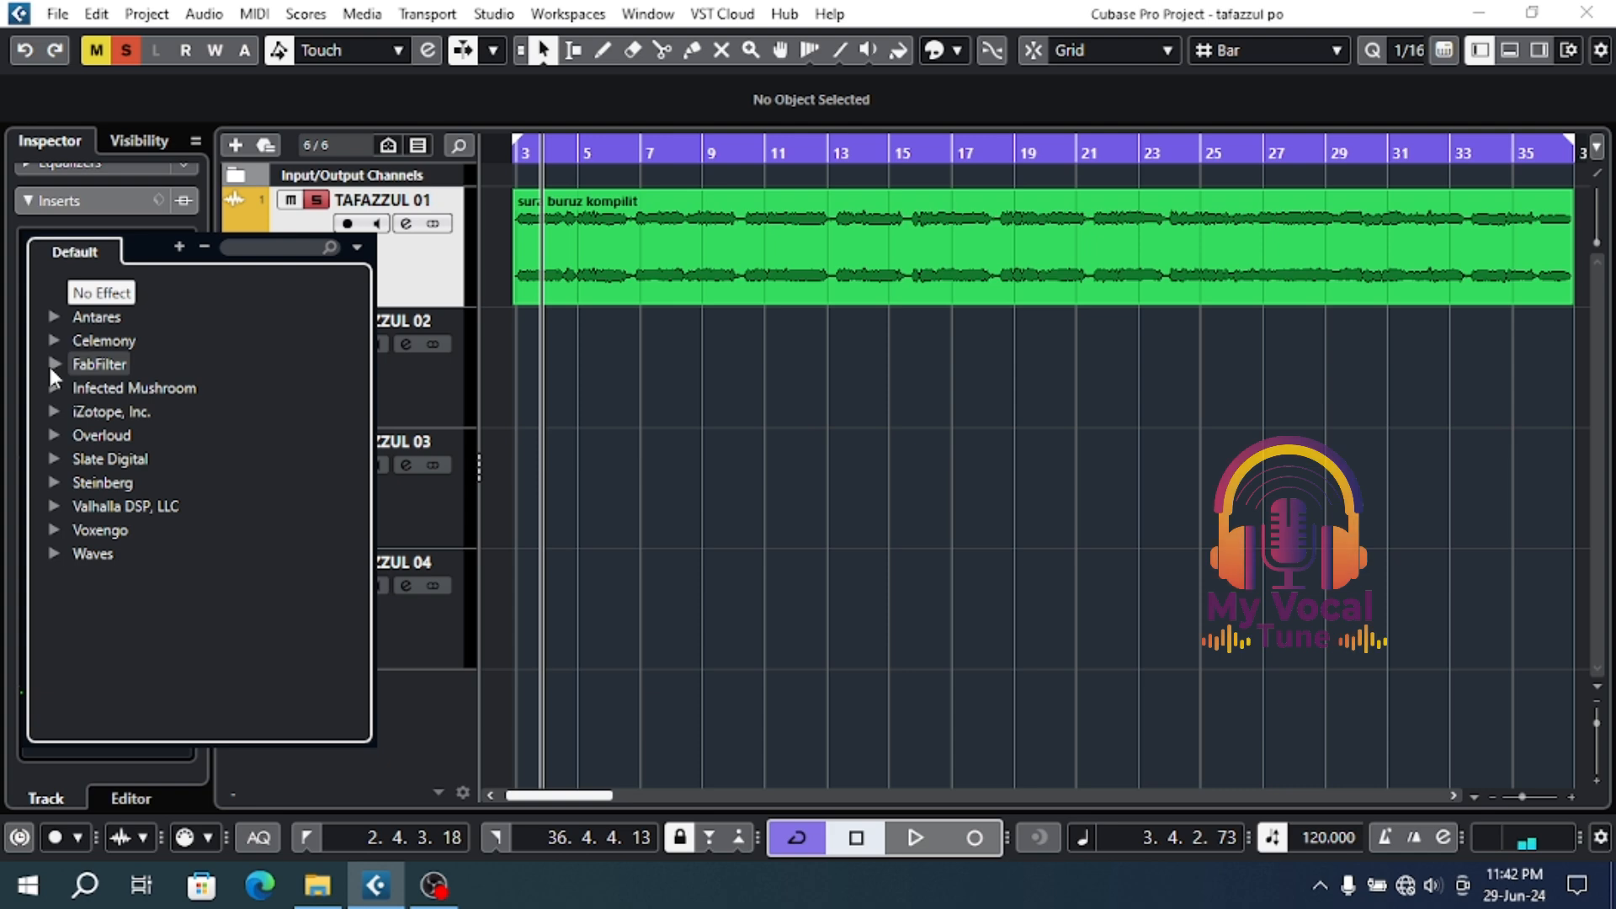
click(50, 364)
scroll(148, 623, down, 4)
scroll(143, 503, up, 5)
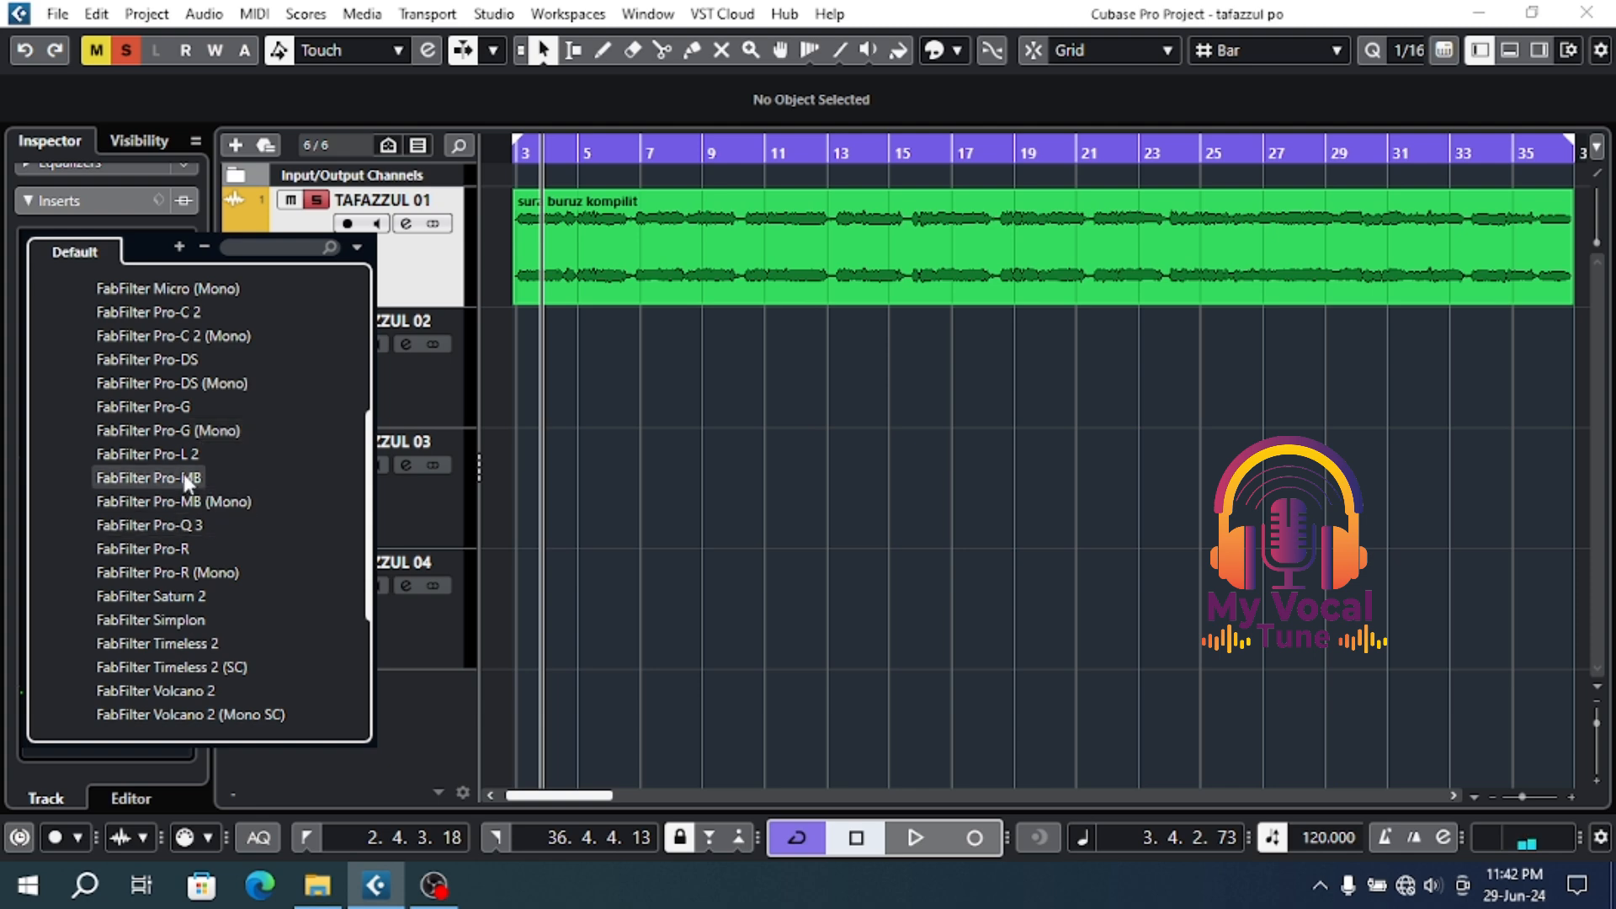
scroll(177, 476, up, 4)
click(56, 363)
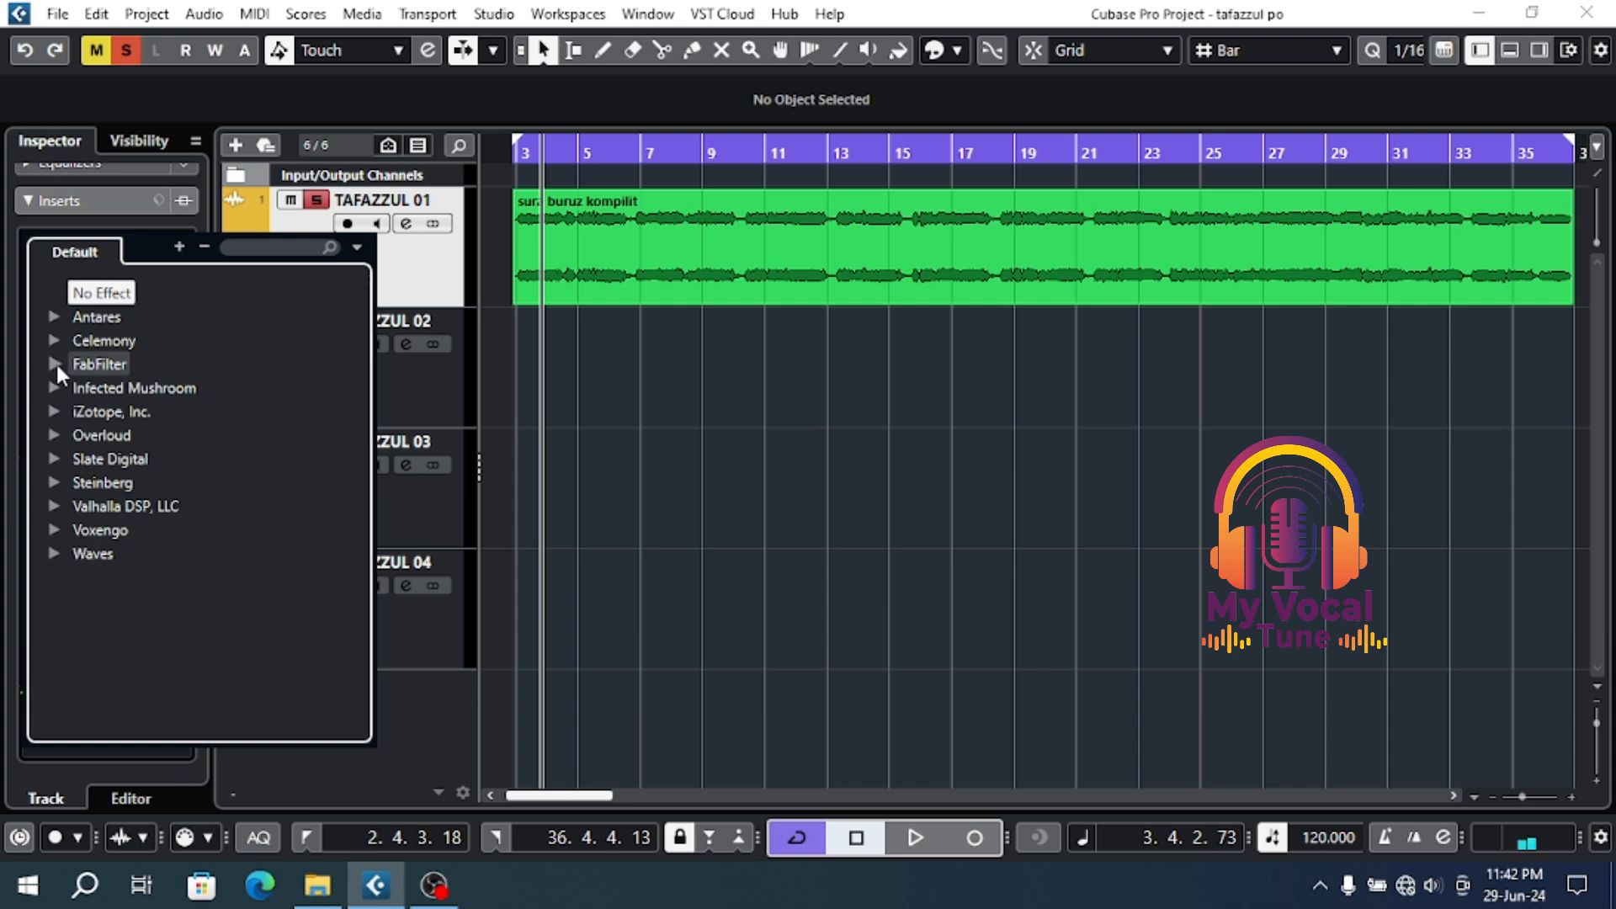
click(244, 248)
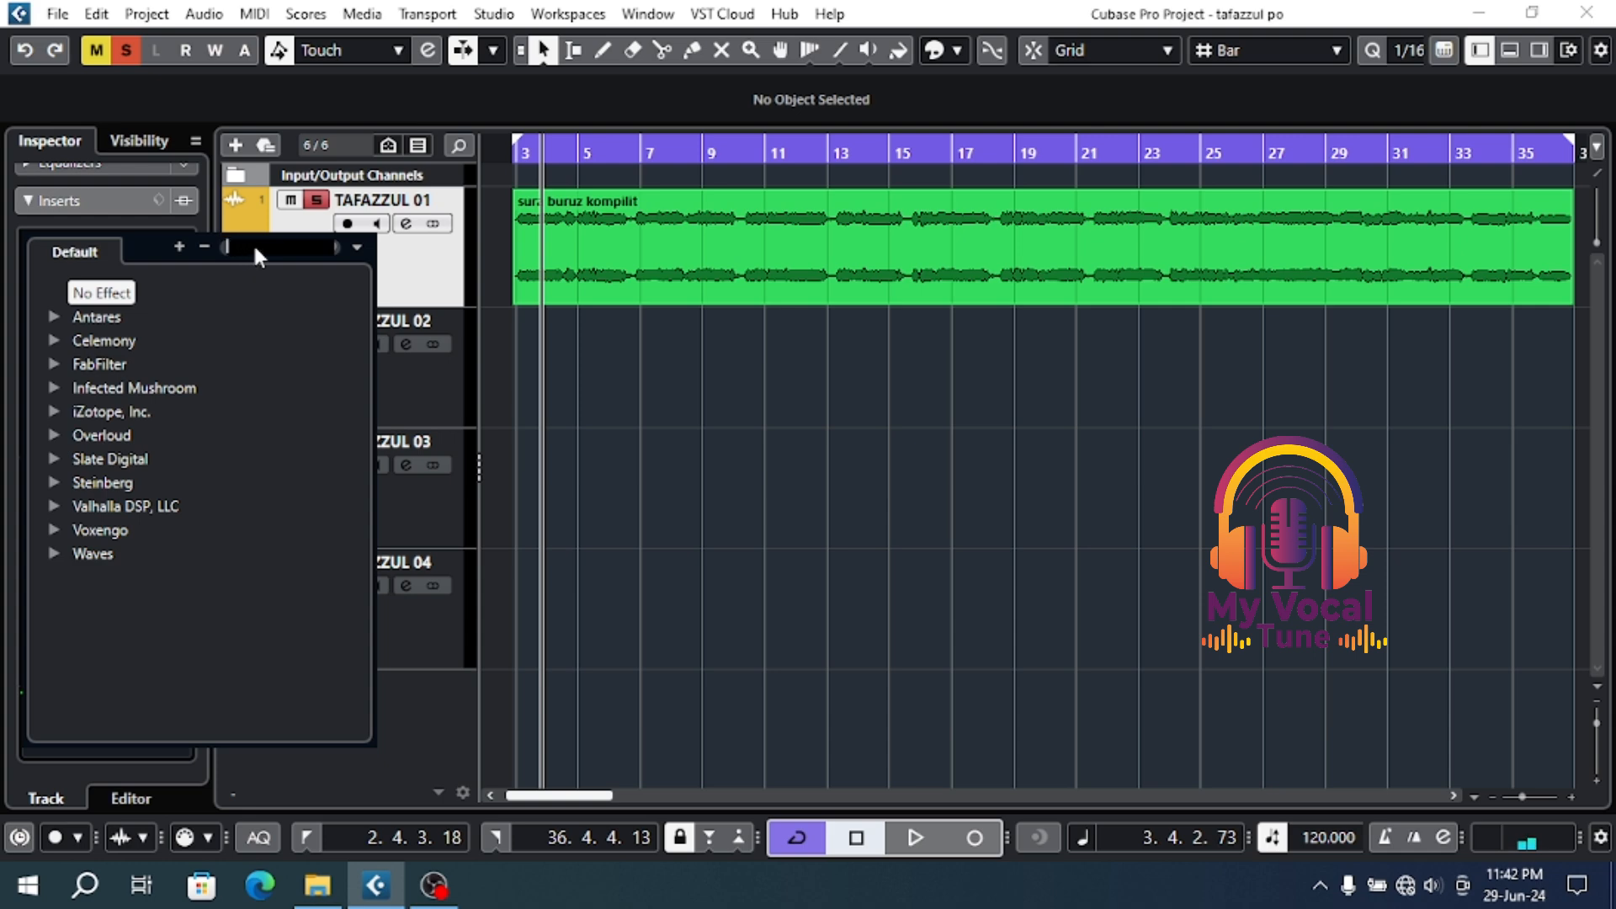
click(67, 562)
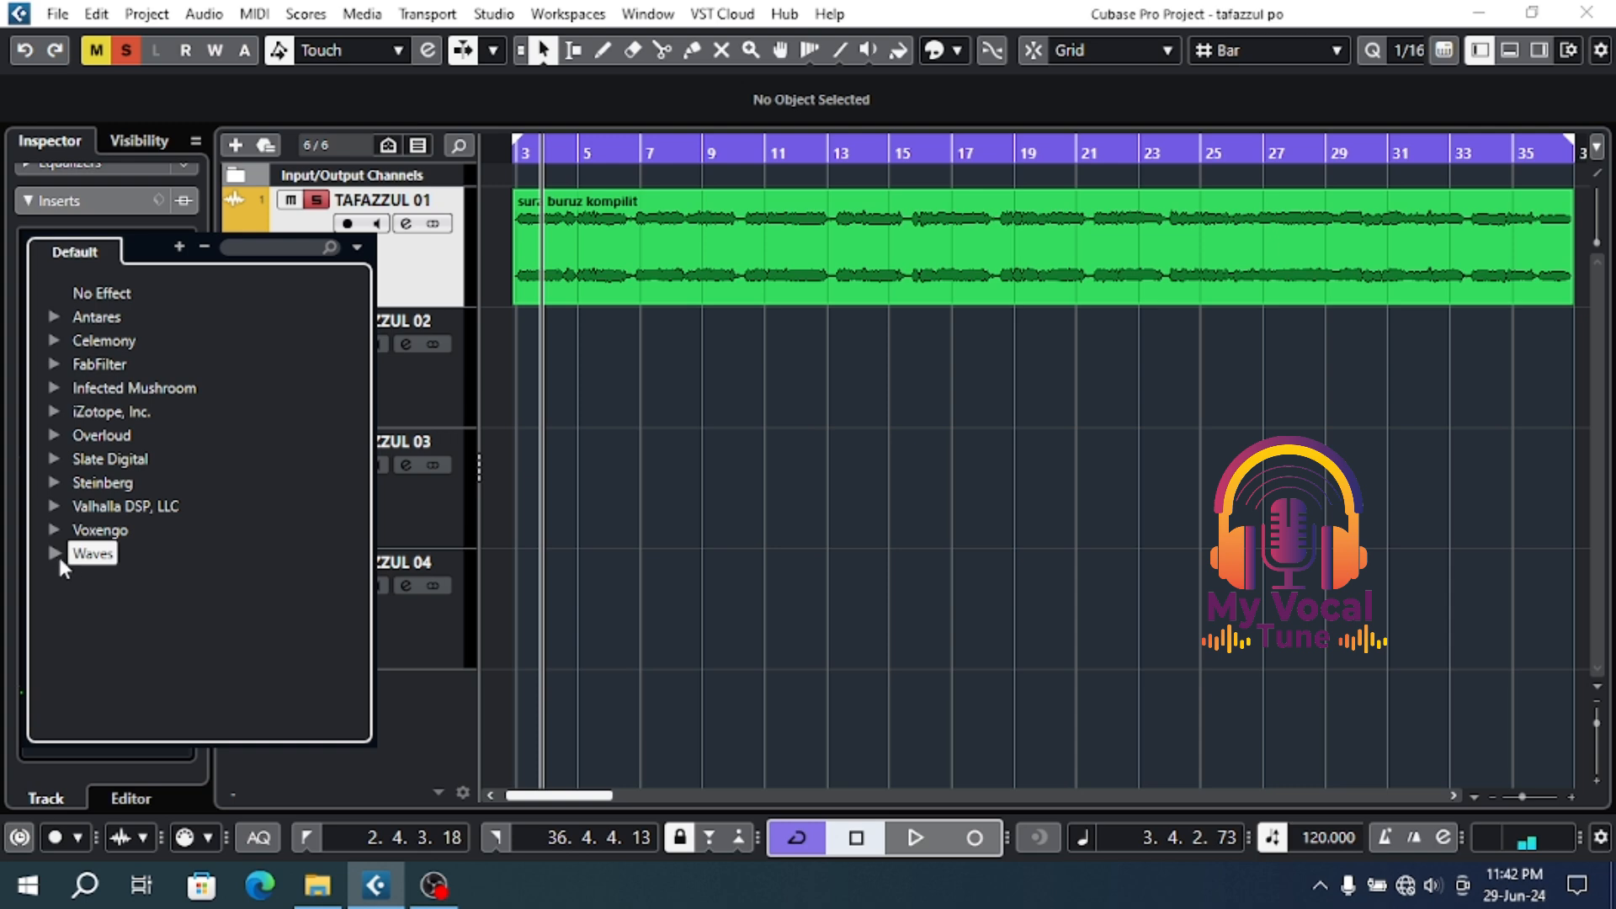
click(53, 555)
click(53, 555)
Search the effects for "pro ds", load FabFilter Pro-DS in the first insert slot and reposition its window over the project.
click(239, 245)
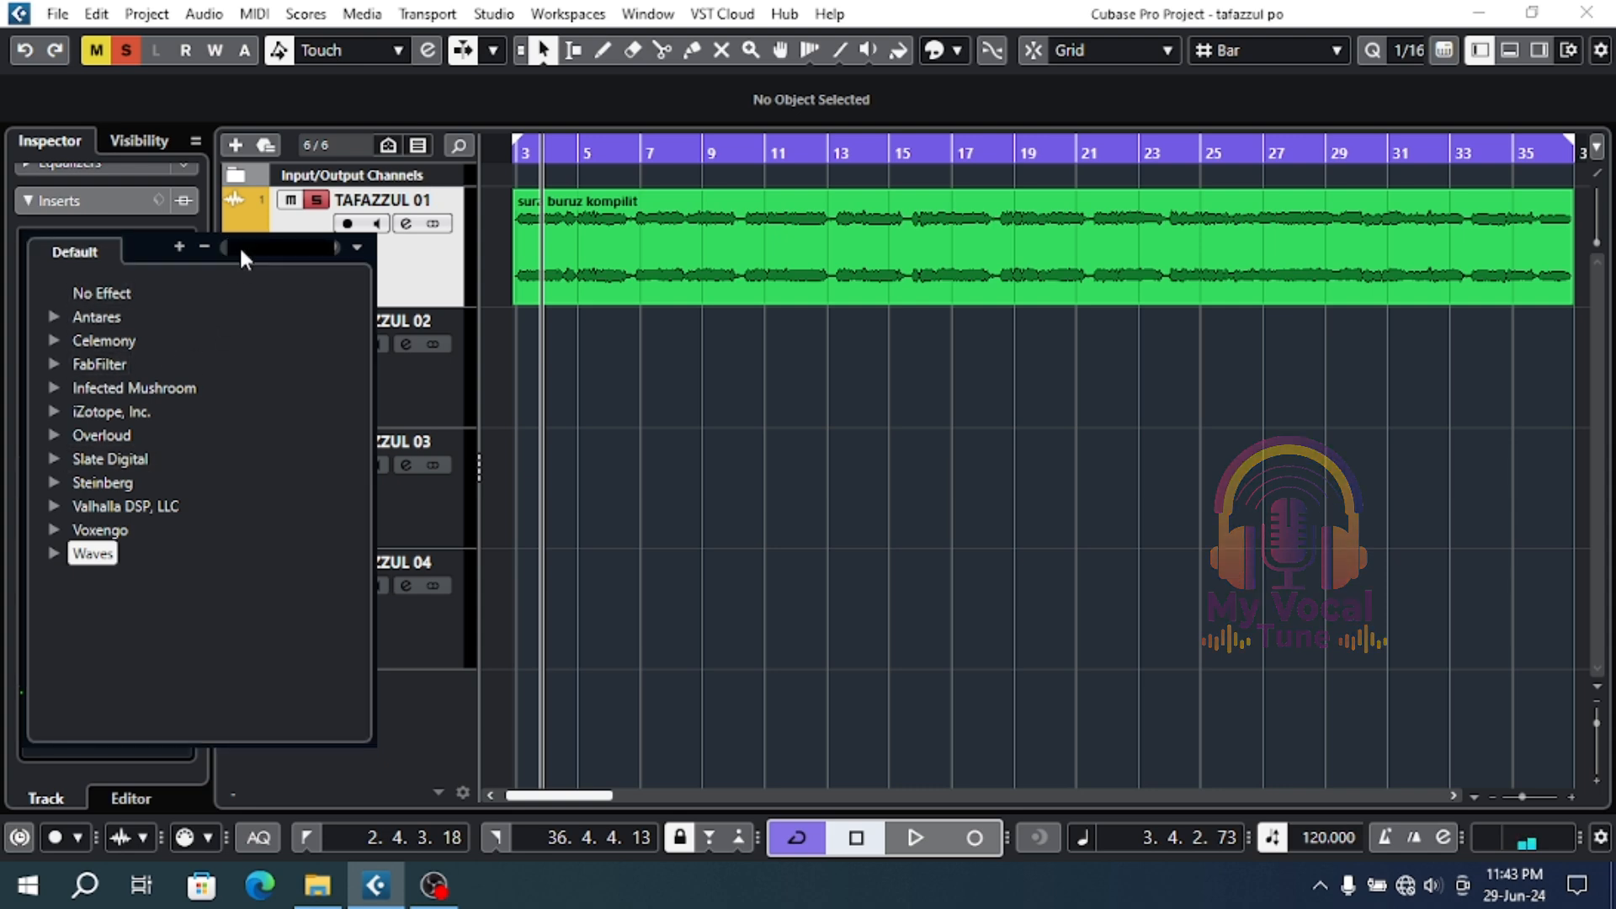
text(pro)
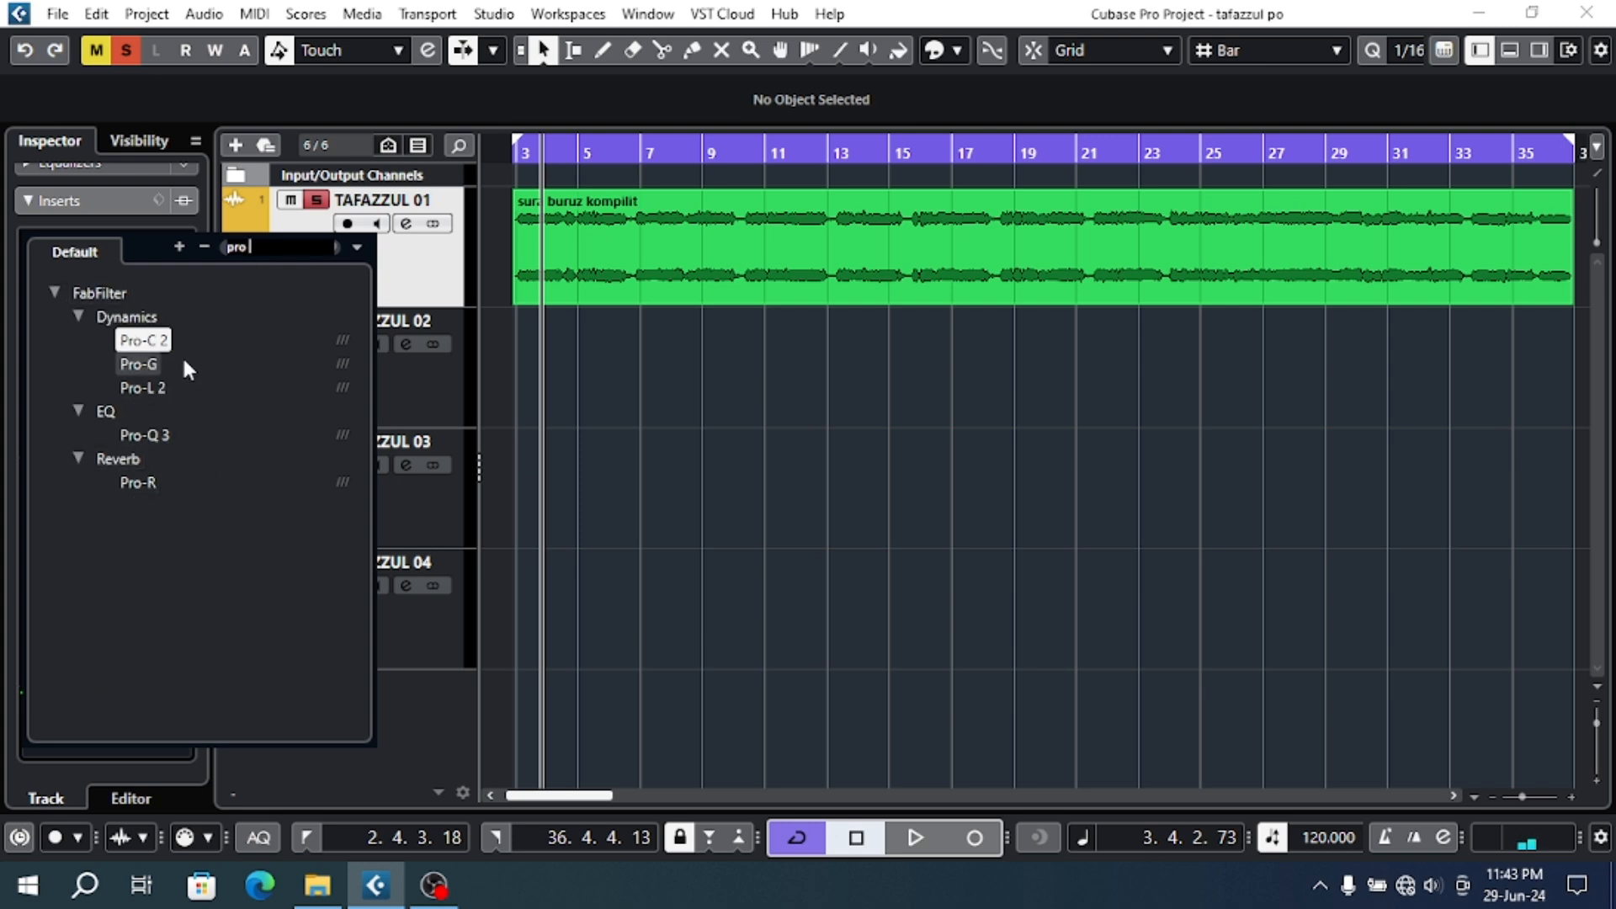
text( ds)
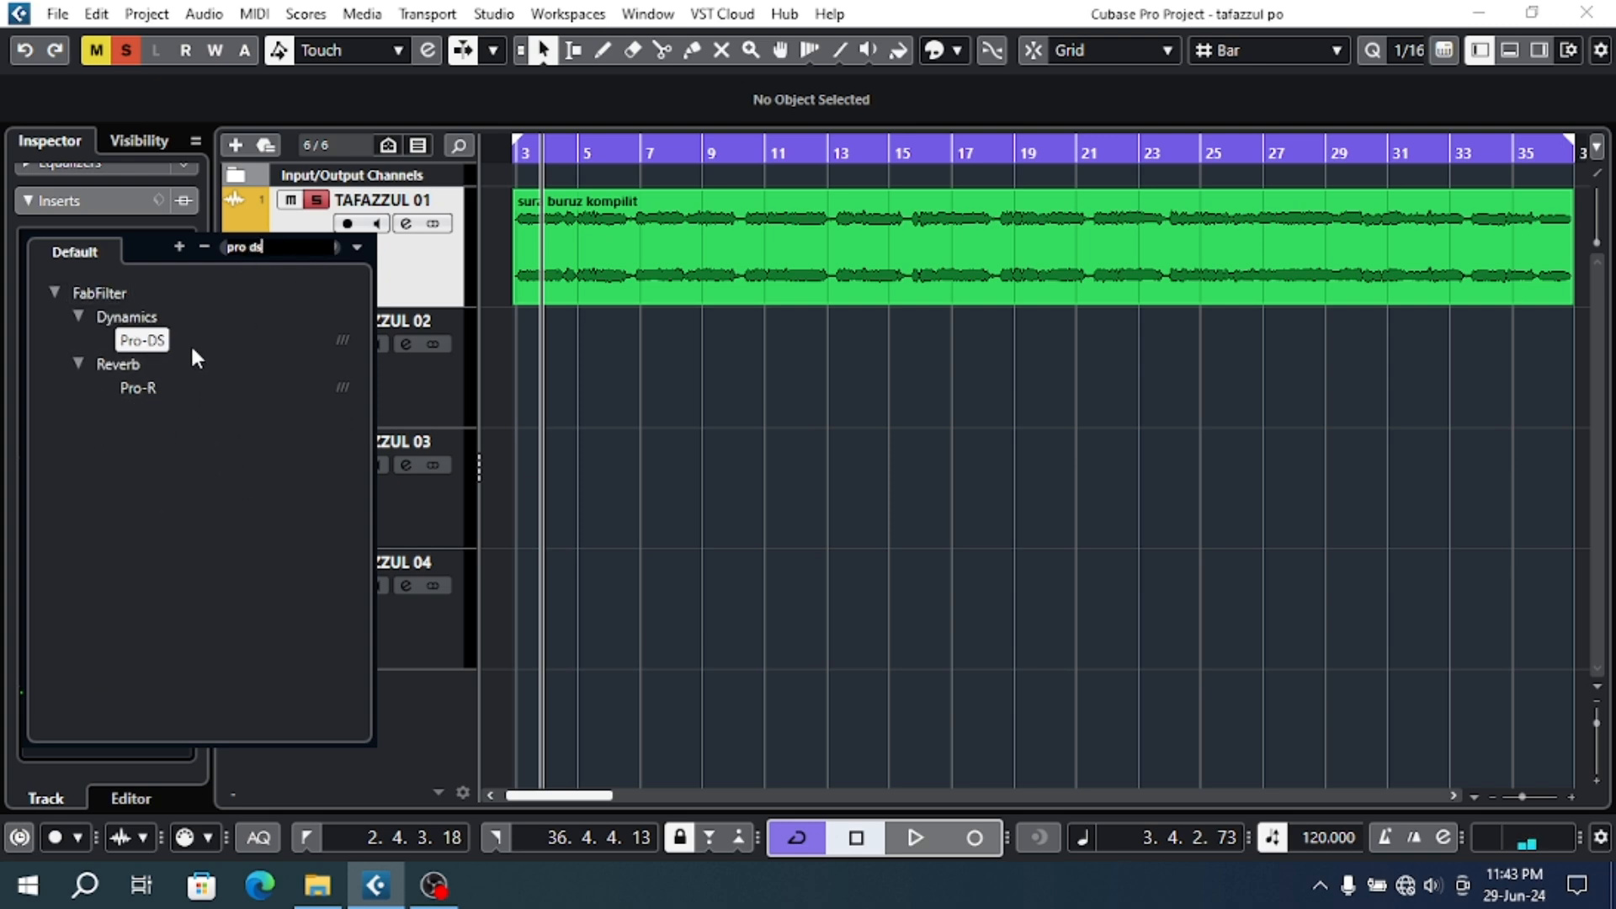
click(145, 341)
drag(755, 128, 749, 217)
drag(1033, 218, 1010, 160)
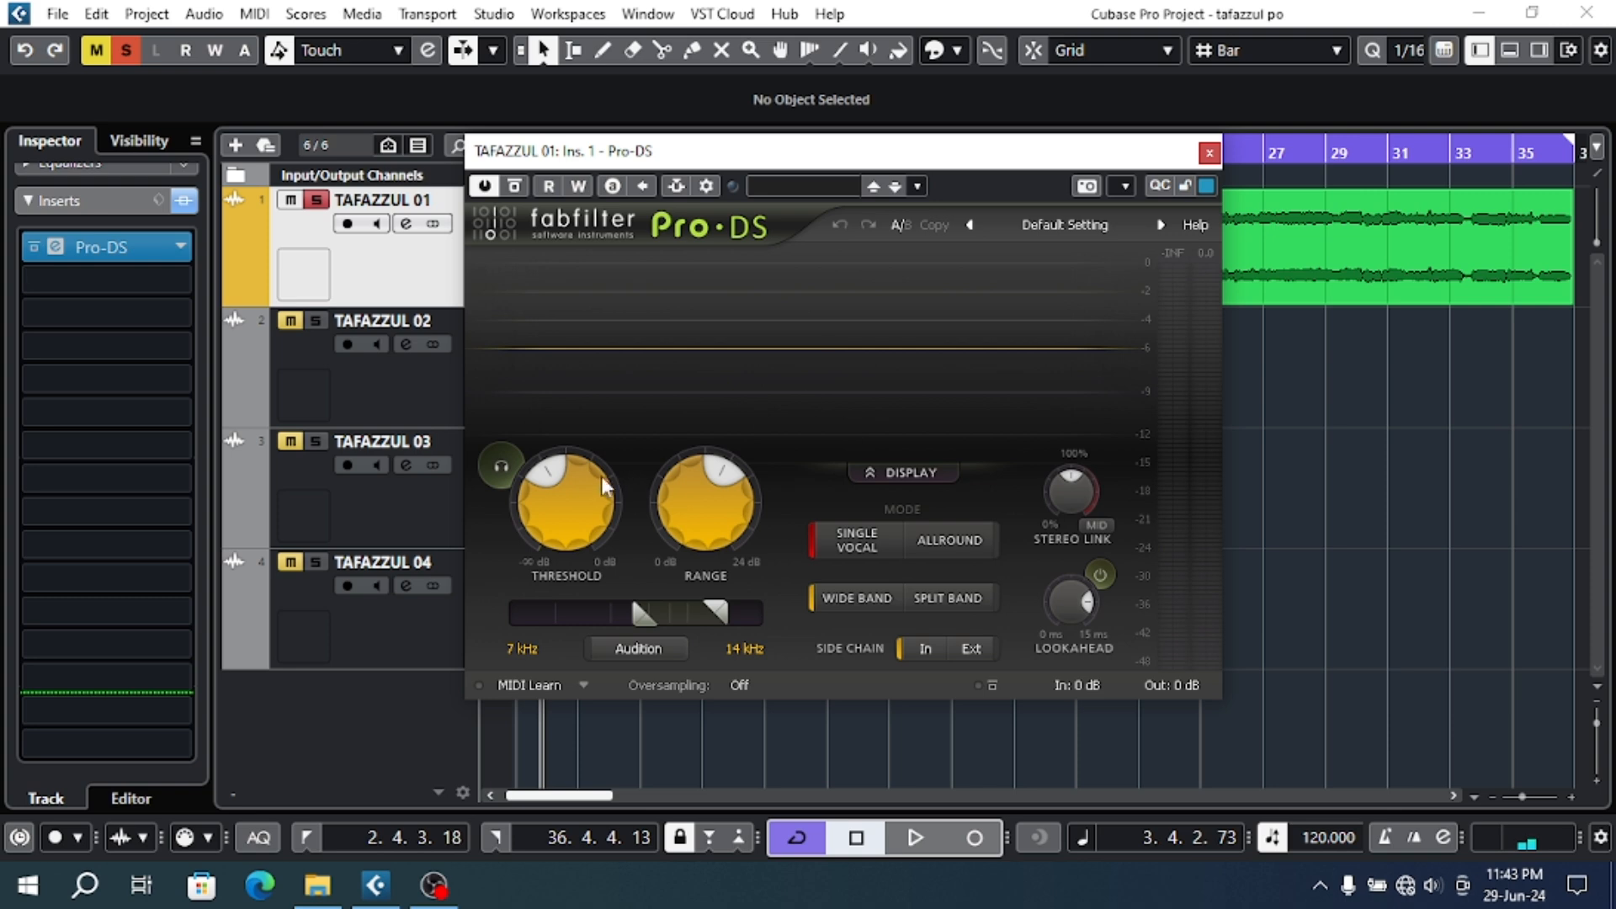
mouse_move(556, 490)
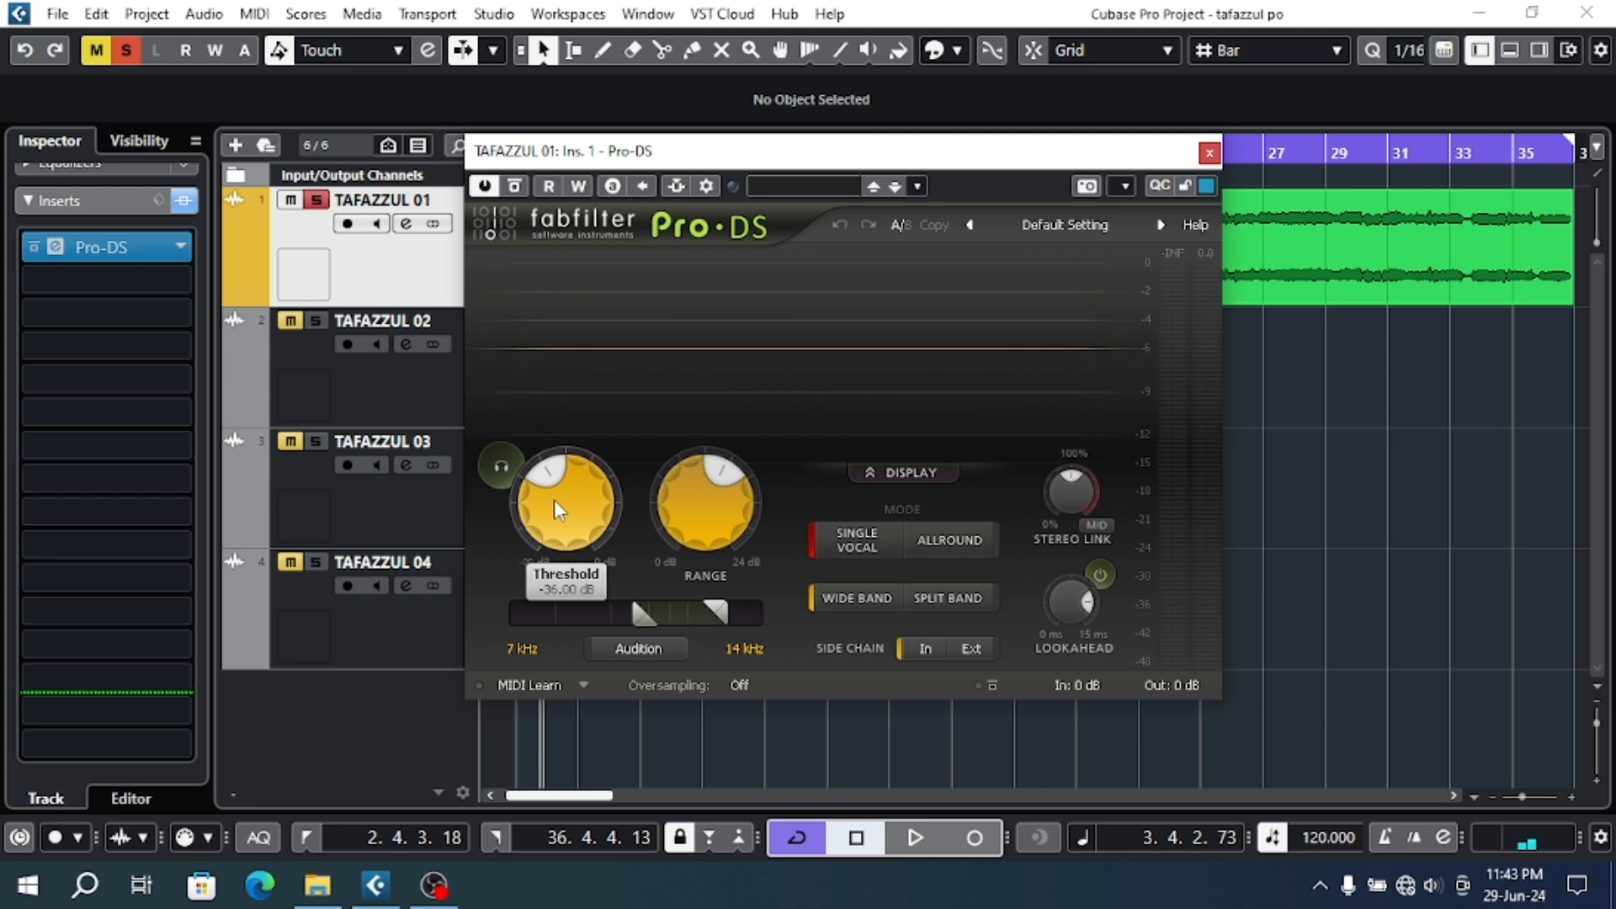
drag(817, 166, 867, 234)
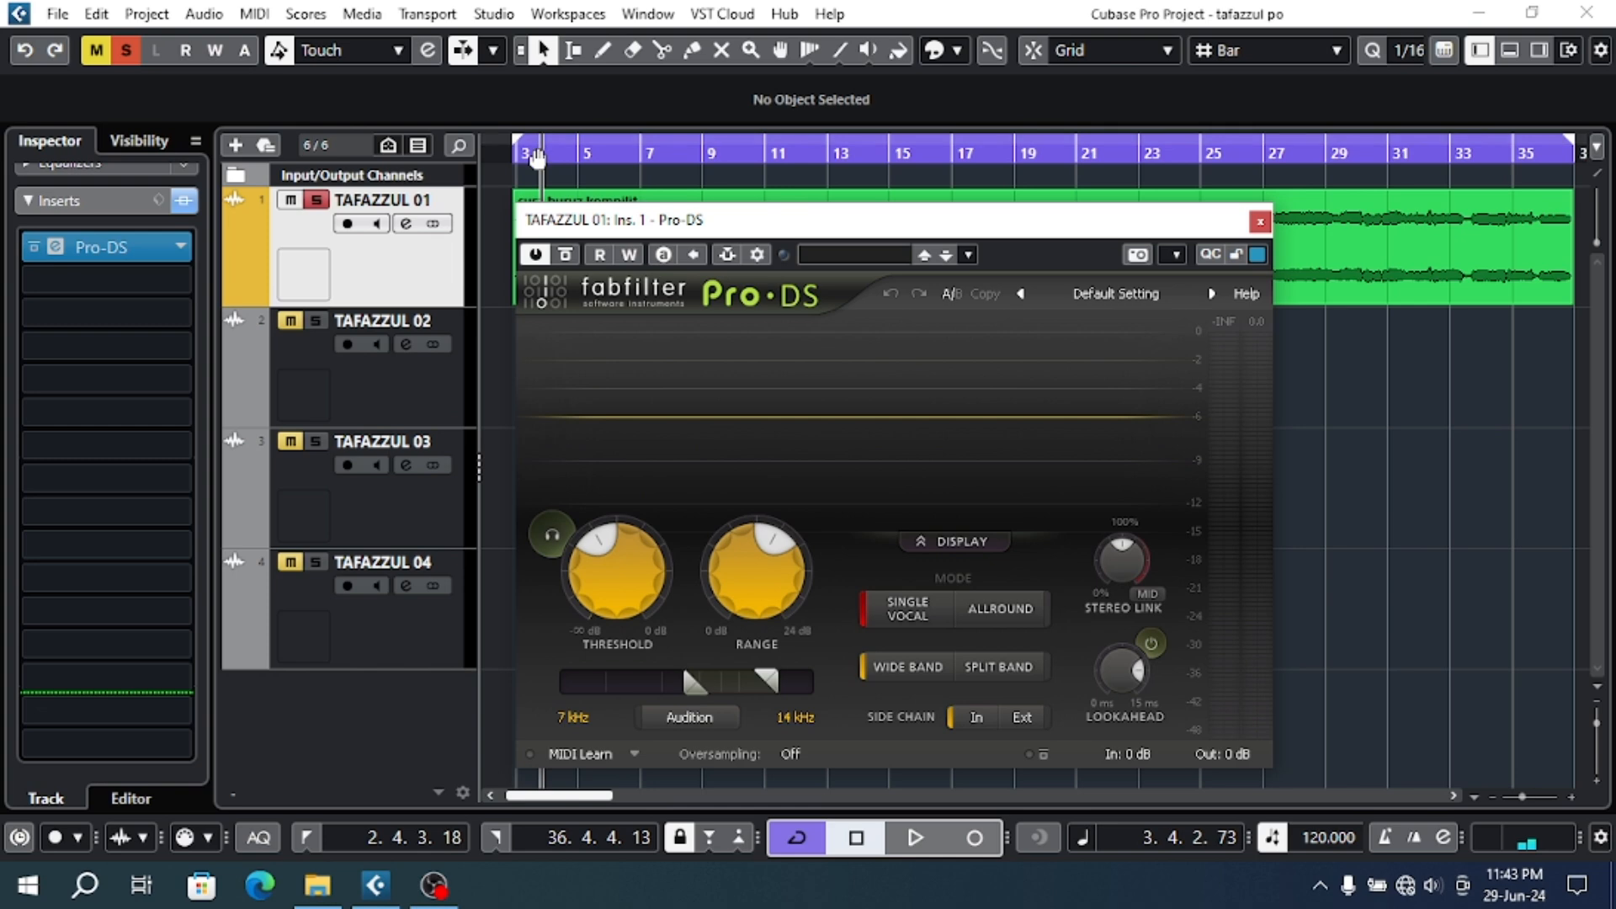
drag(595, 216, 562, 261)
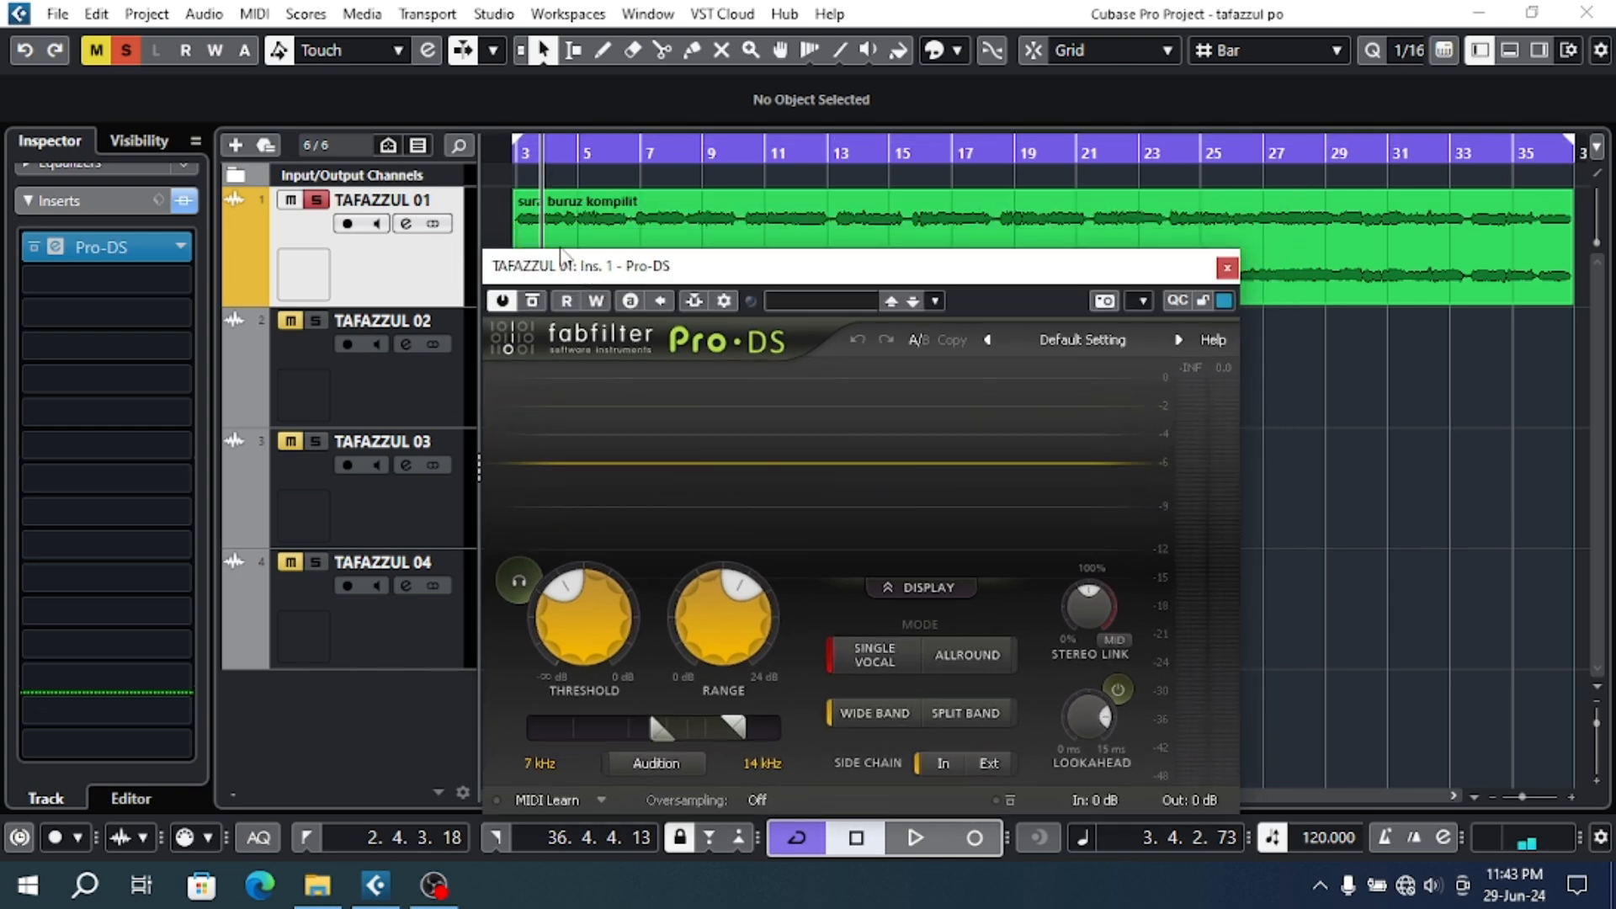
drag(677, 274, 662, 204)
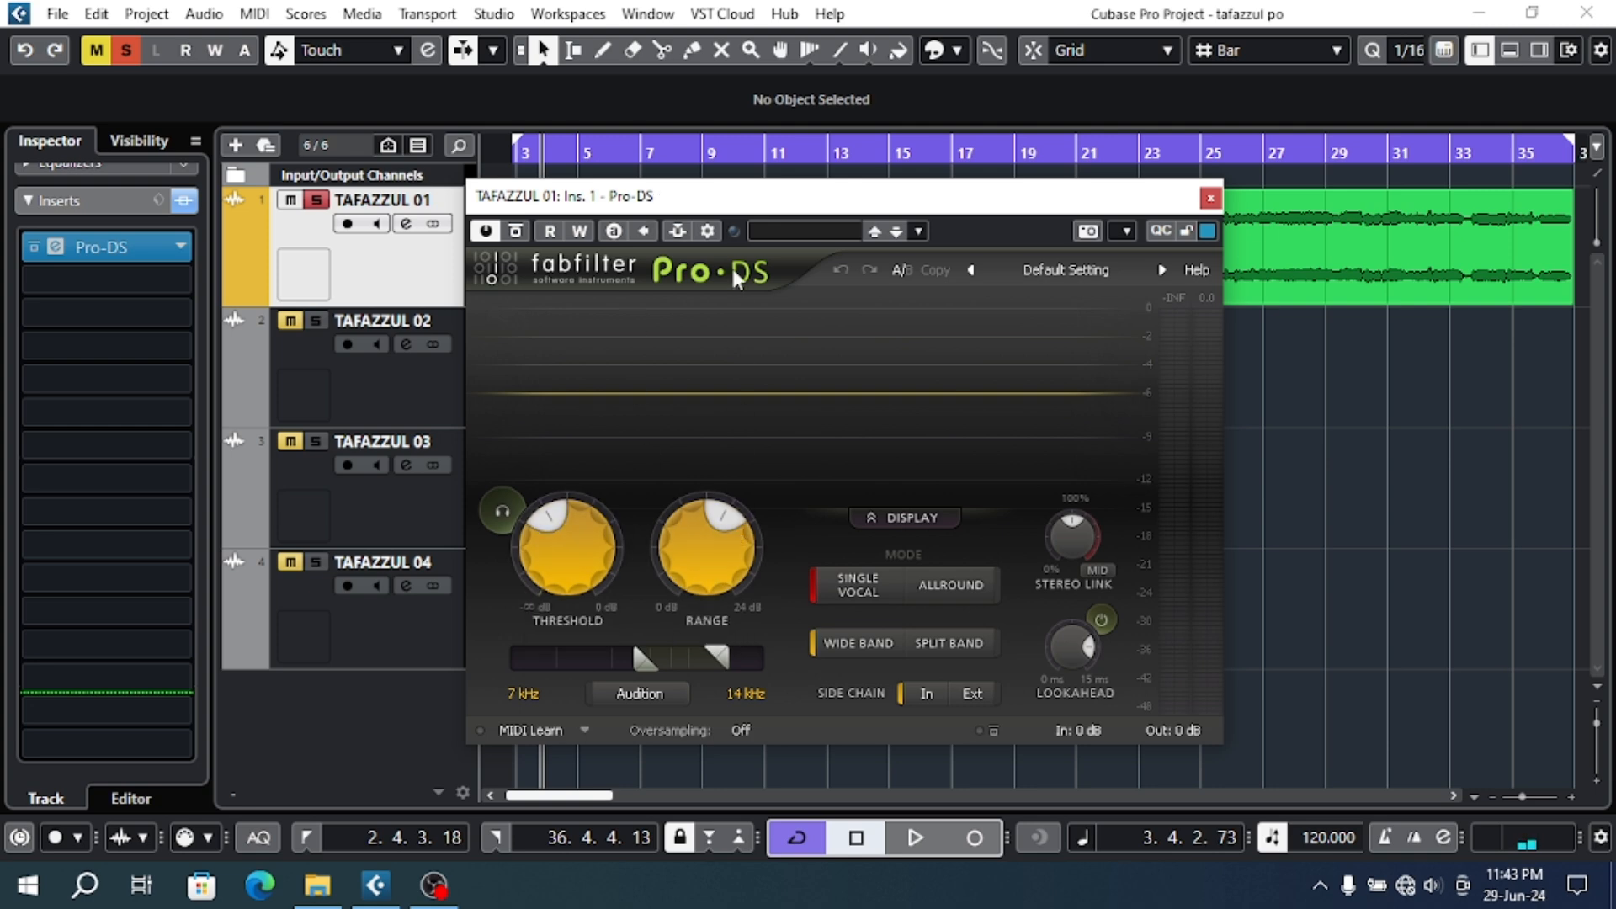
drag(739, 191, 724, 245)
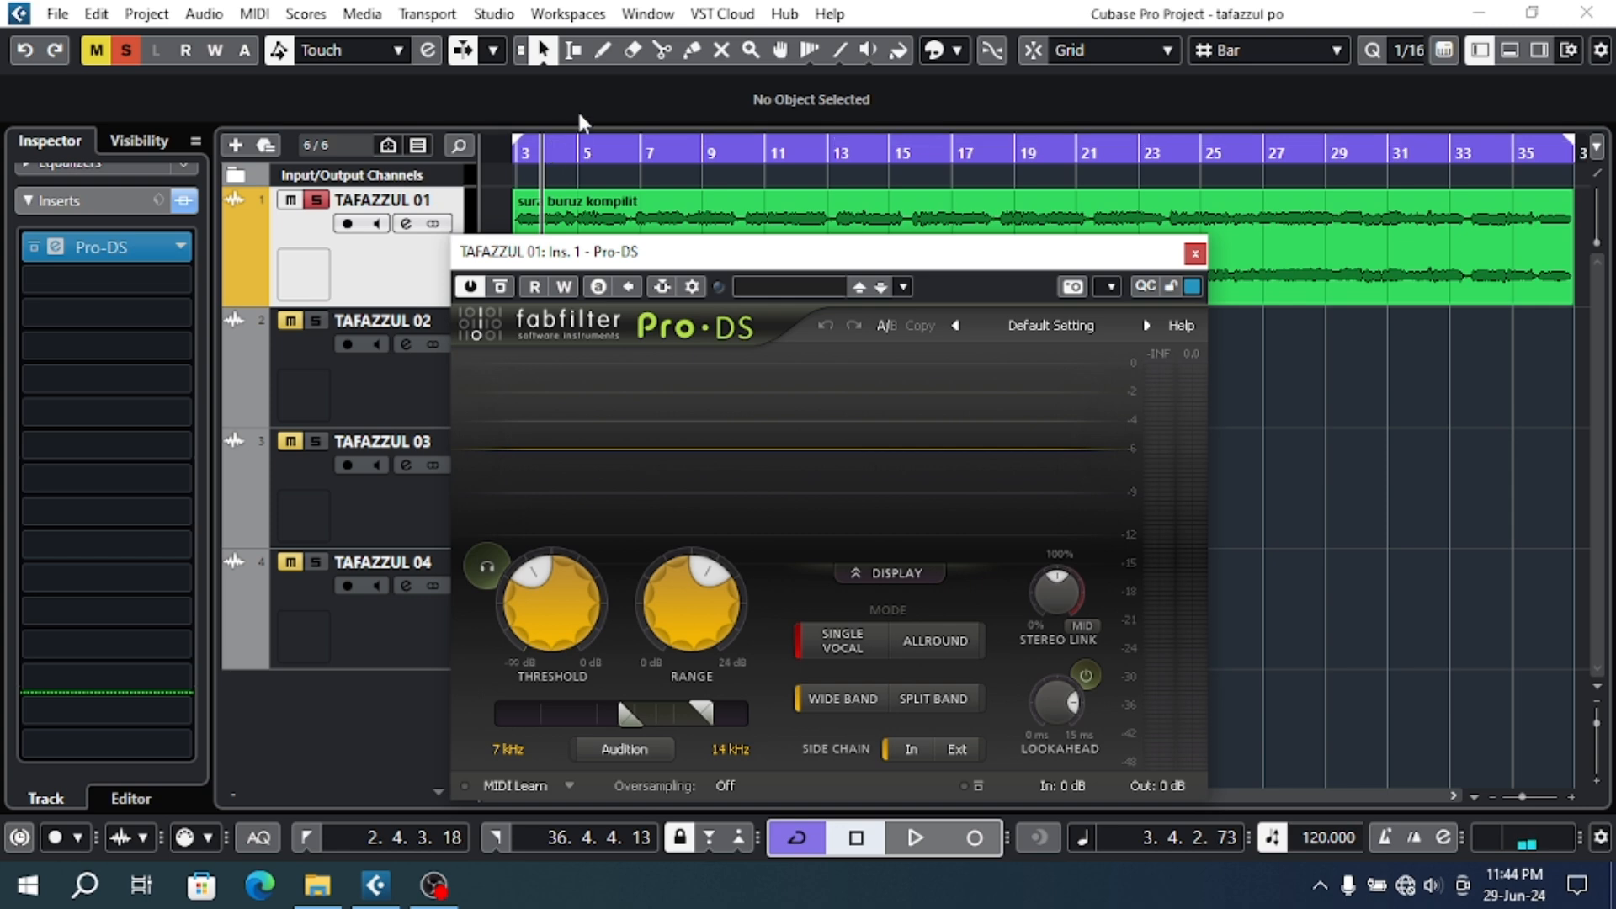
drag(654, 260, 641, 164)
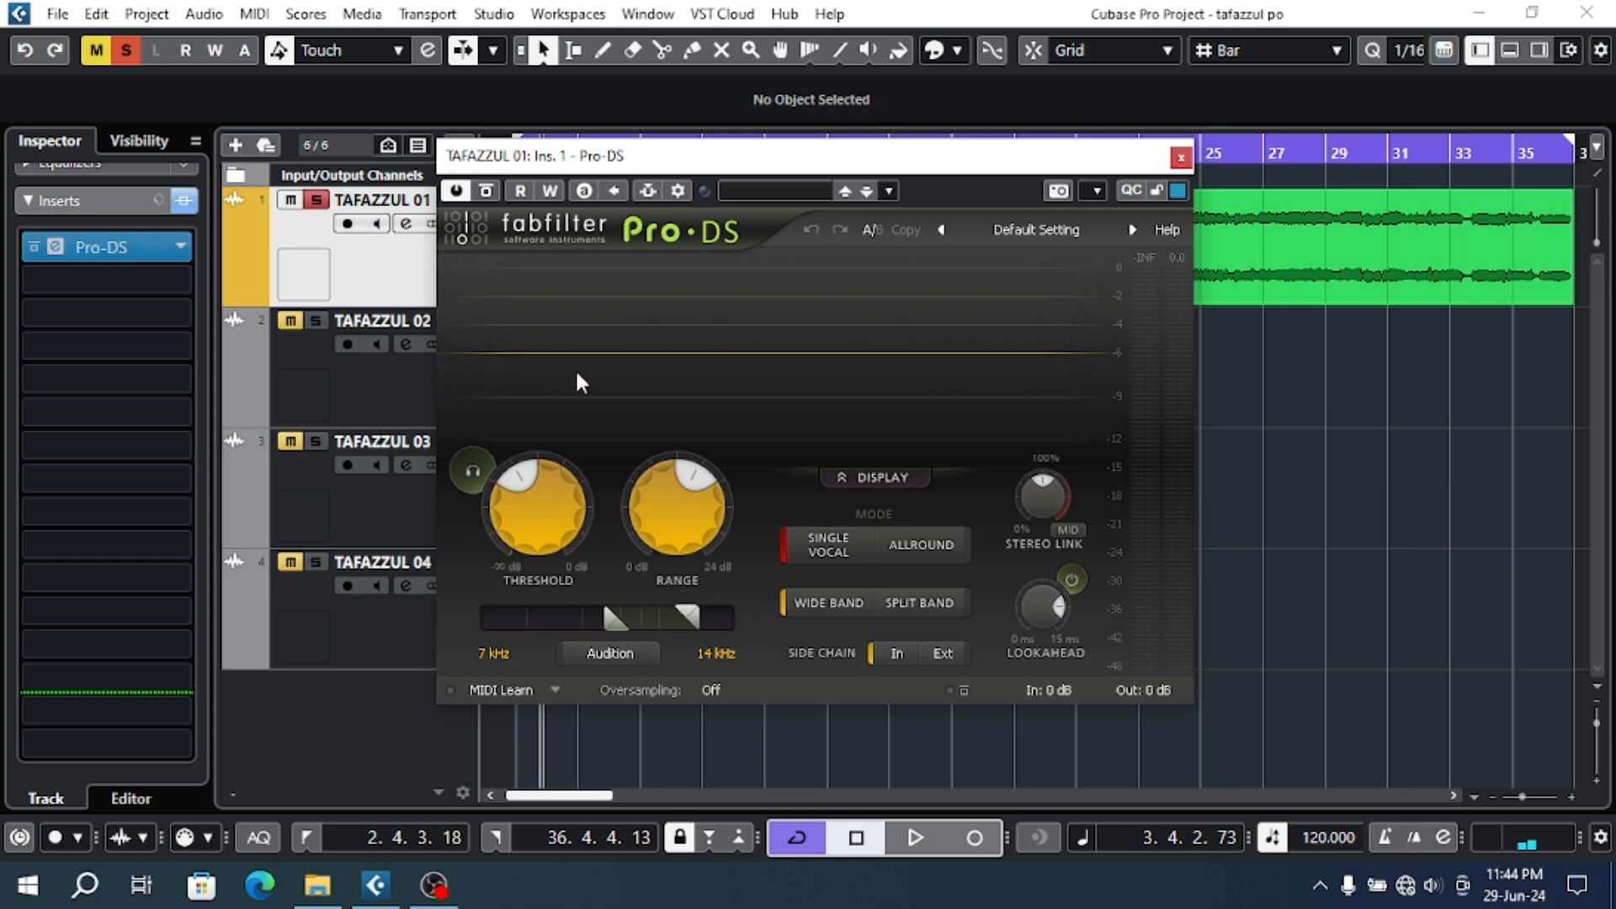
drag(749, 160, 748, 208)
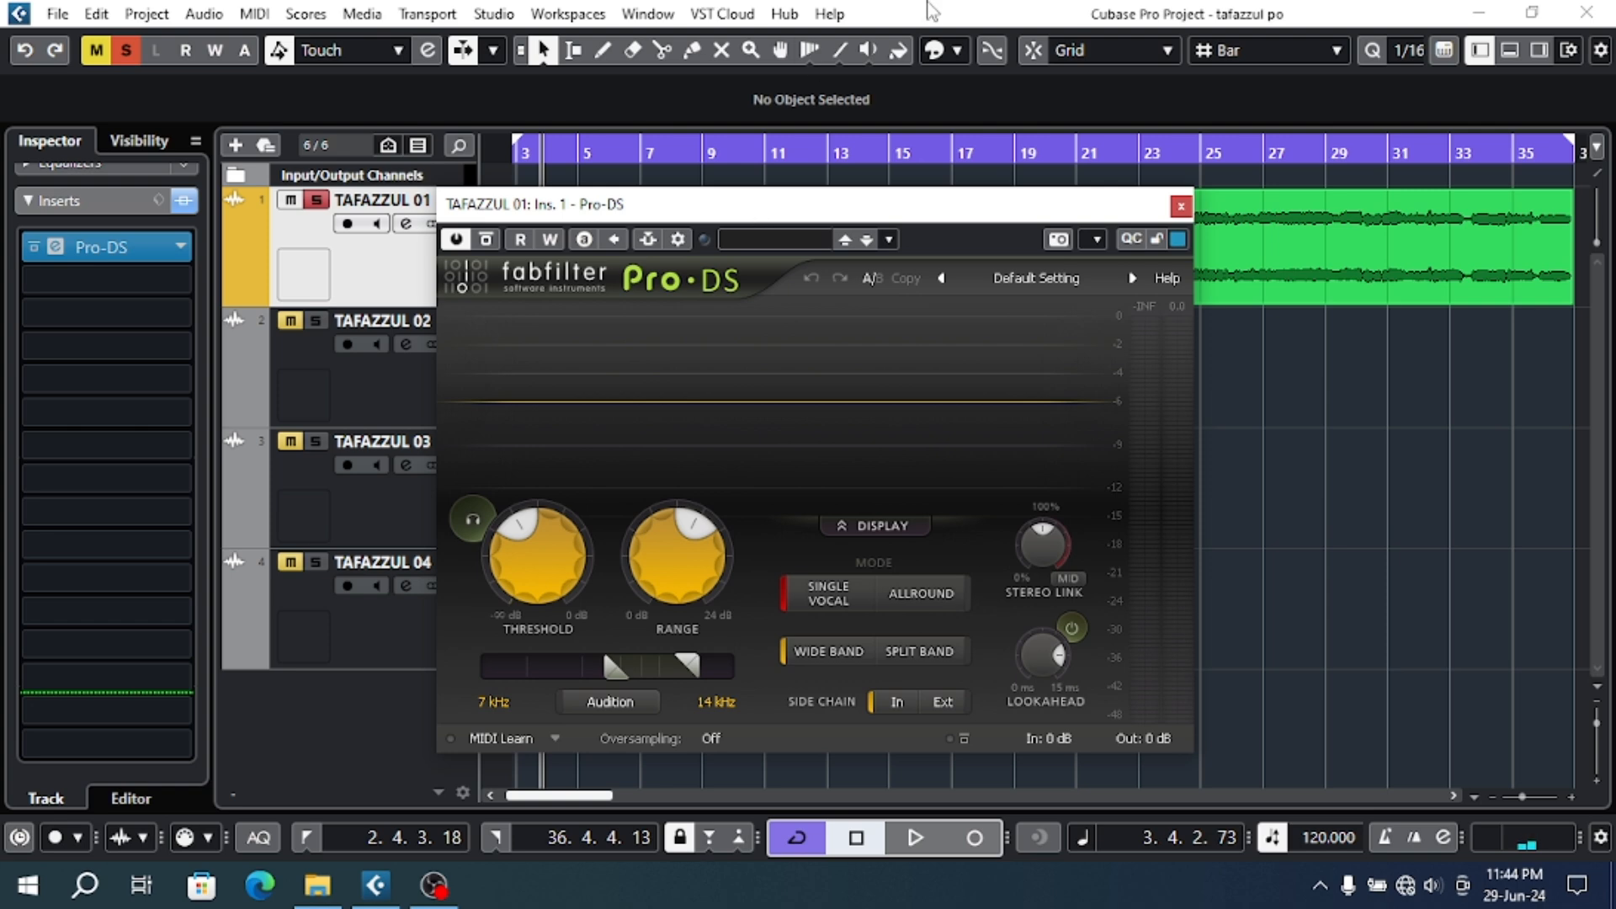
mouse_move(529, 558)
mouse_move(1123, 213)
mouse_down()
mouse_move(1119, 244)
mouse_move(1121, 218)
mouse_up()
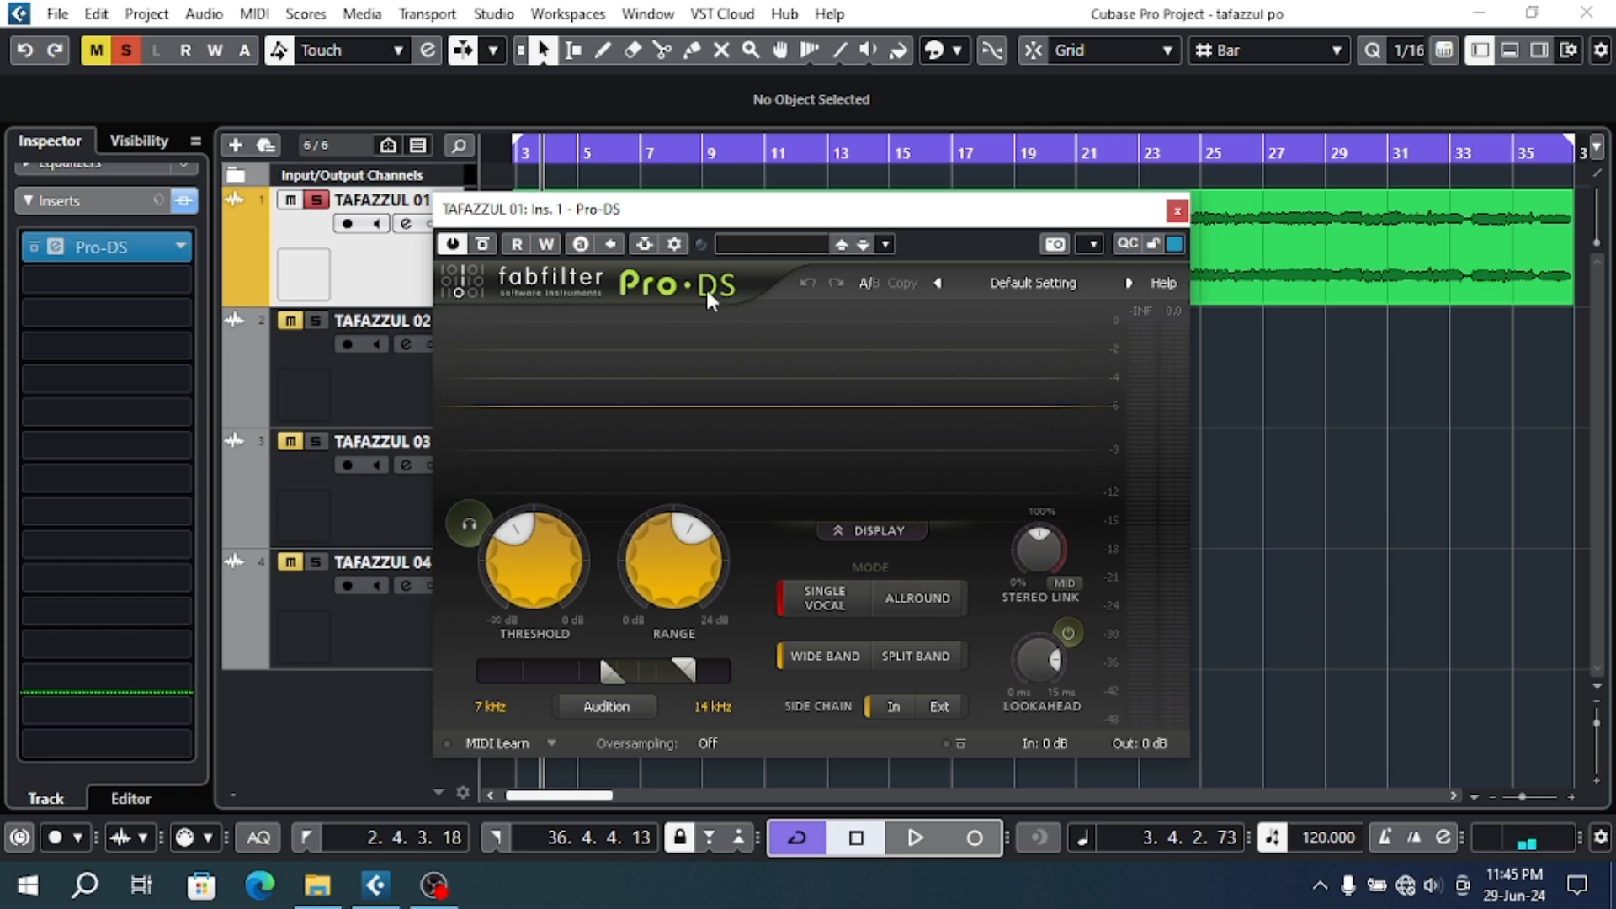
Move the Pro-DS window clear of the ruler and play a short passage of the vocal from about bar 4.
drag(762, 215, 821, 234)
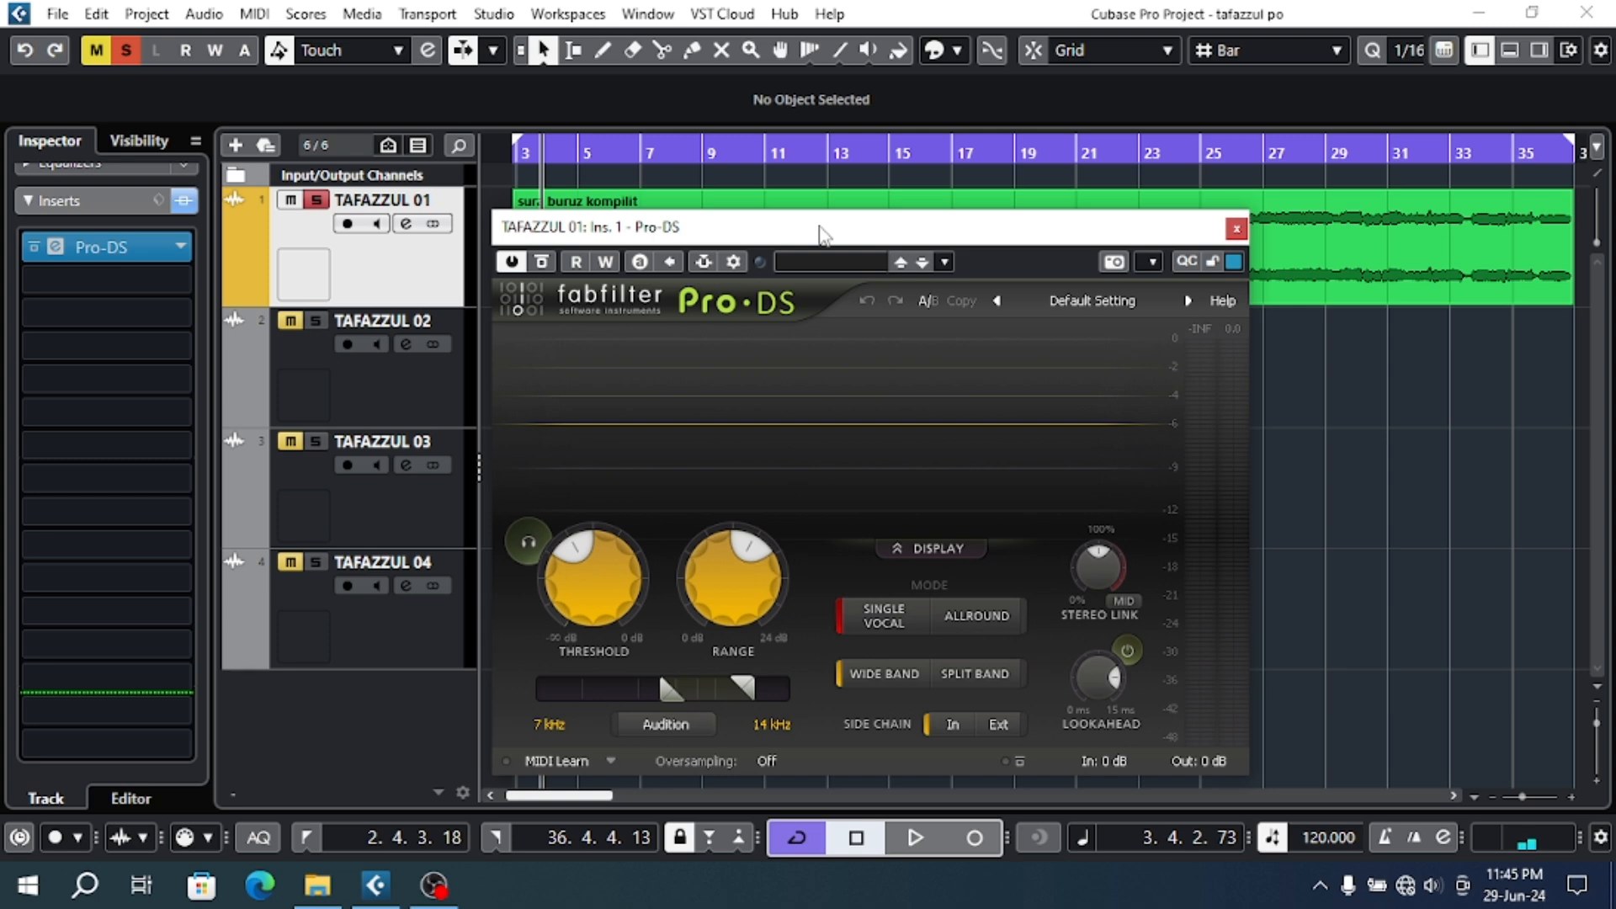
click(552, 156)
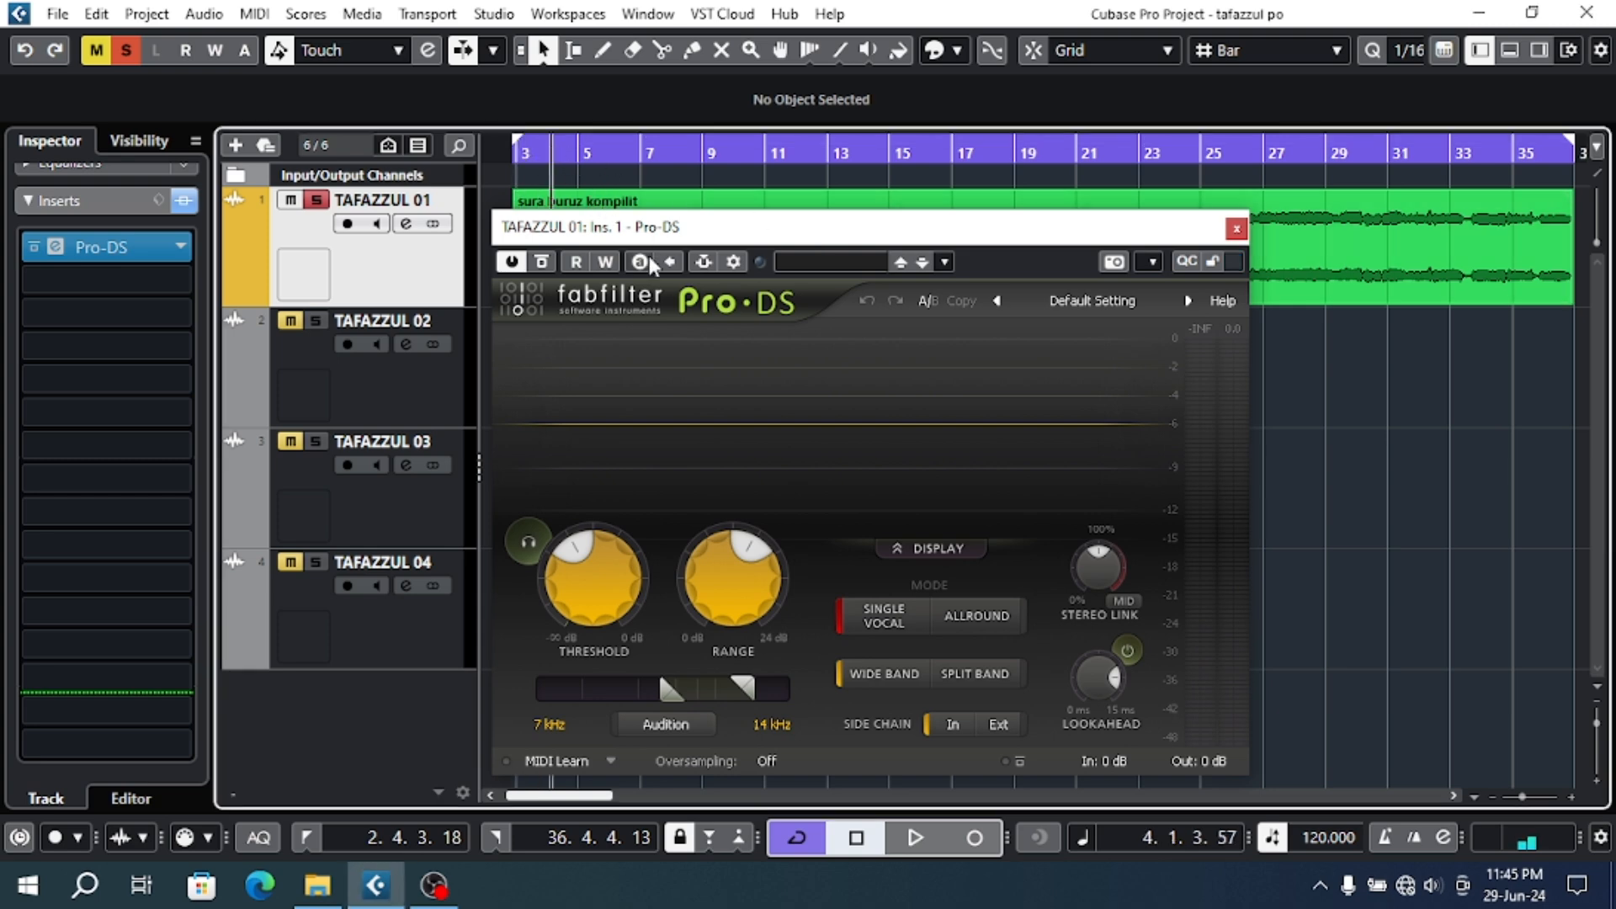
key(space)
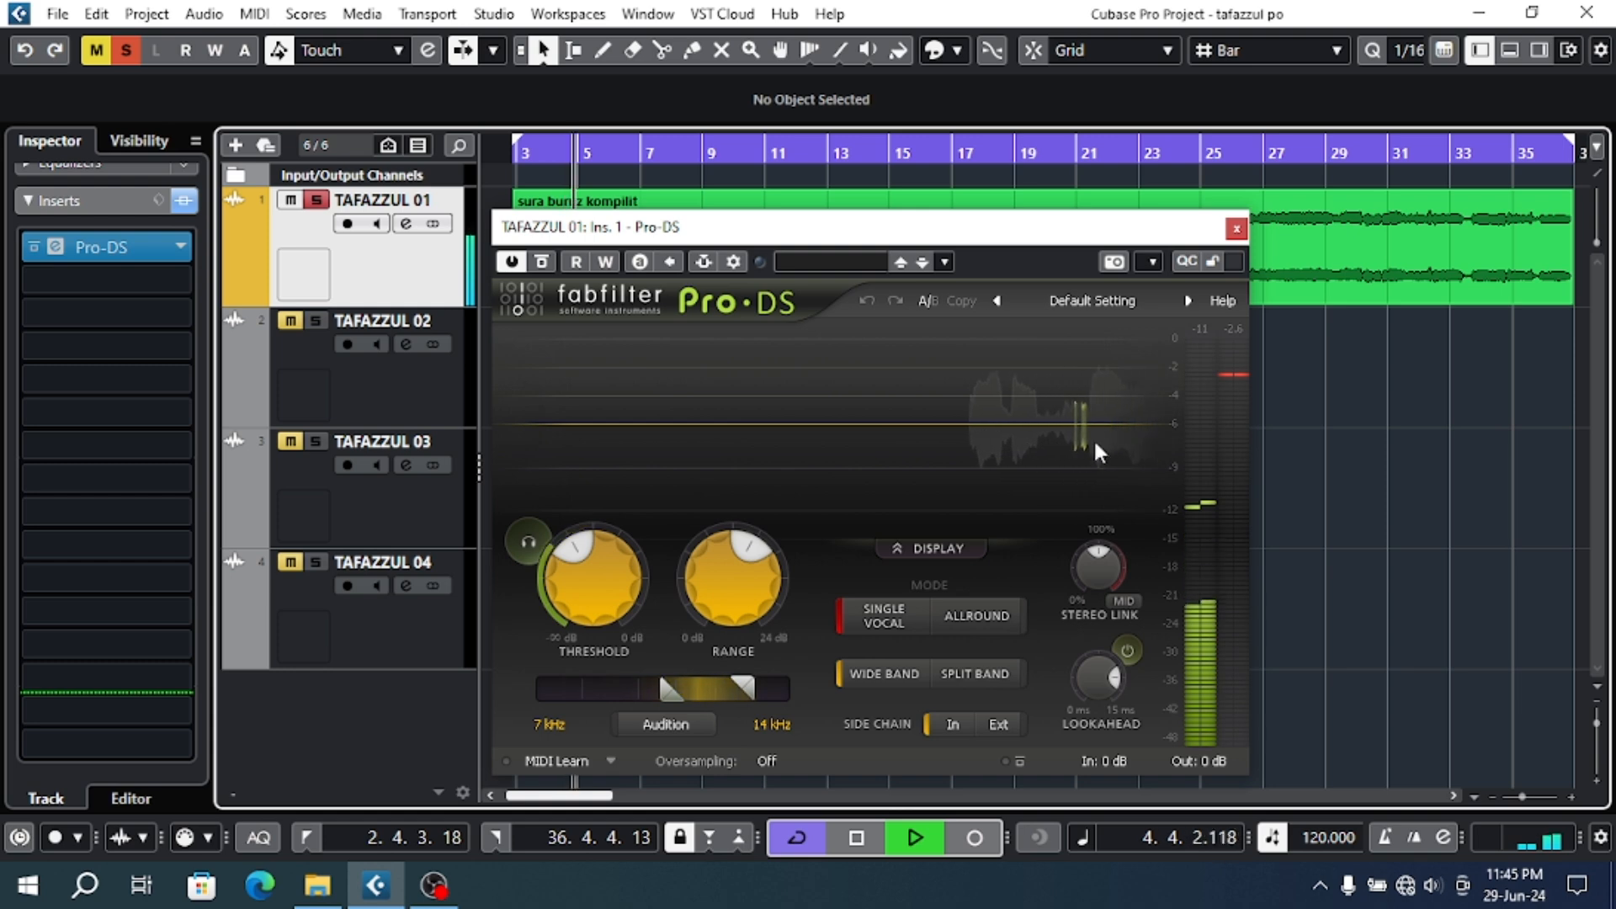
key(space)
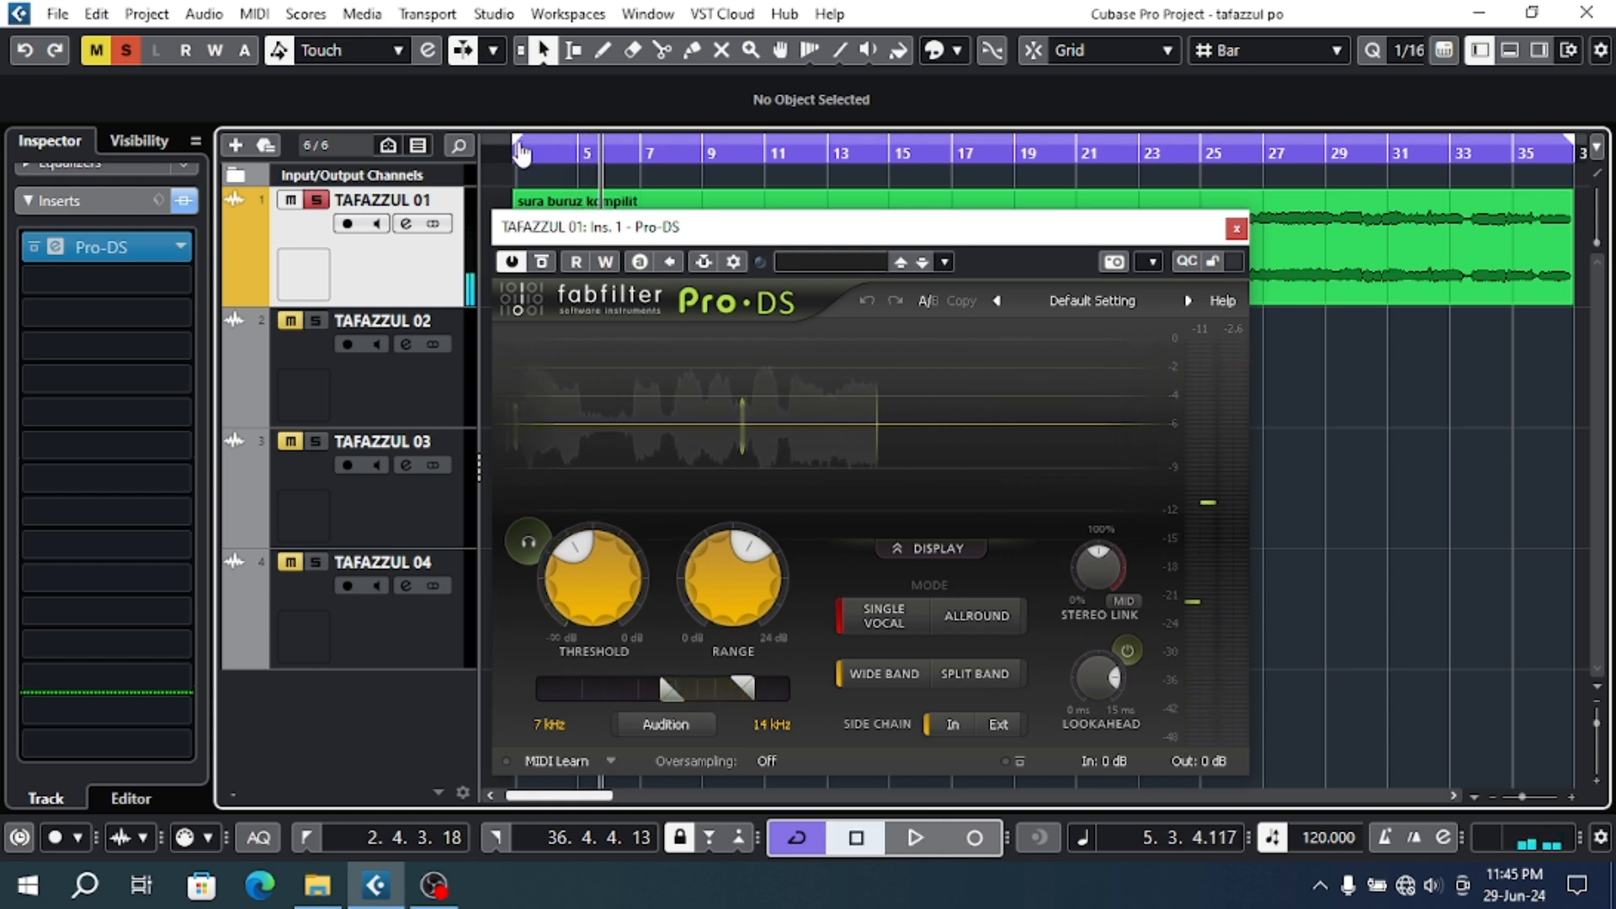
Set the cycle range from 4.1.4.10 to 7.1.1.10 and play that vocal passage from its start through Pro-DS.
drag(520, 145, 552, 160)
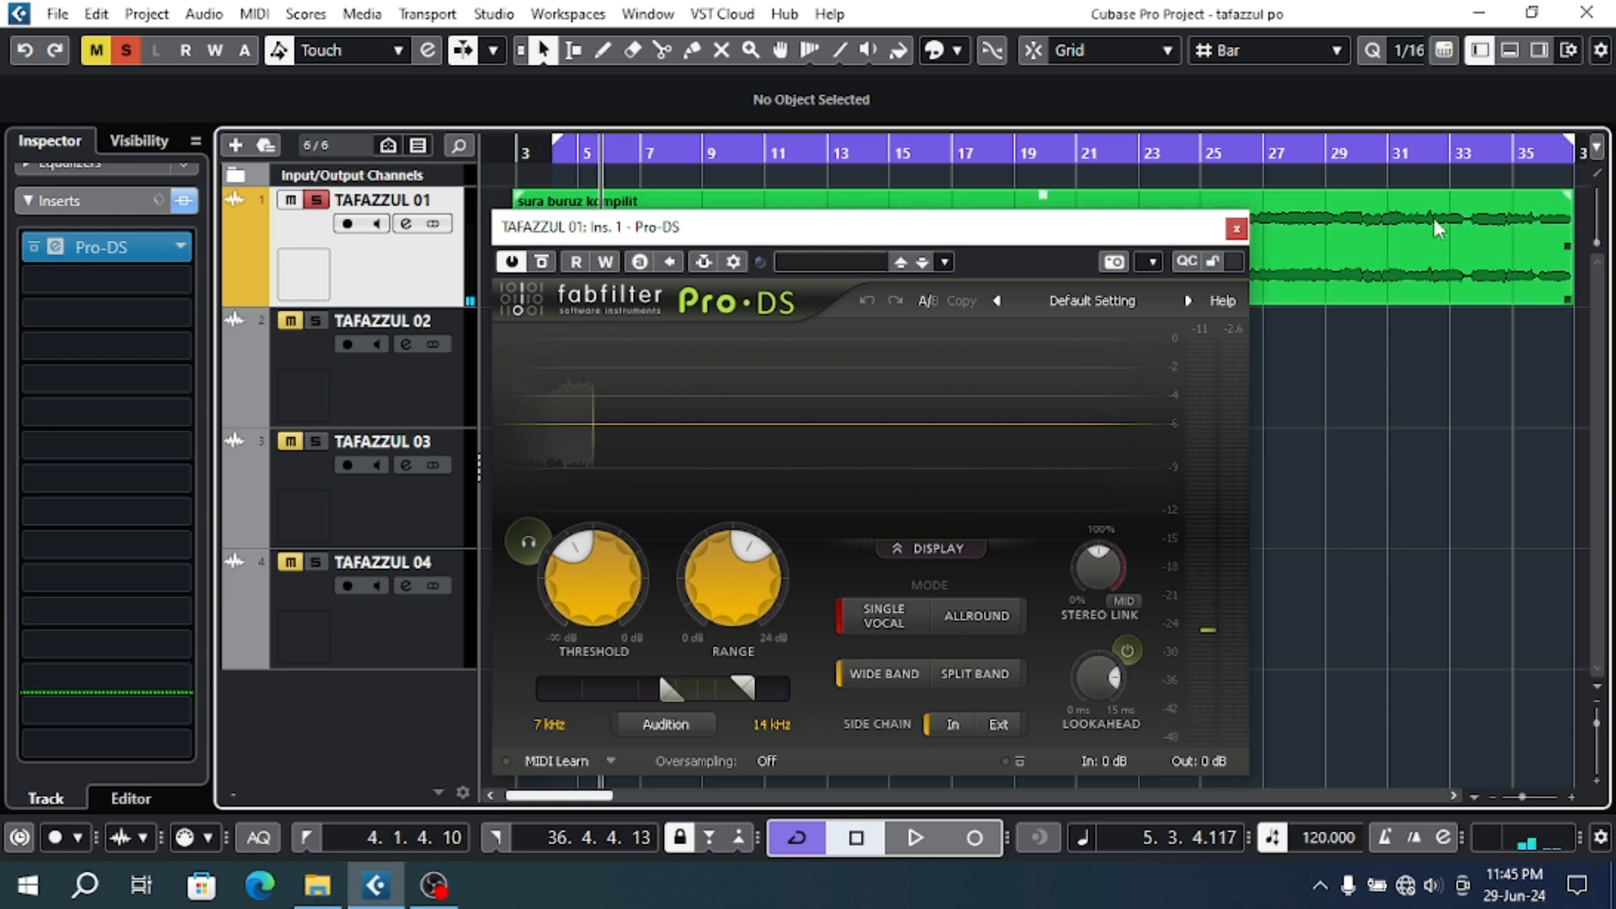
drag(1570, 152, 640, 187)
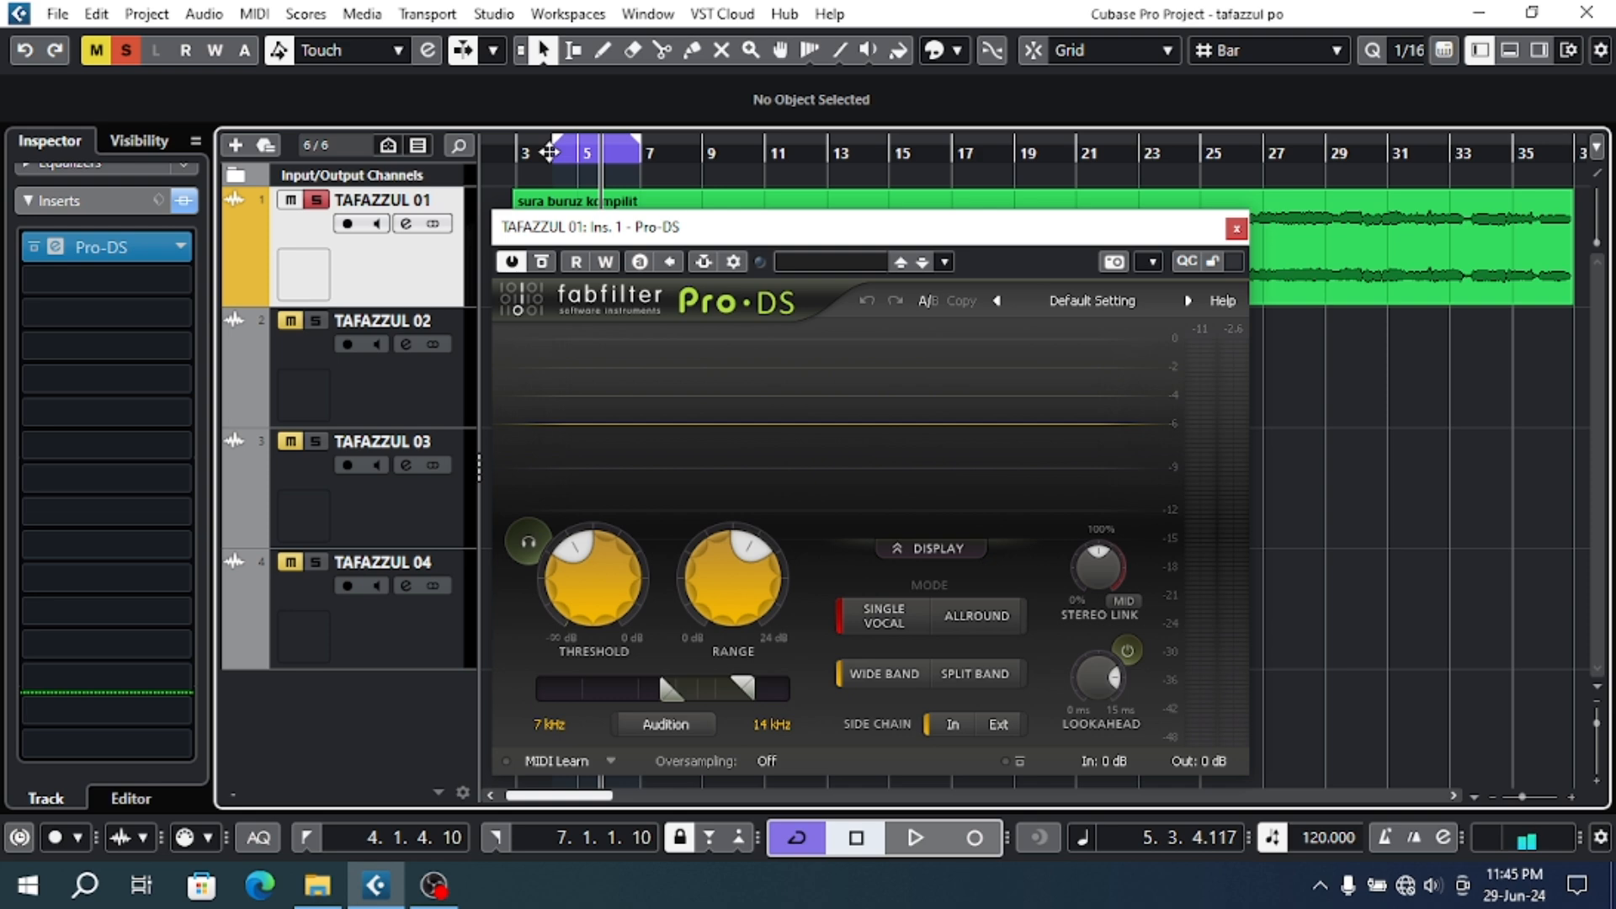
click(549, 151)
key(space)
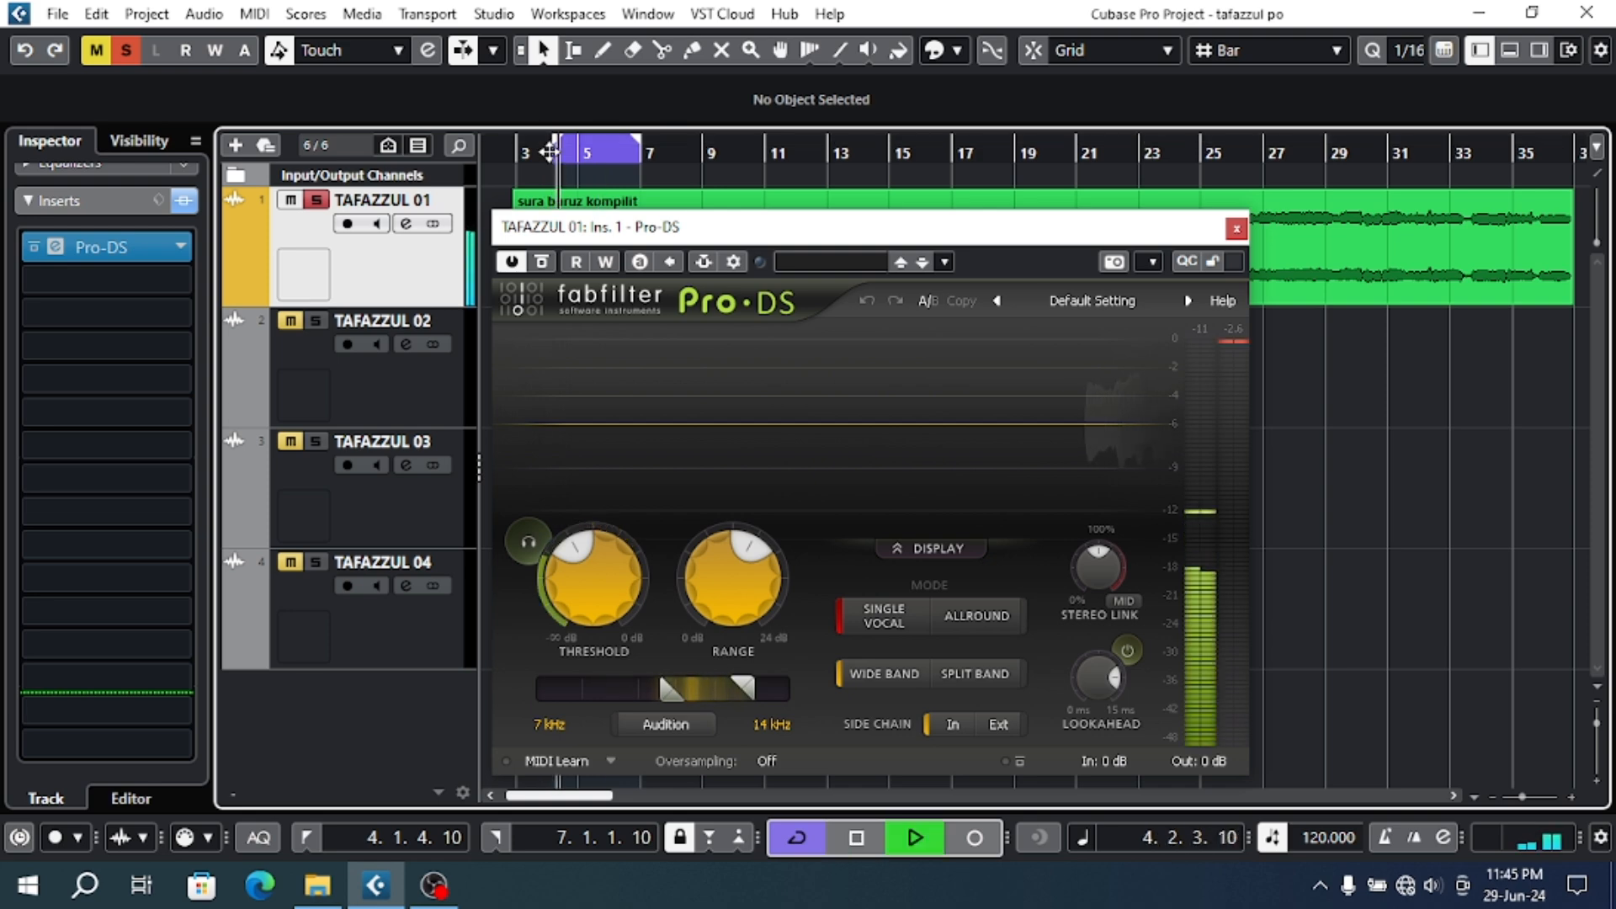
key(space)
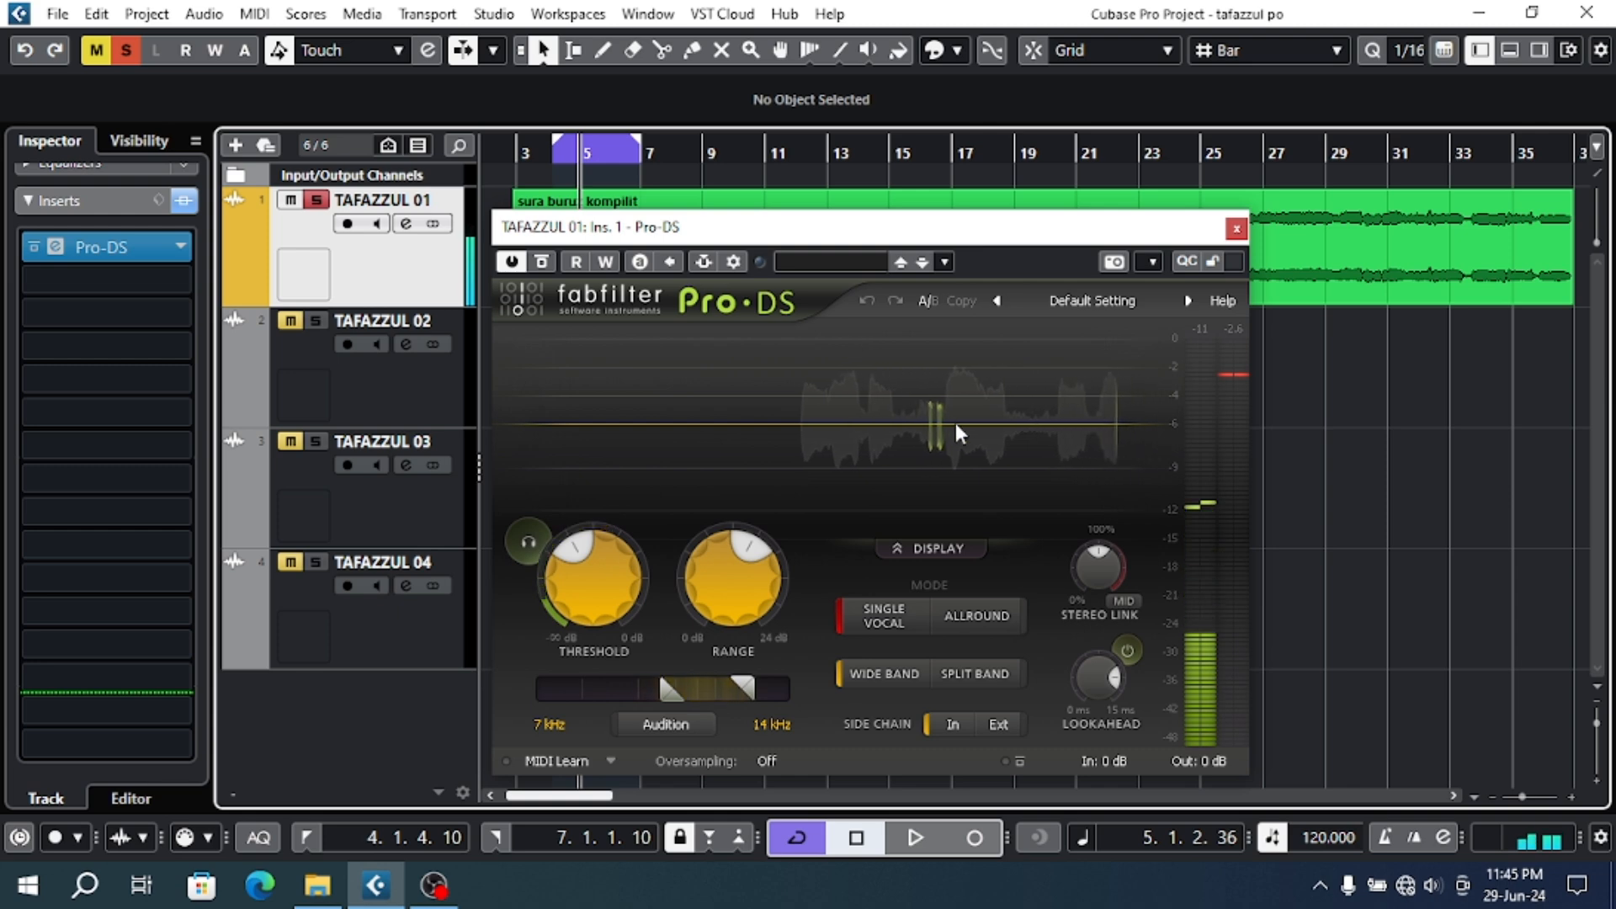
key(space)
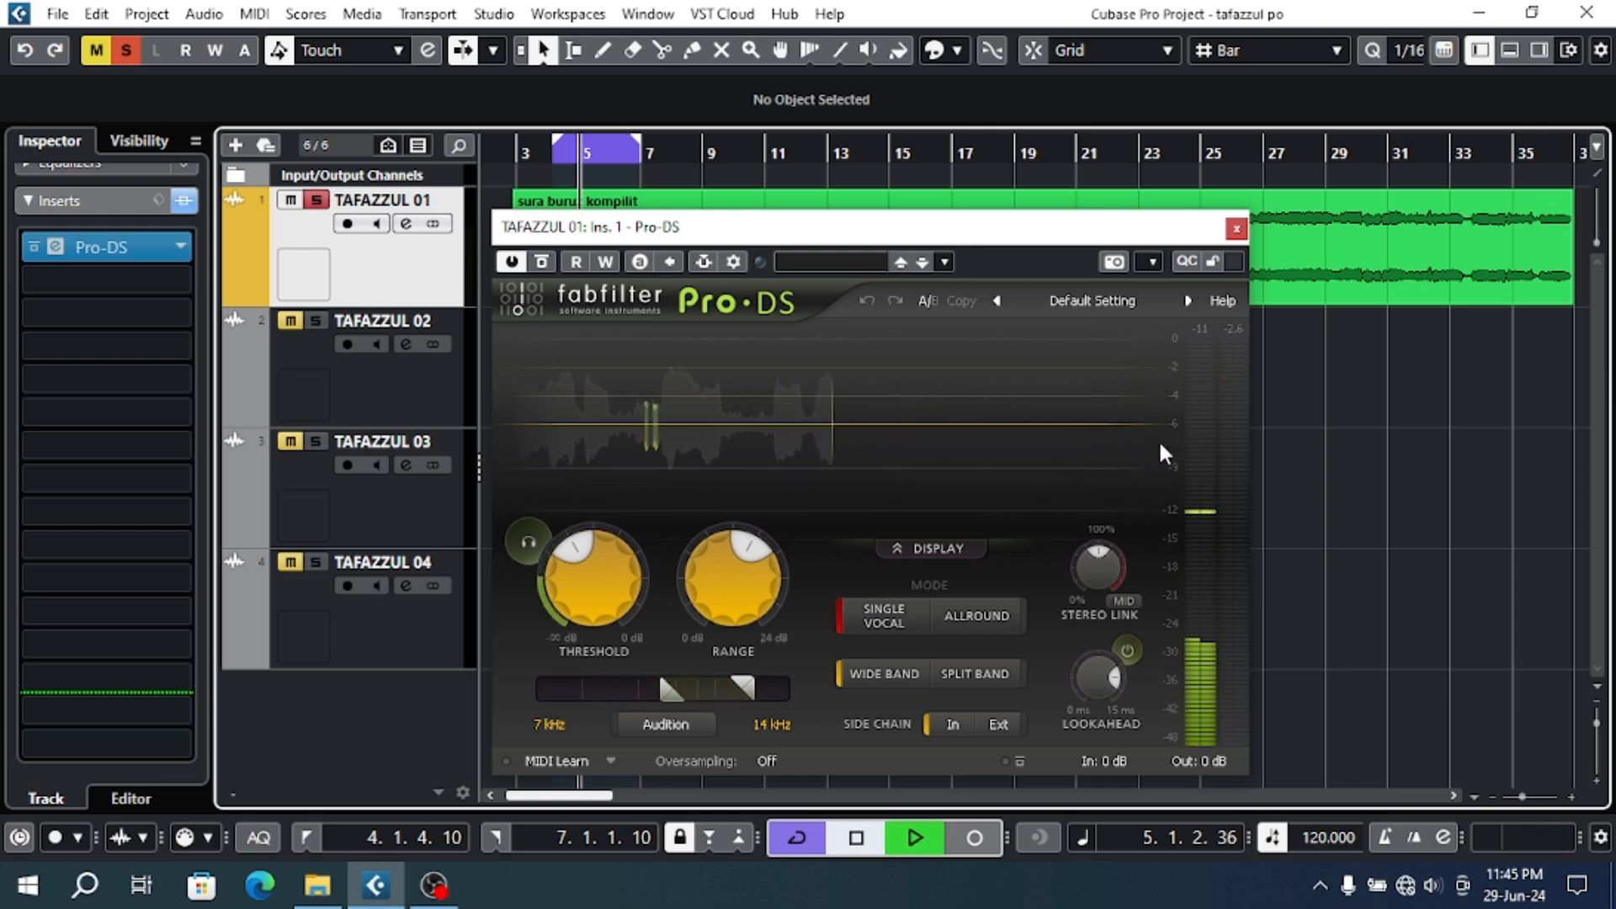
key(space)
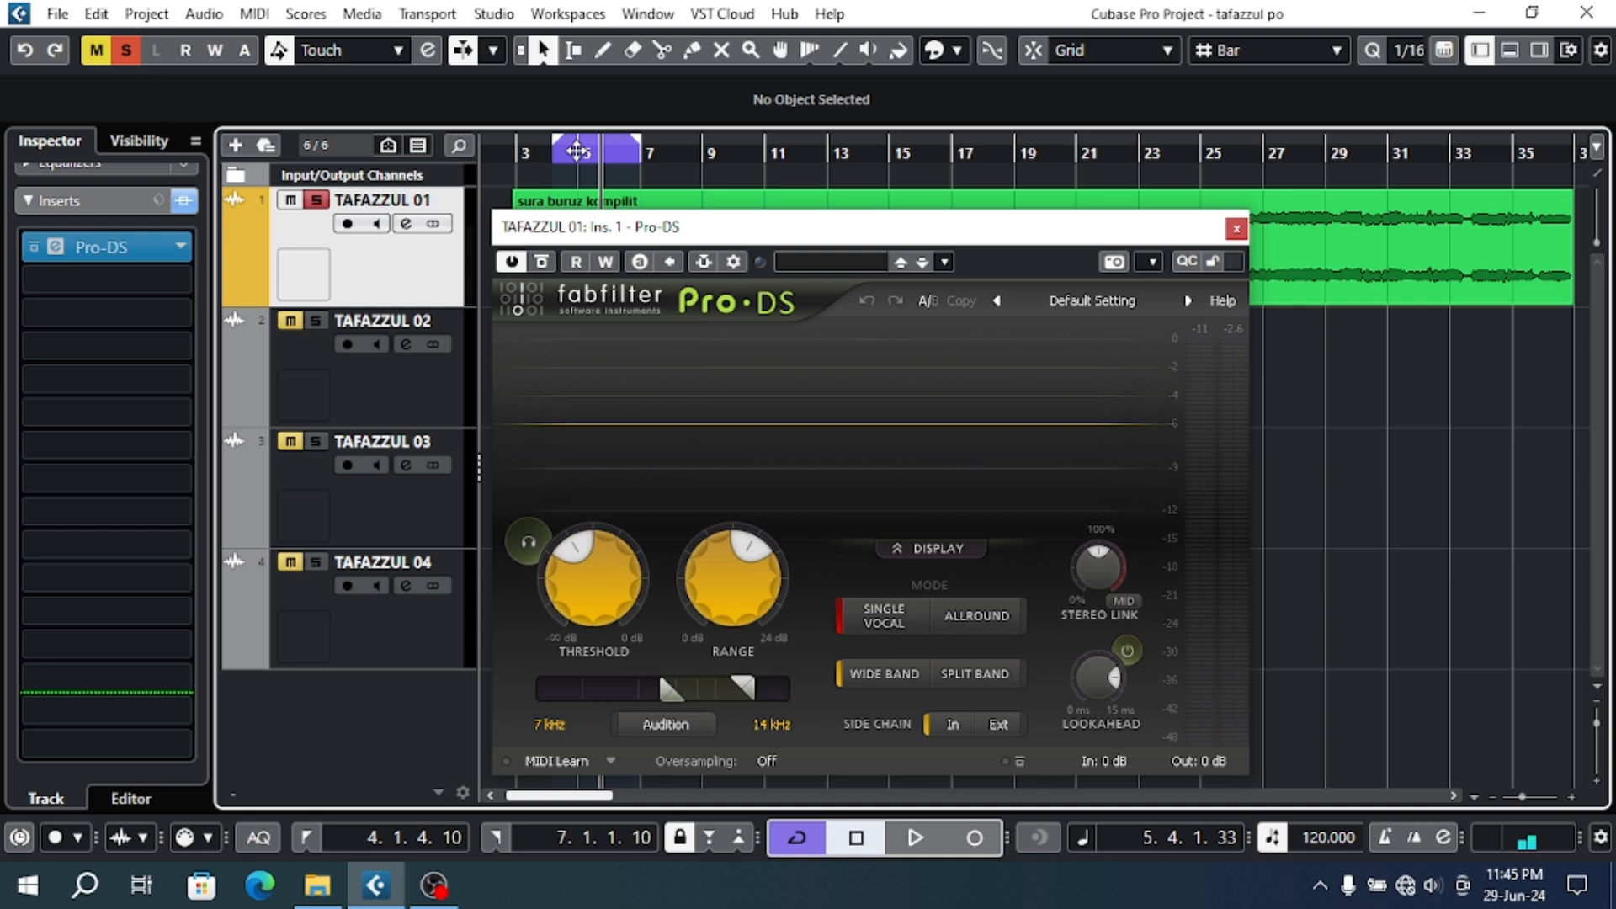
Sweep the Pro-DS threshold down toward its minimum and set it to about -39.68 dB.
drag(642, 233, 640, 209)
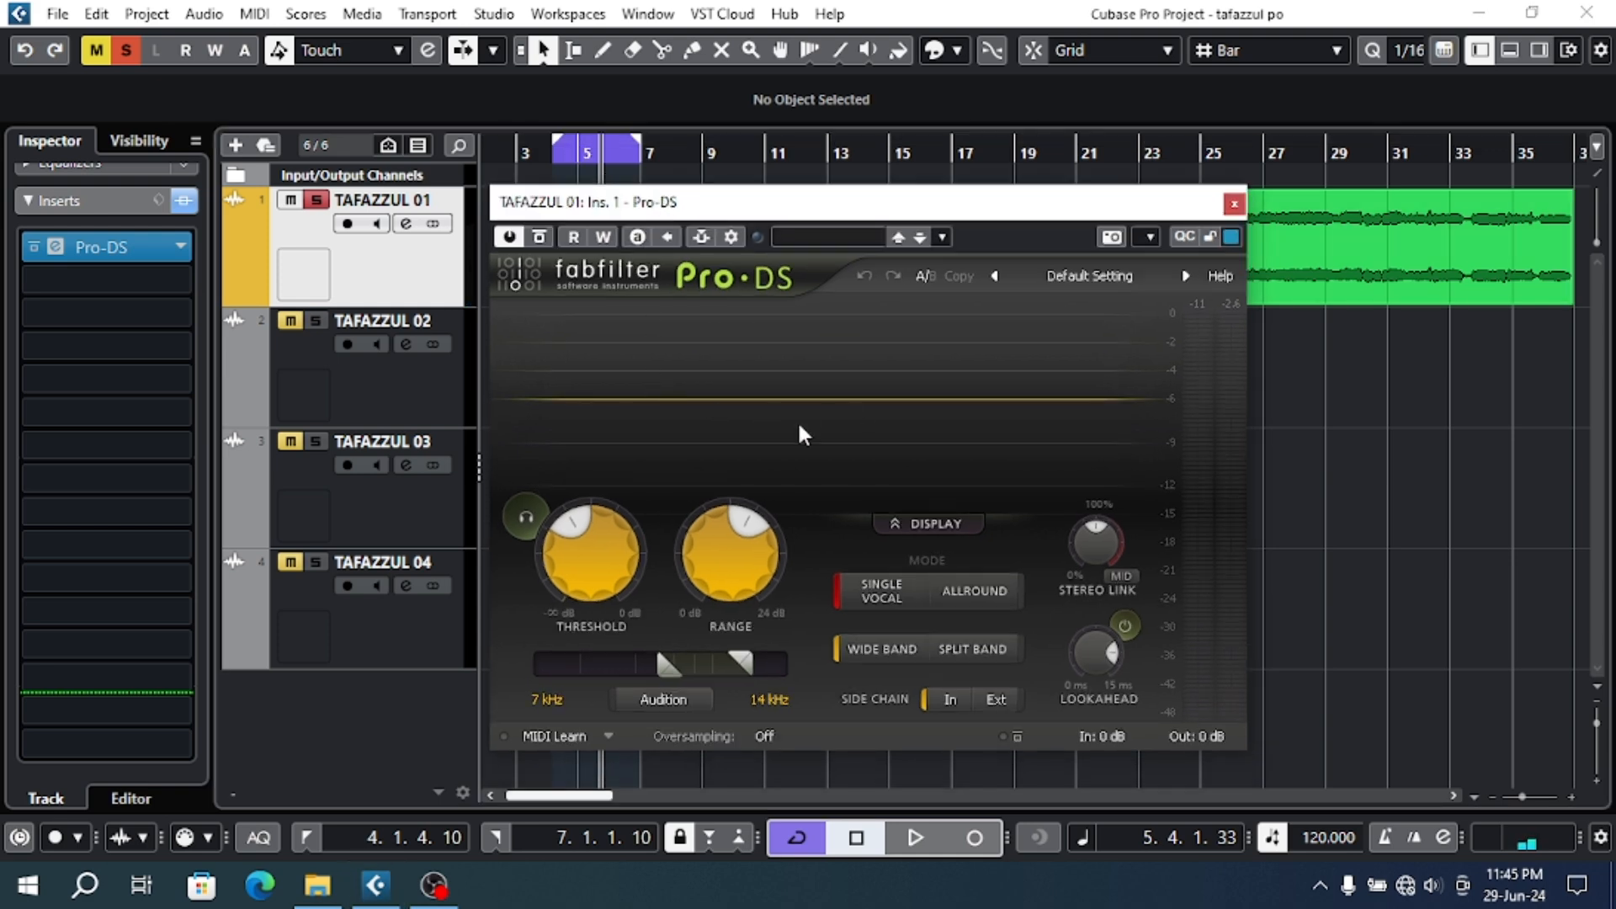
mouse_move(585, 551)
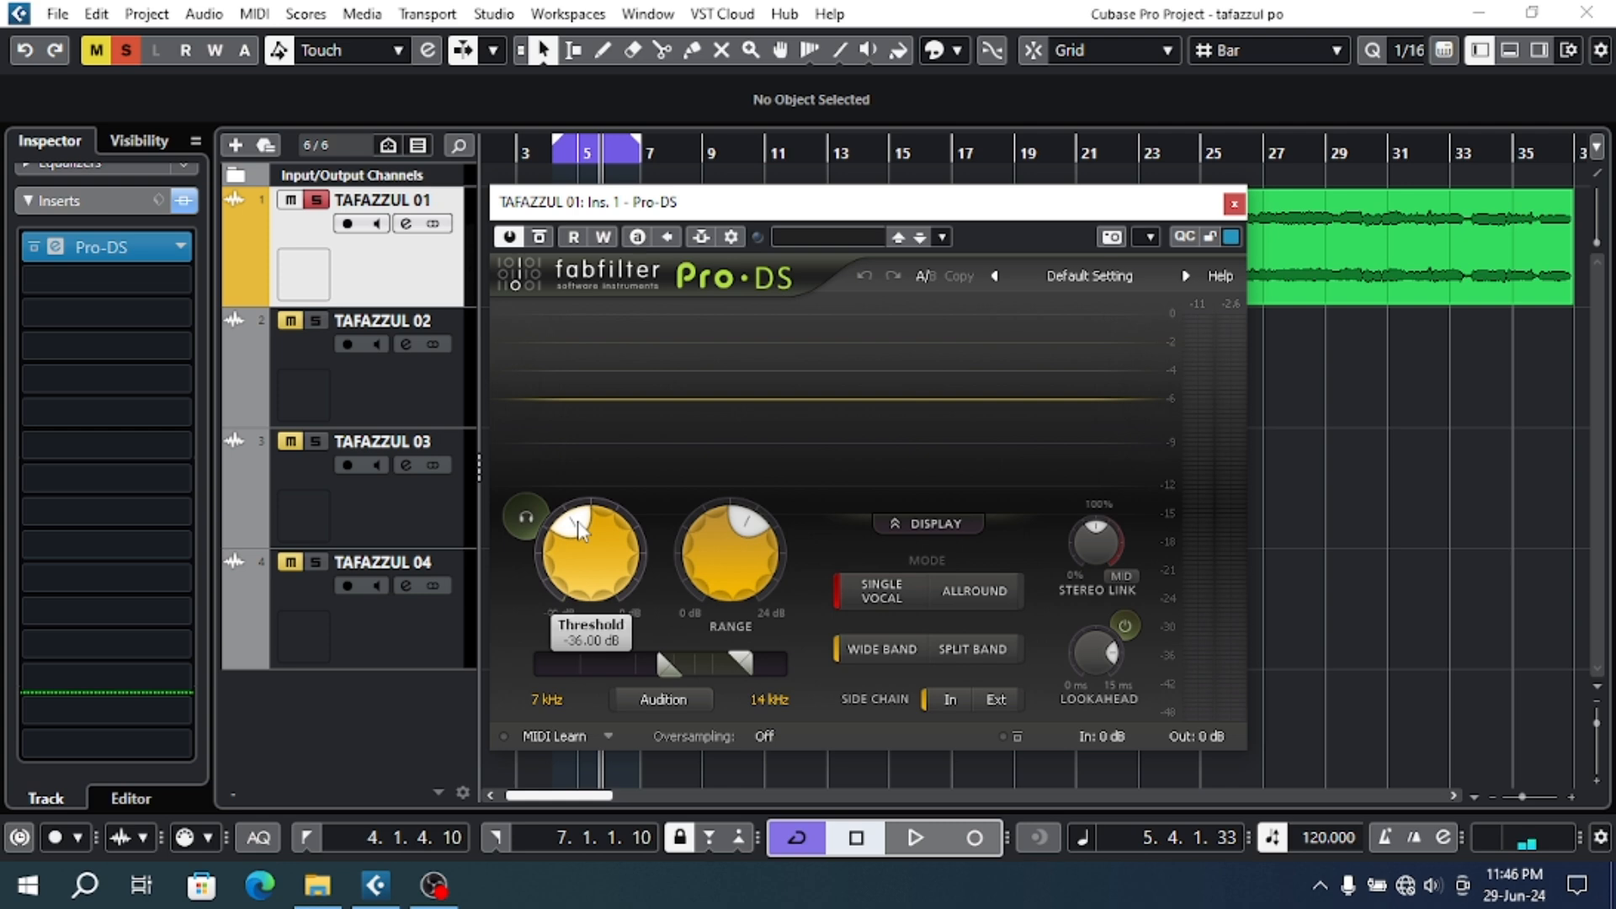
drag(578, 530, 557, 597)
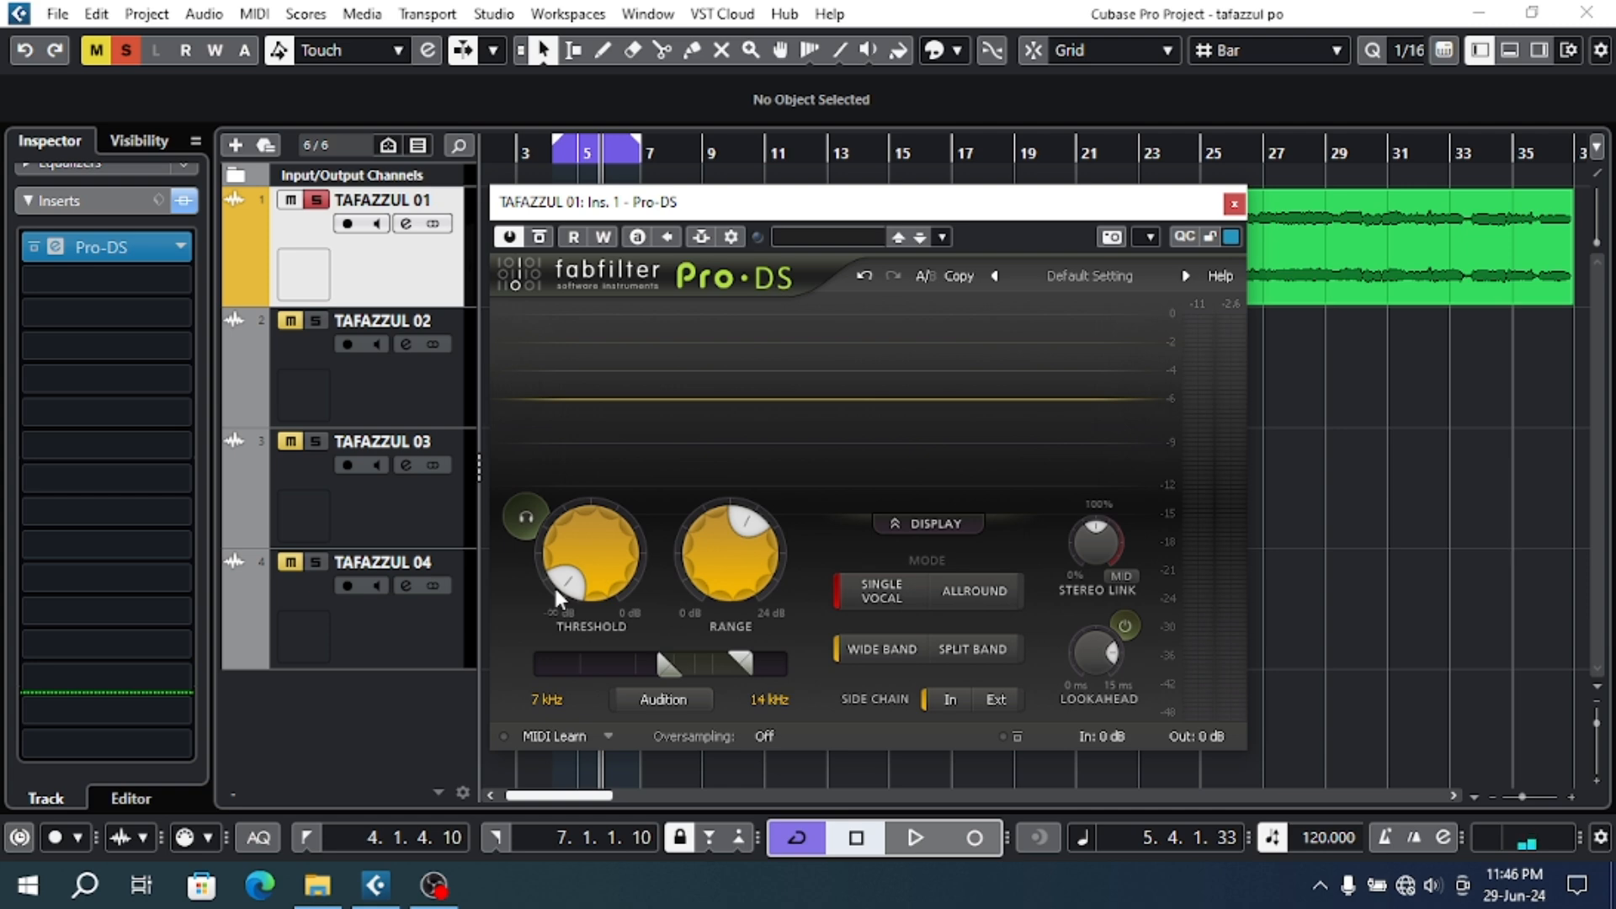
drag(556, 597, 561, 546)
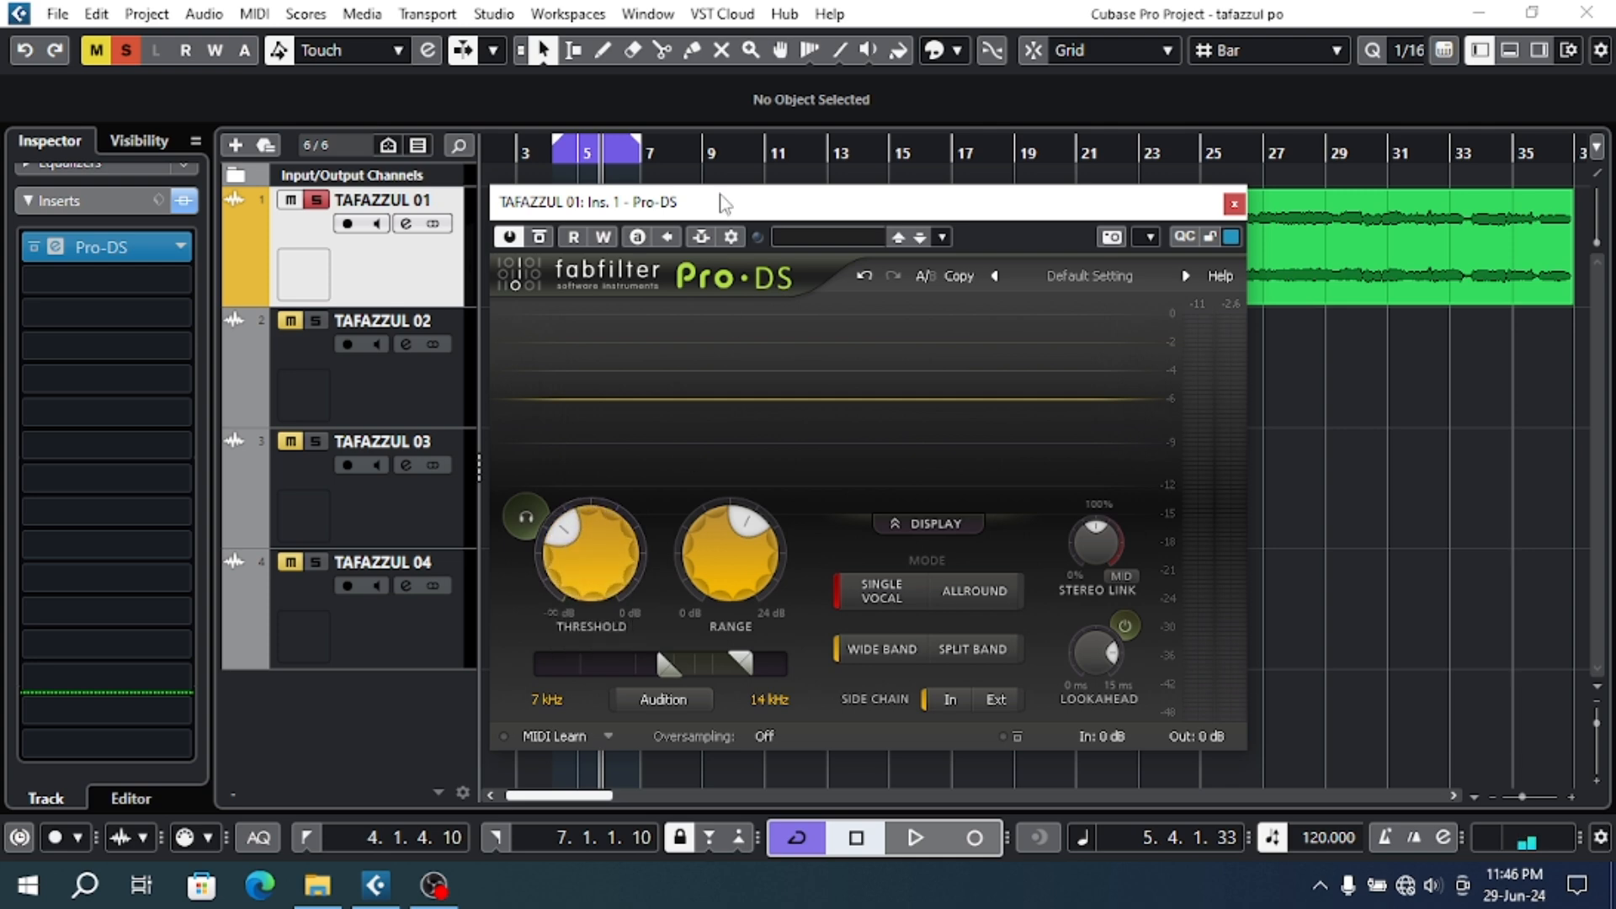
Set the Pro-DS side-chain frequency band to 2 kHz through 9.659 kHz while playing the vocal from the cycle start.
click(552, 156)
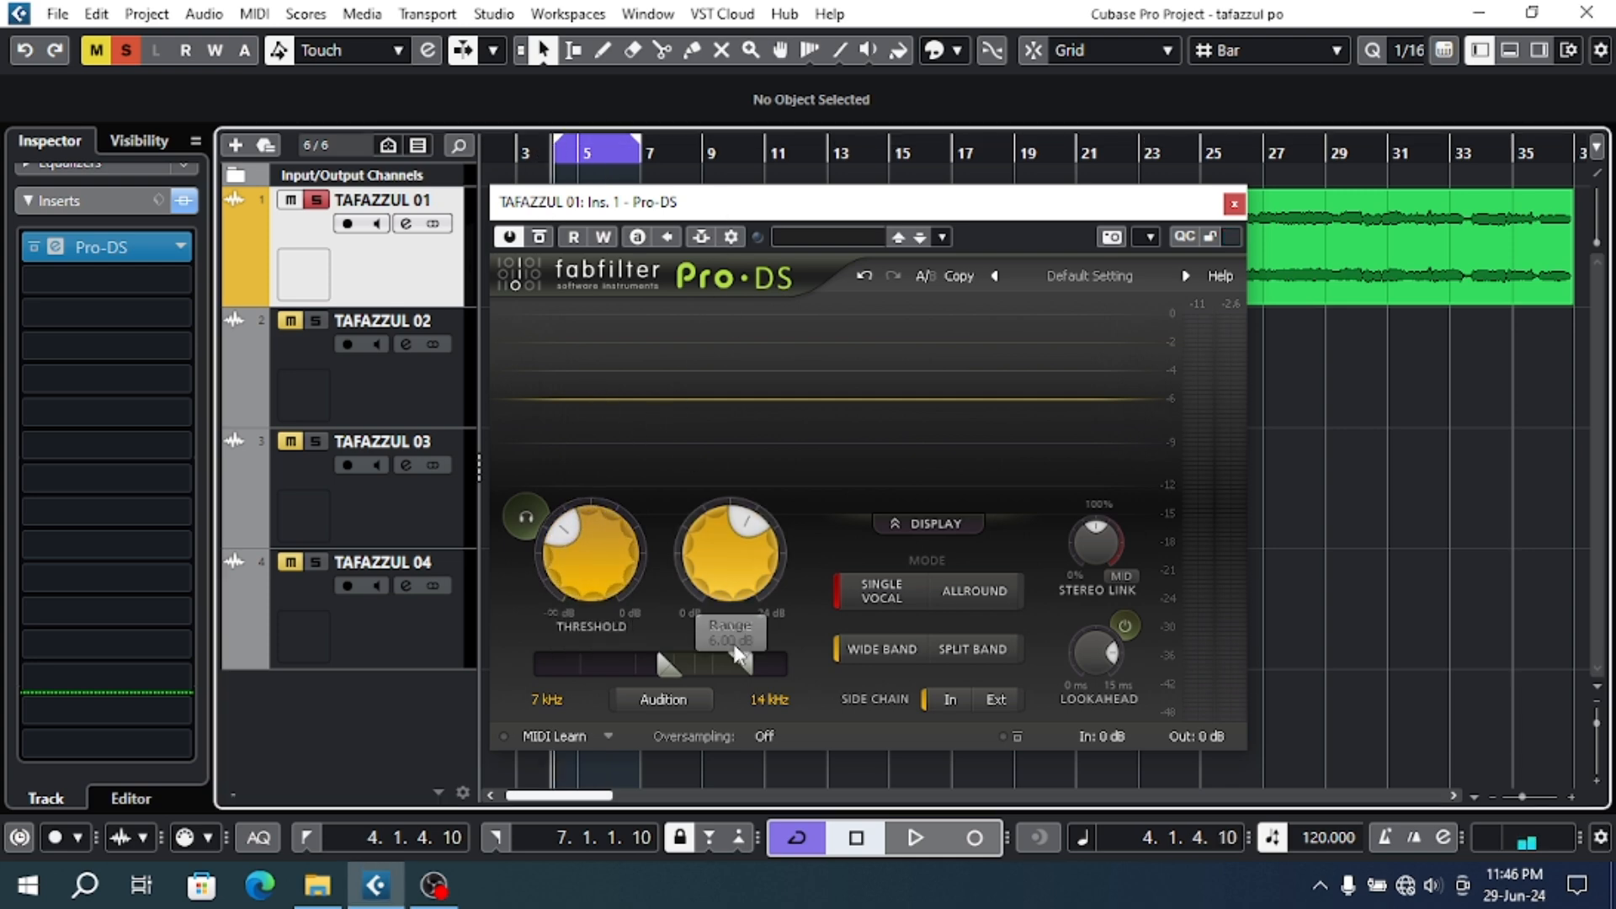
drag(665, 667, 512, 662)
key(space)
drag(741, 662, 707, 668)
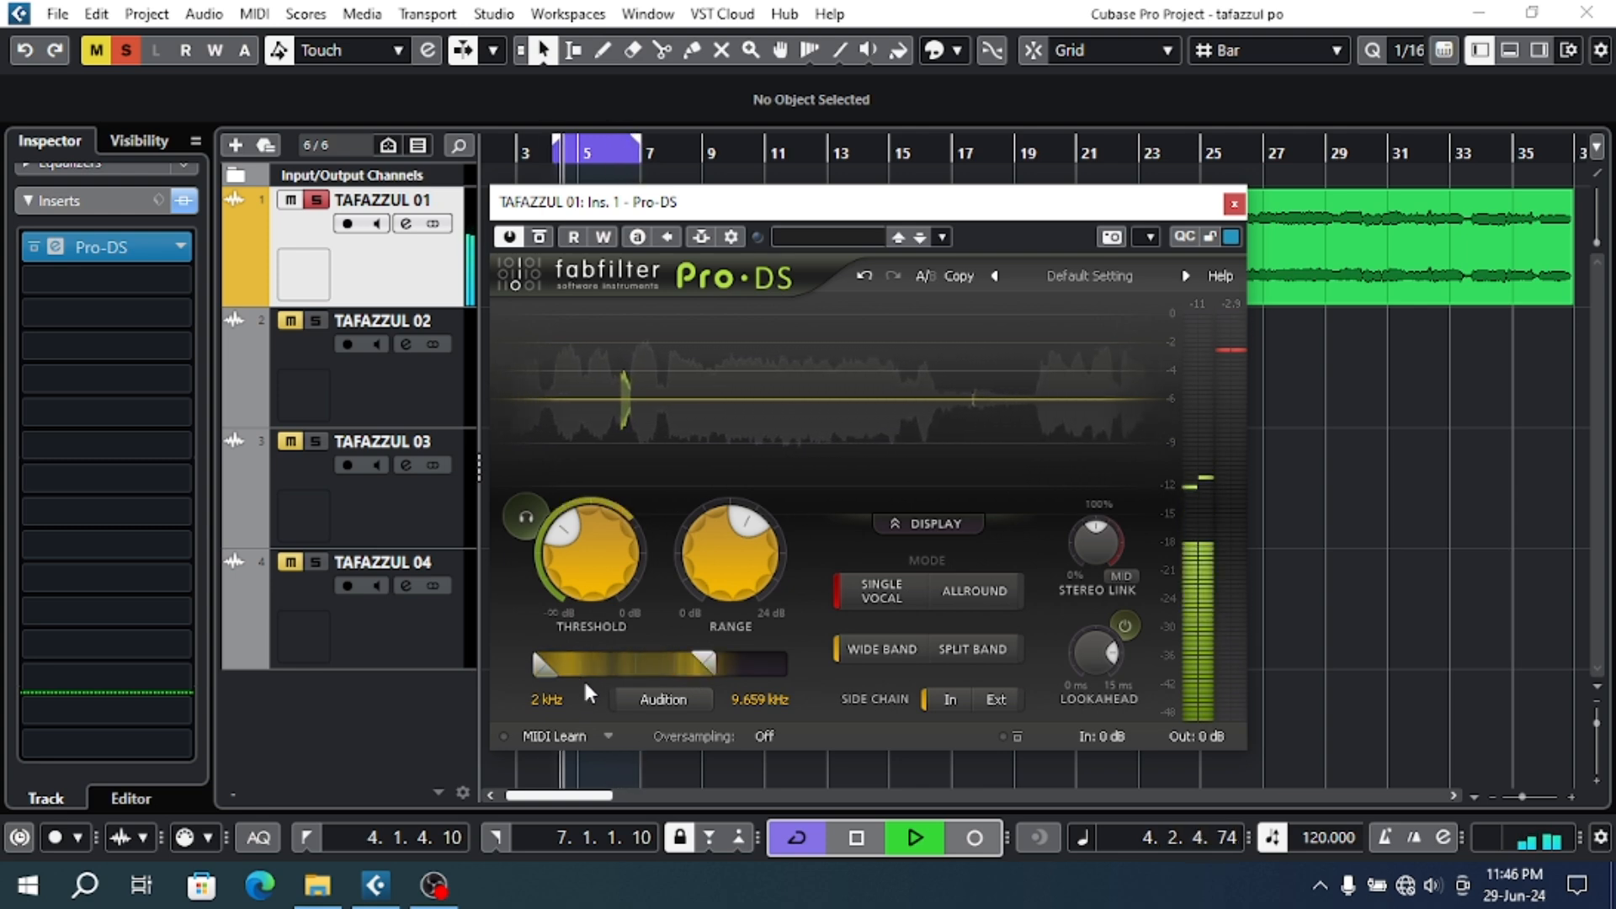
key(space)
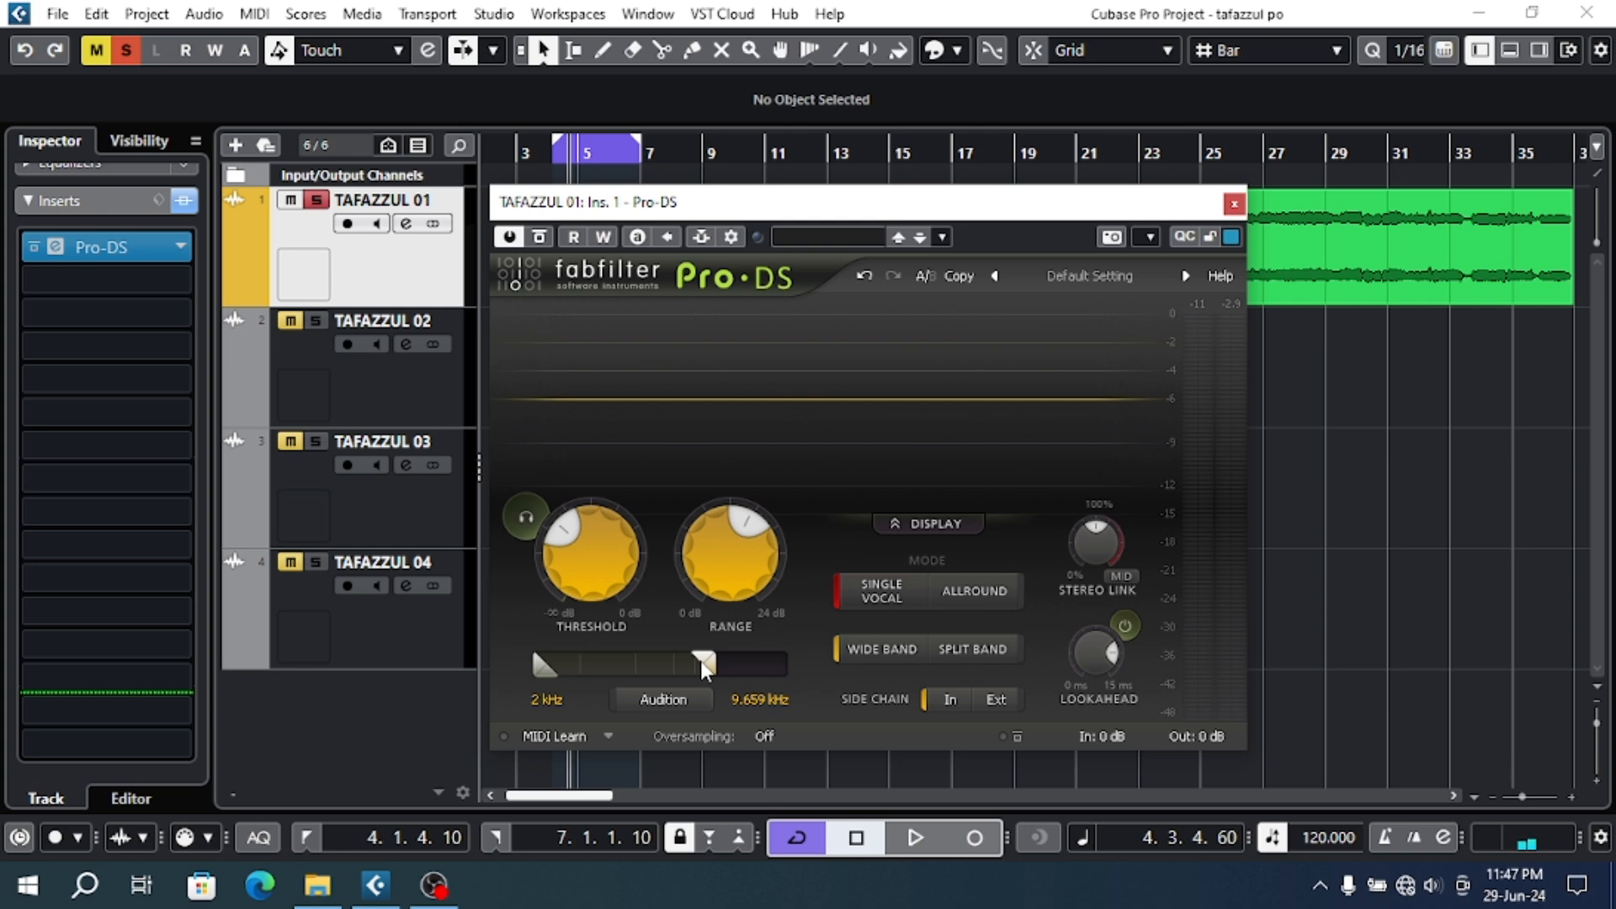
Set the Pro-DS range to 11.51 dB and play the vocal passage from the cycle start.
mouse_move(751, 547)
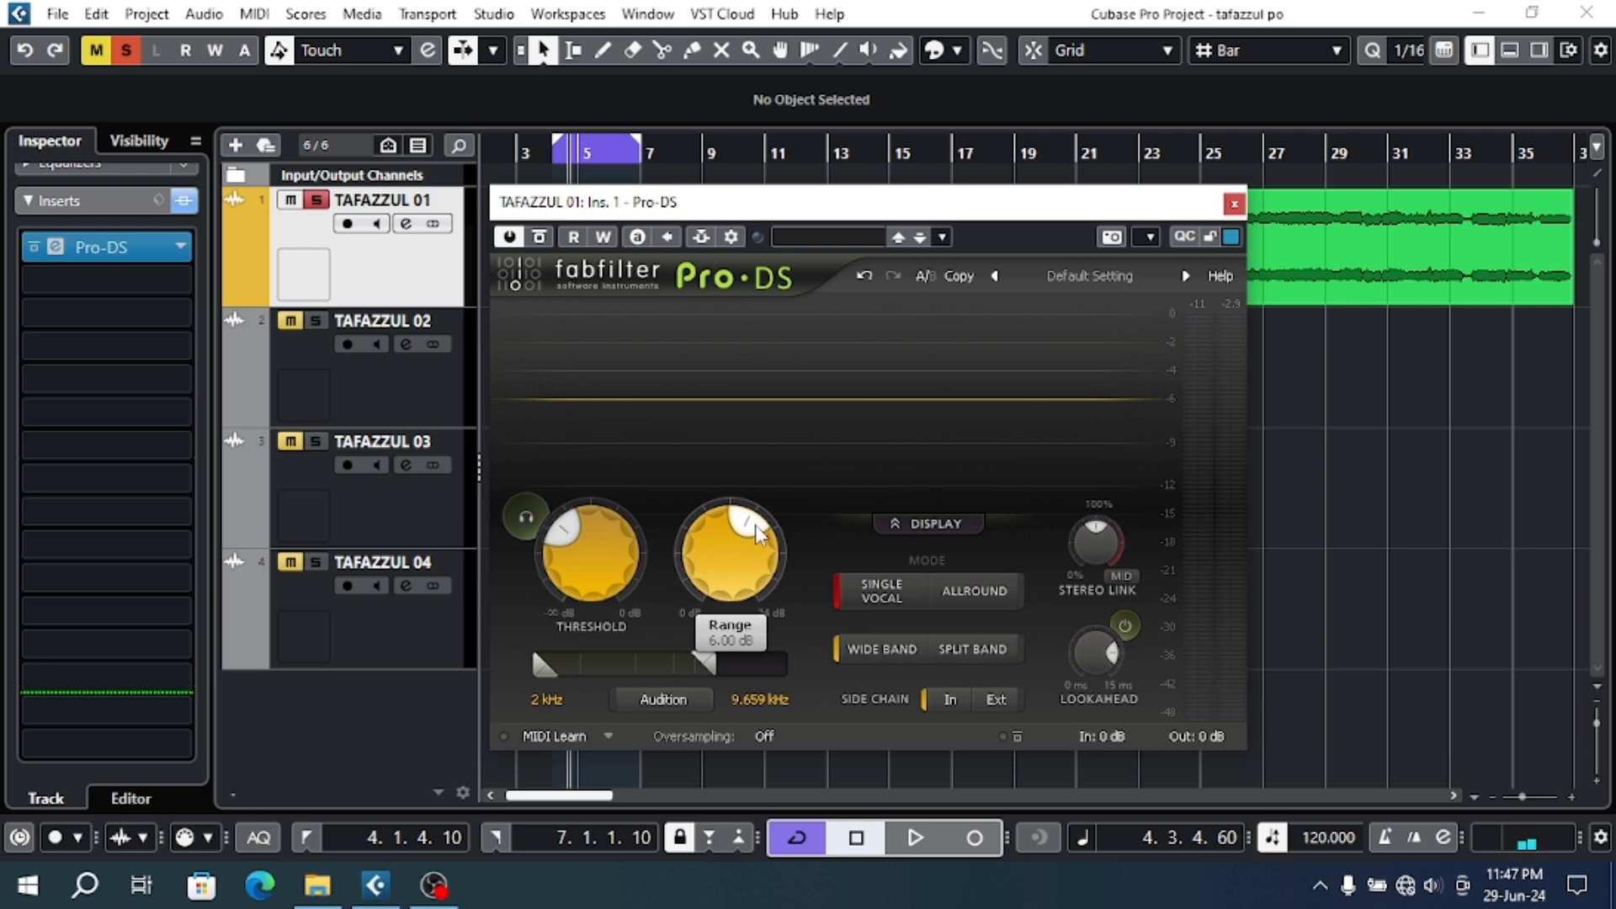
mouse_move(760, 534)
mouse_down()
mouse_move(768, 555)
mouse_move(775, 531)
mouse_move(777, 546)
mouse_up()
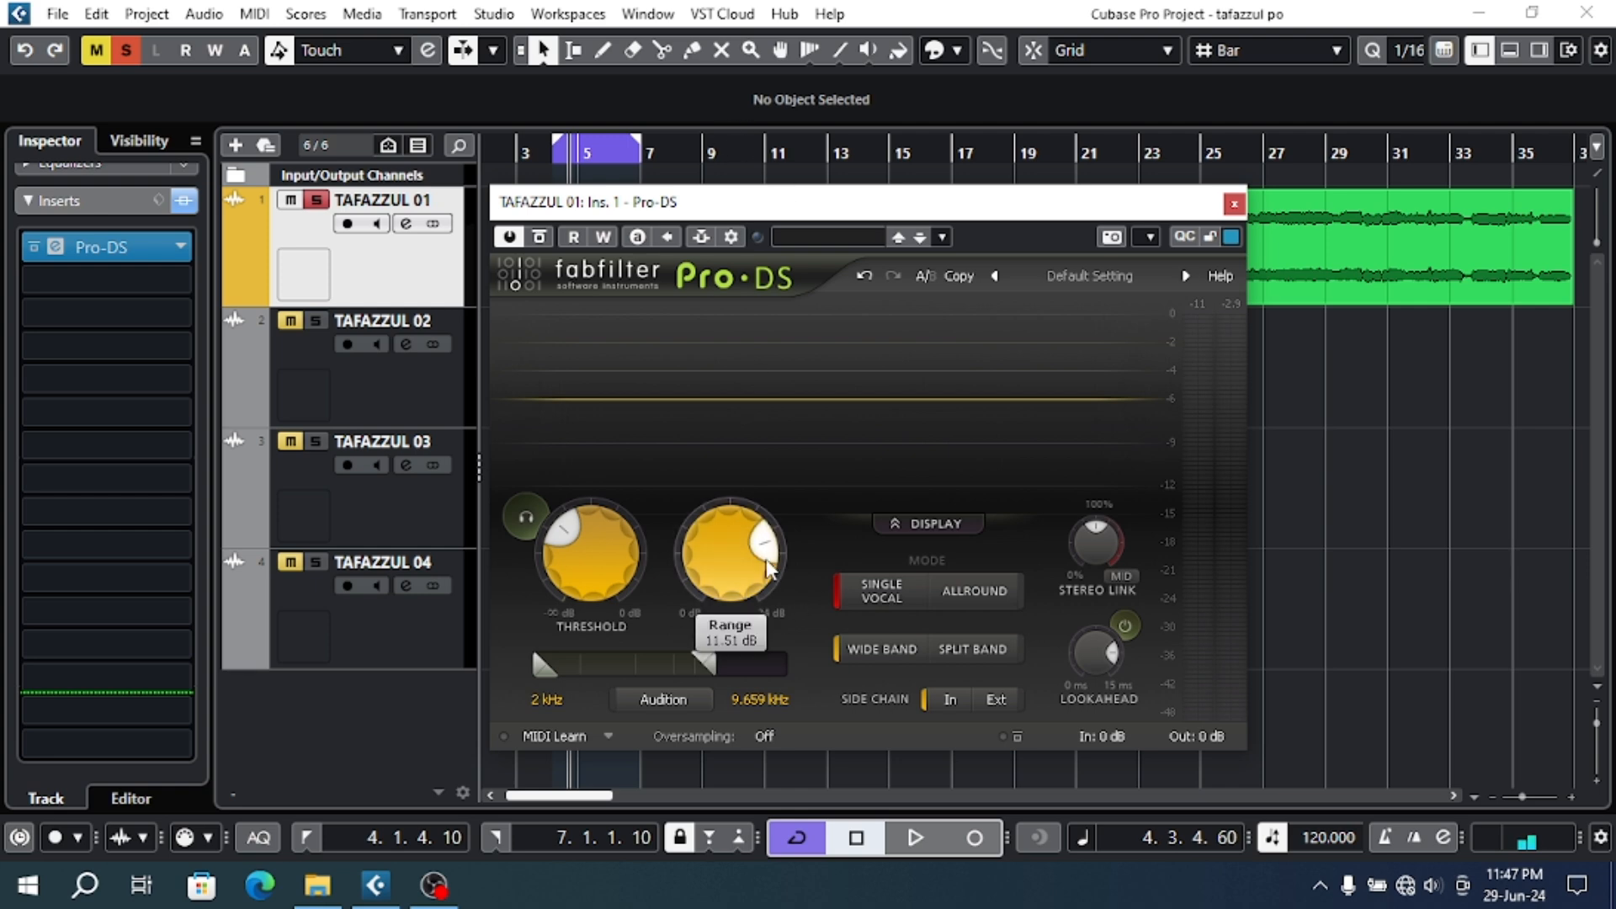
drag(711, 210, 640, 239)
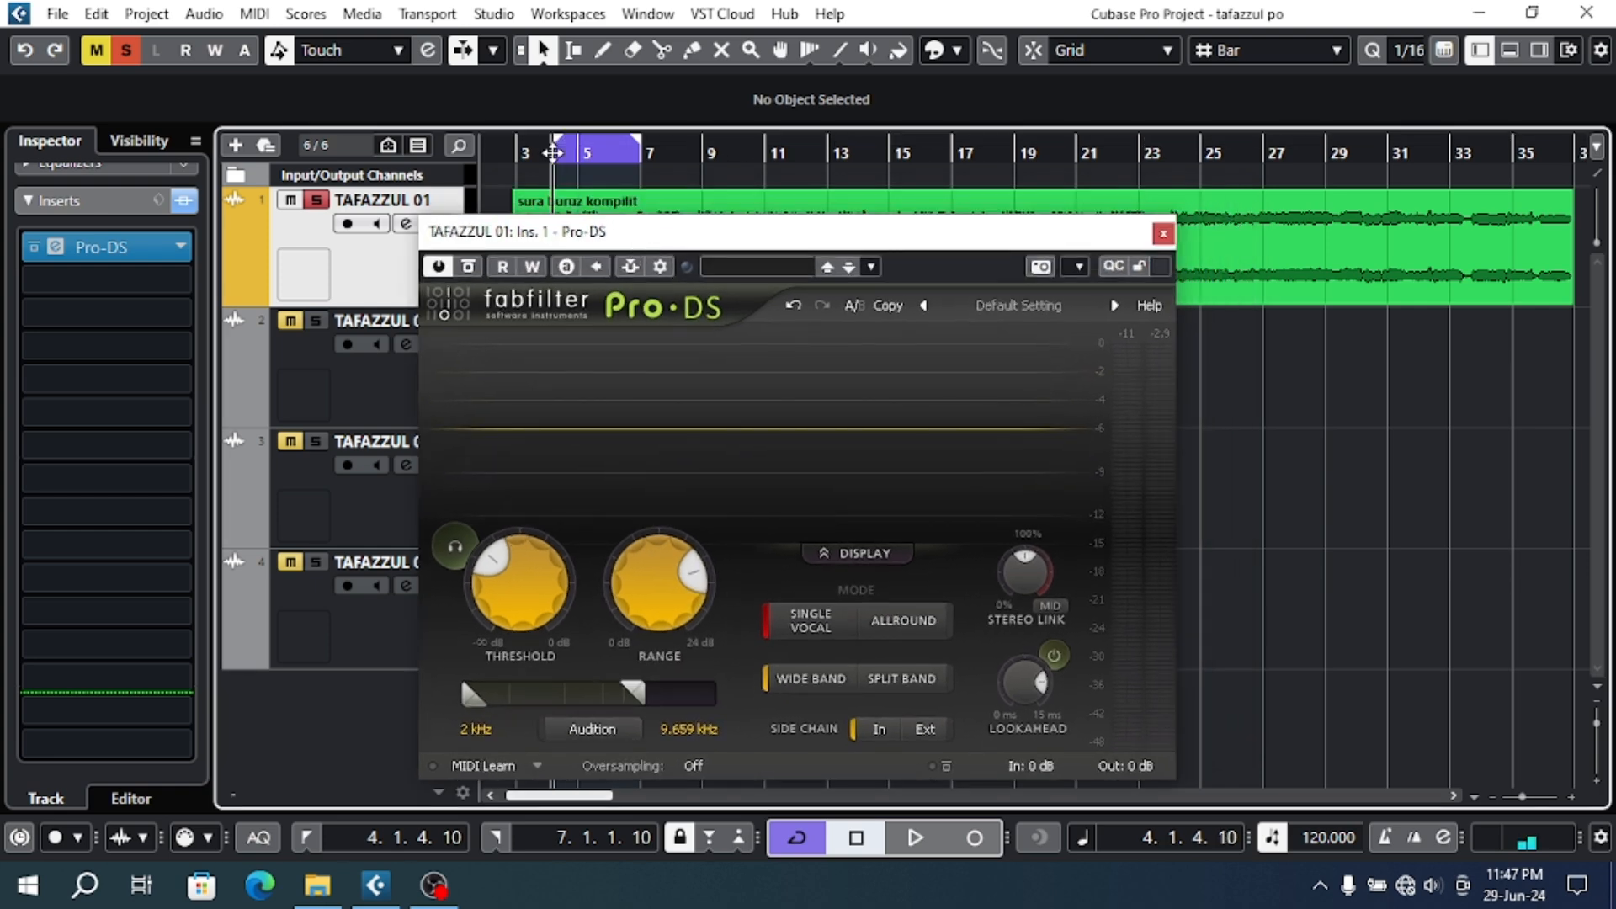
key(space)
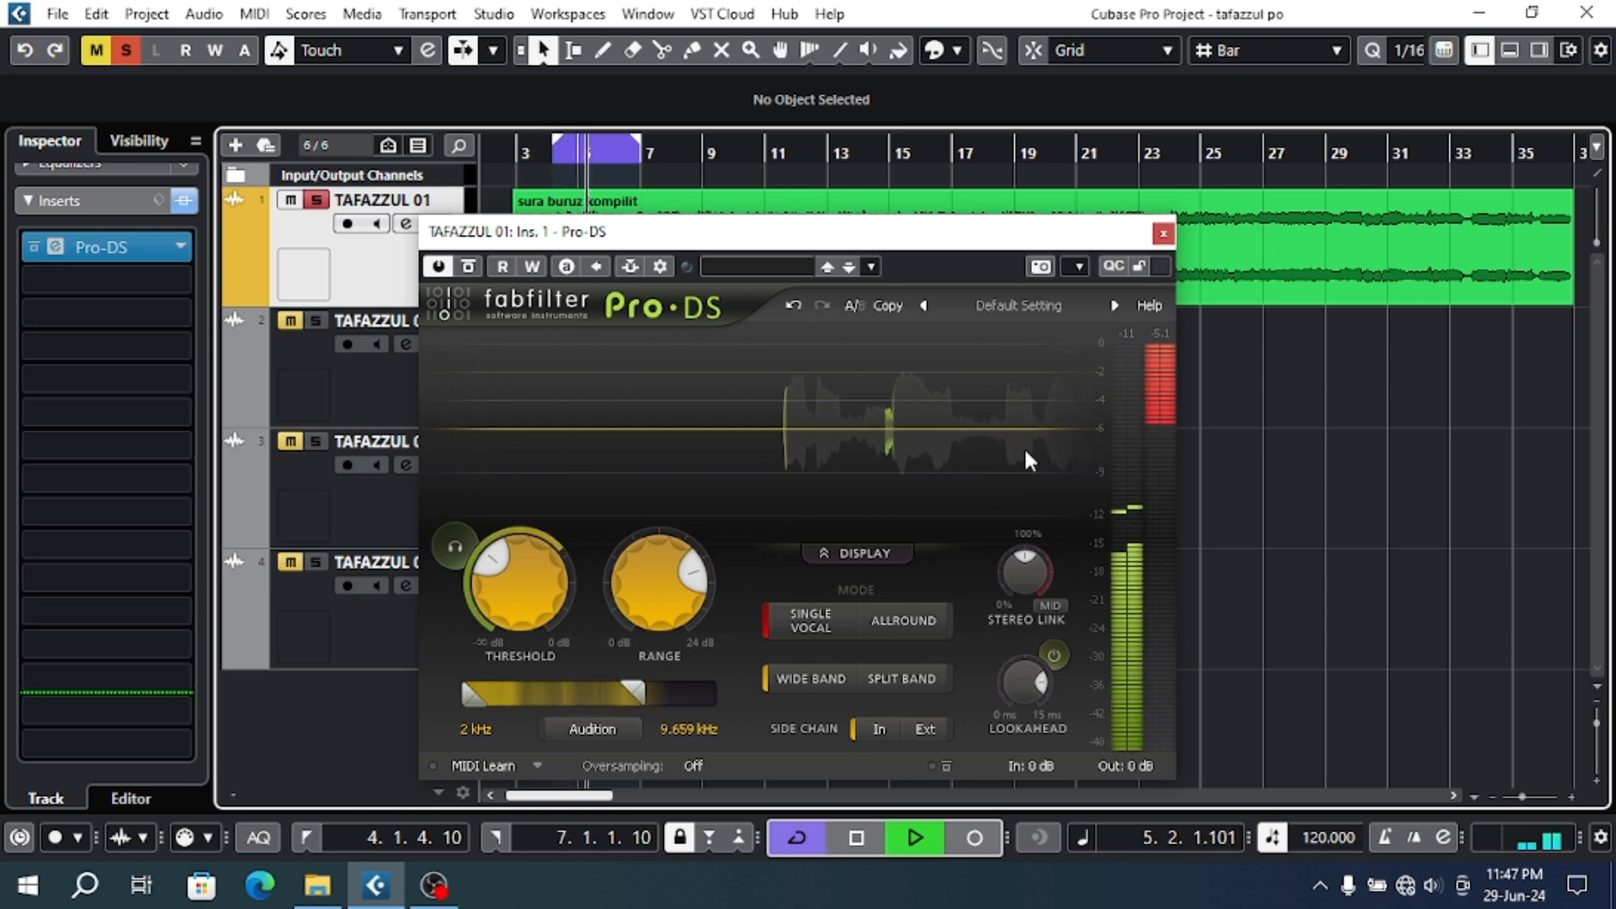
key(space)
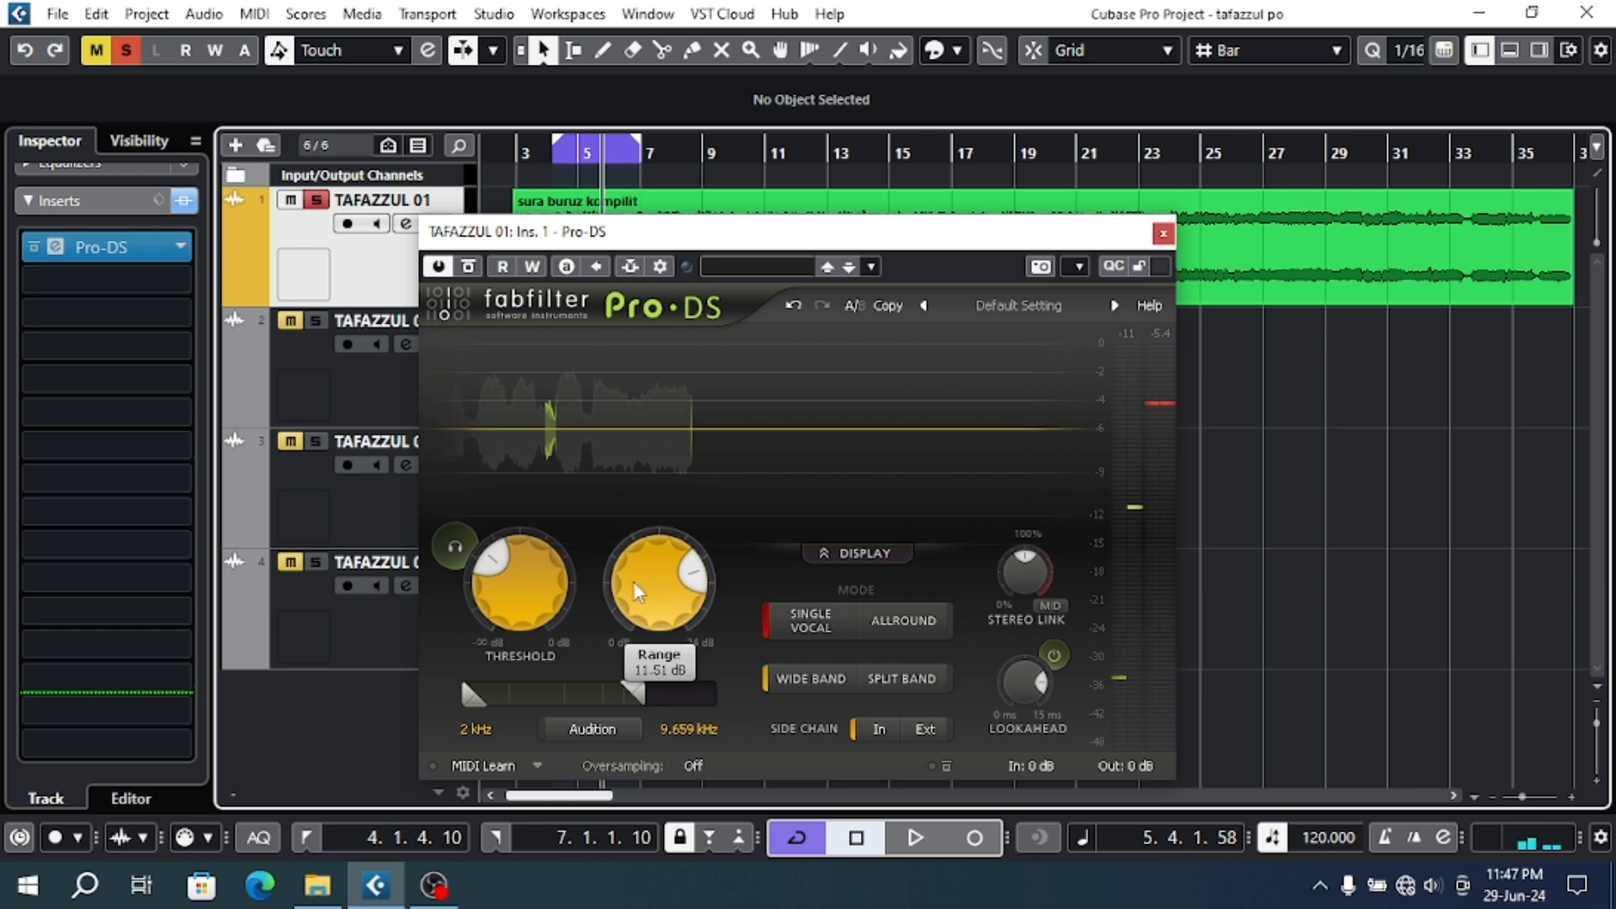
Turn on monitoring of the detected sibilance beside the threshold and play the vocal passage from the cycle start.
mouse_move(506, 592)
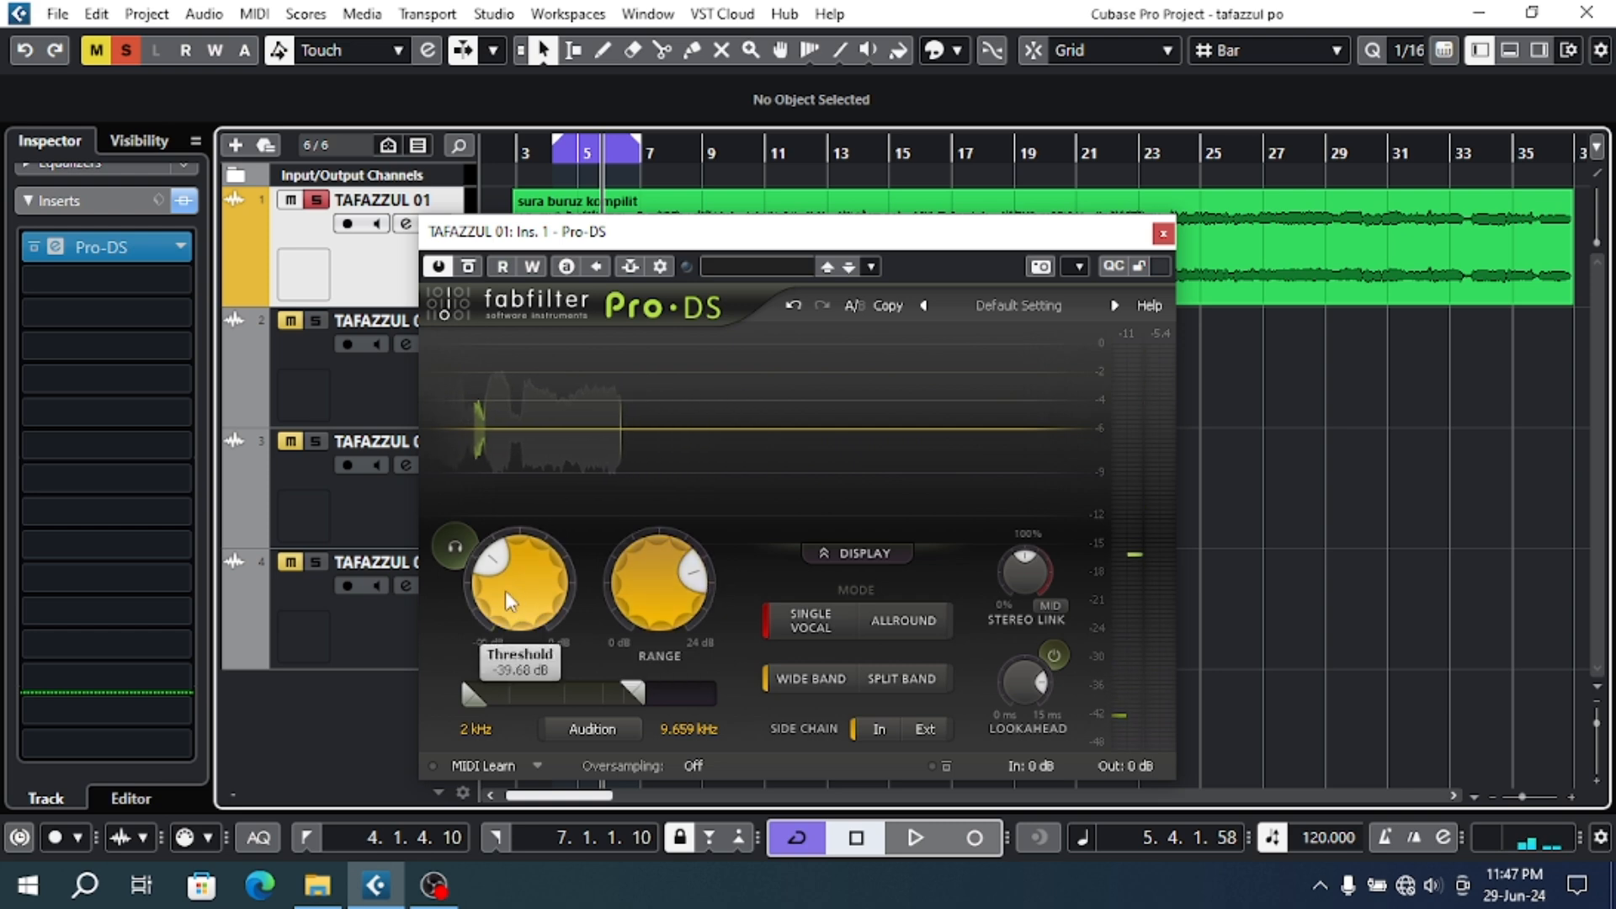
click(459, 549)
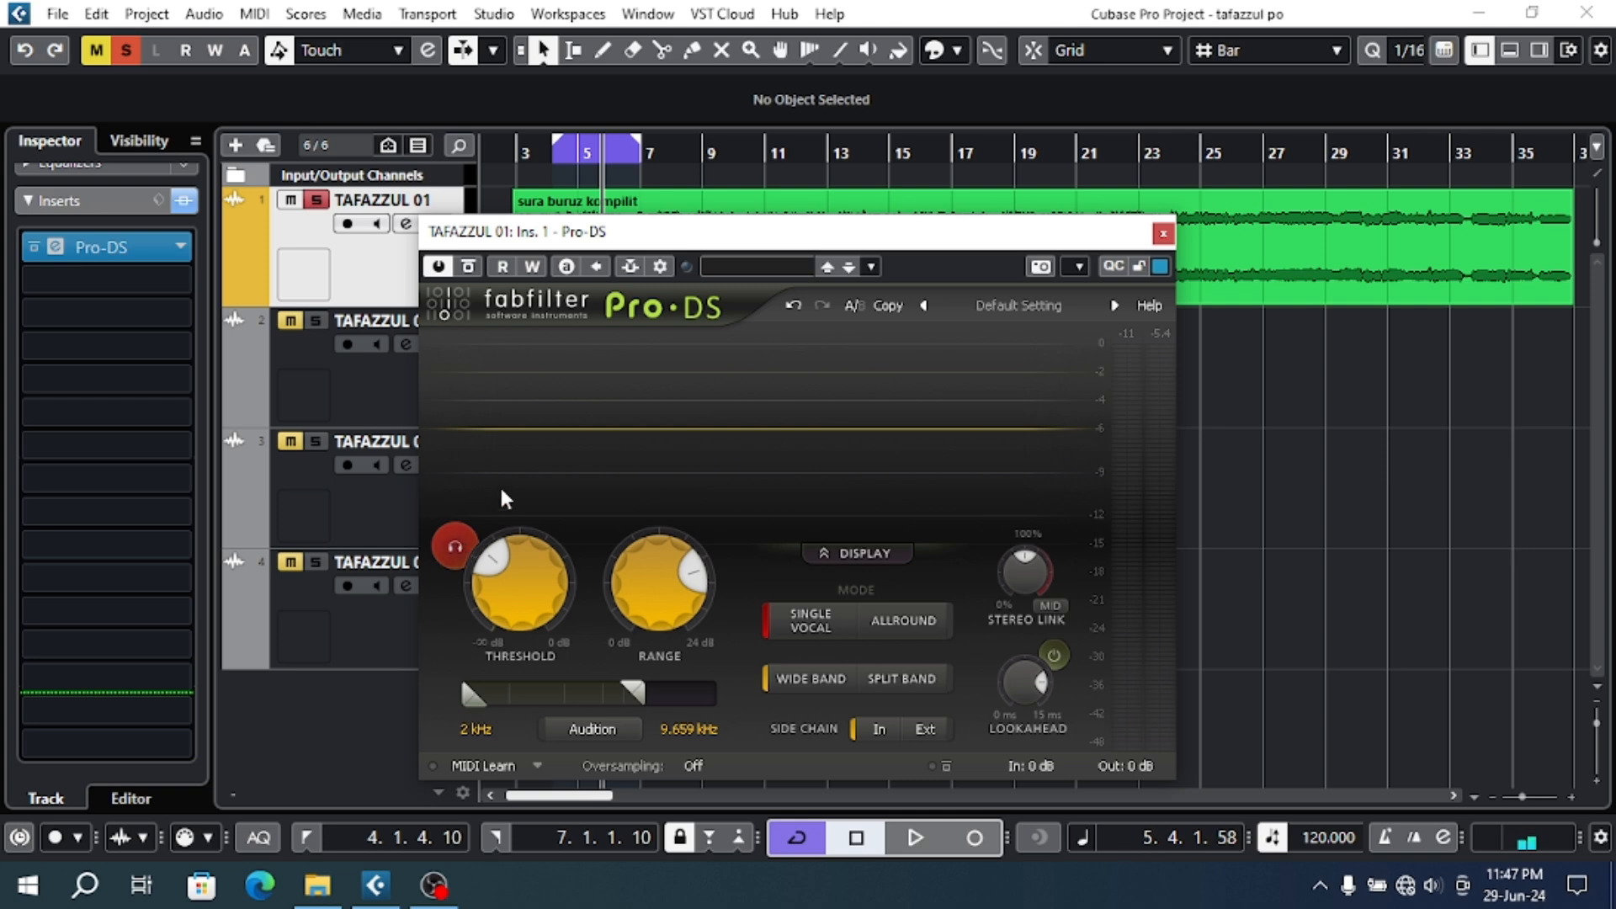
click(554, 160)
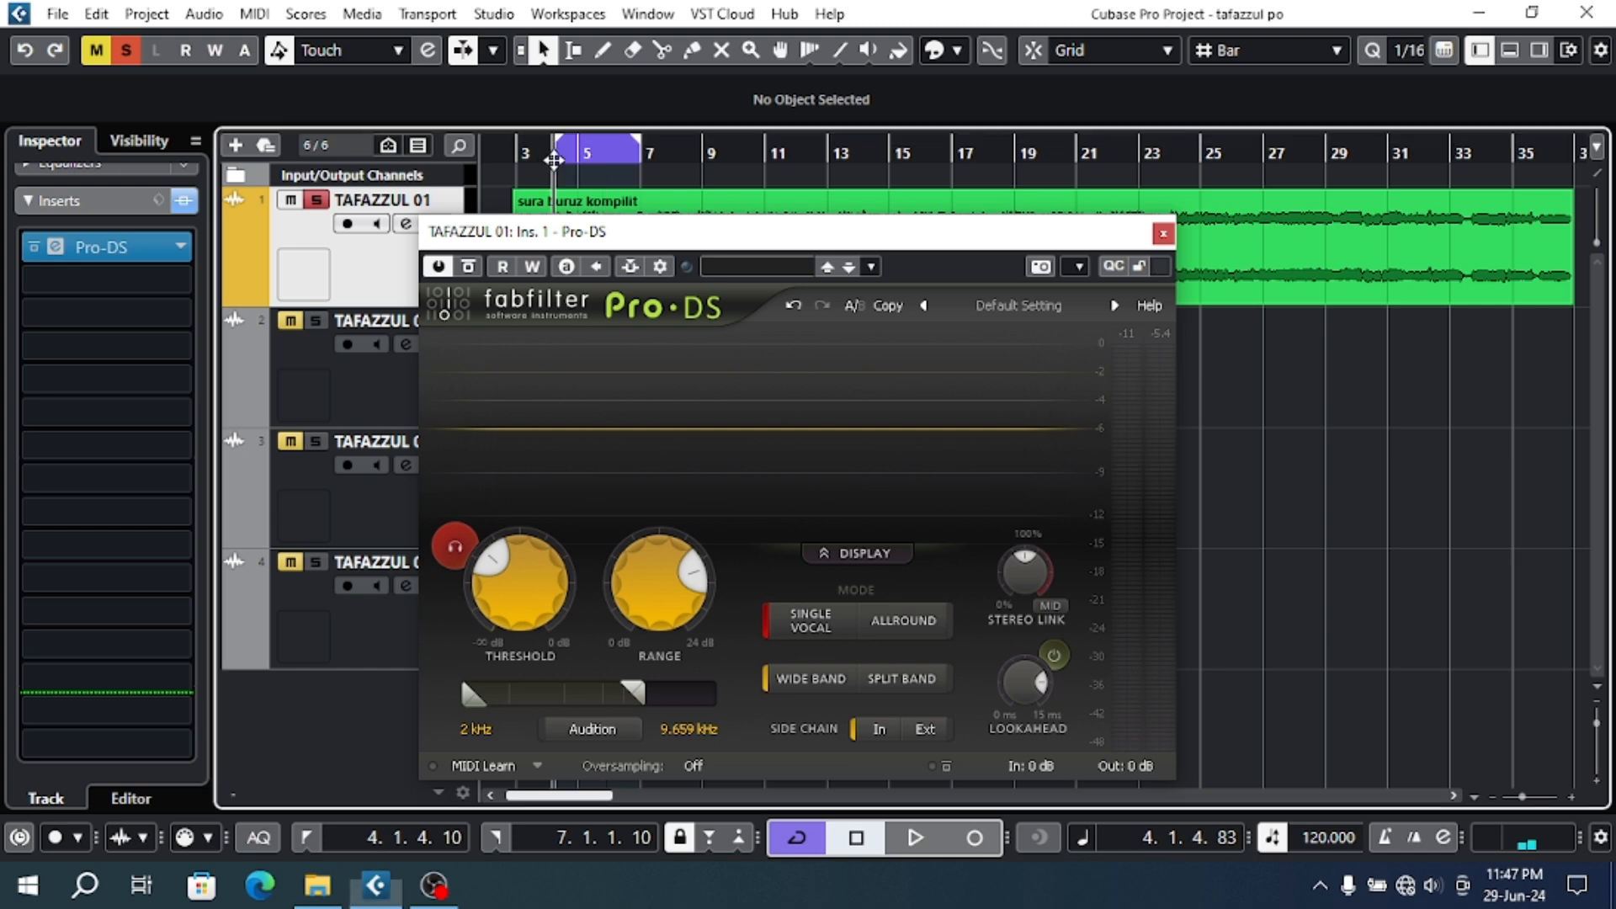
key(space)
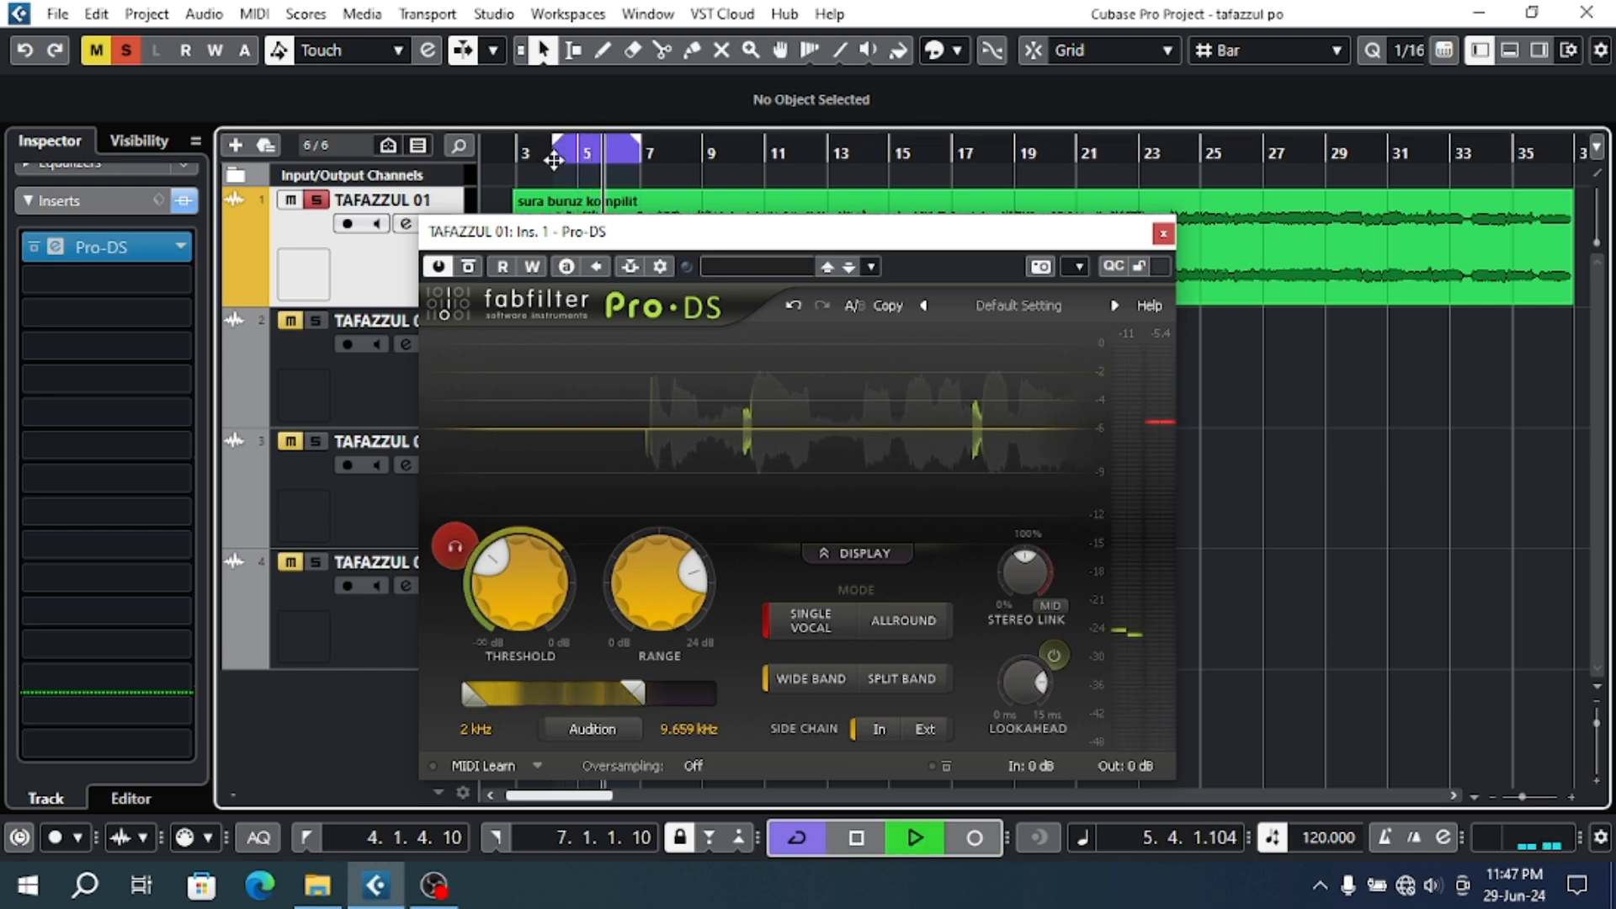
key(space)
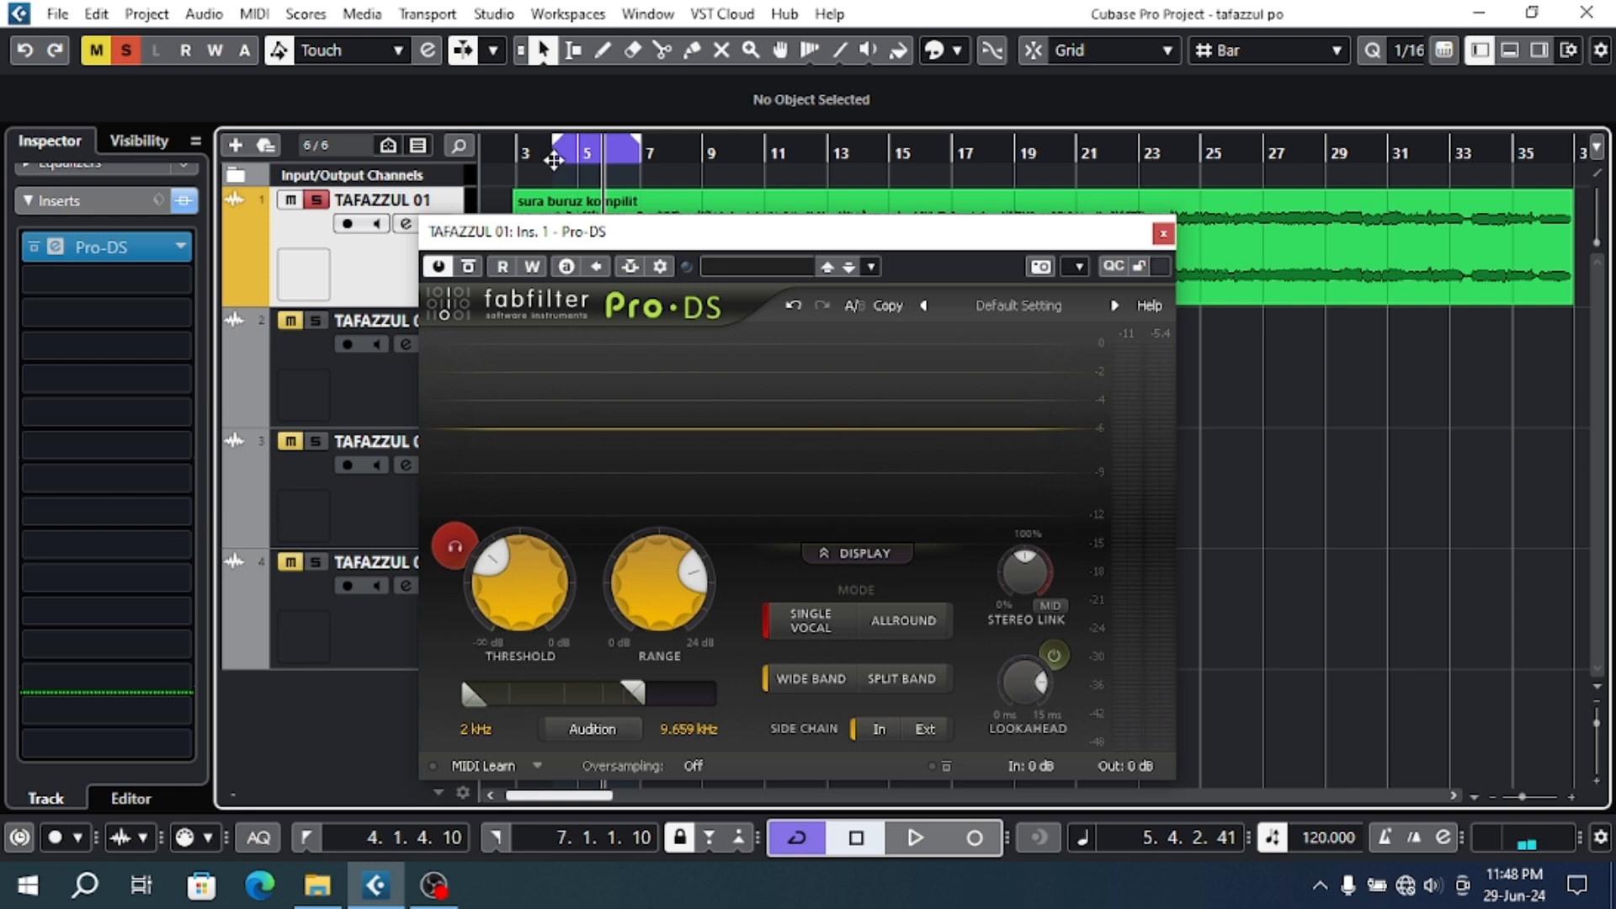
Replay the looped vocal passage from the cycle start to listen to the detected sibilance, and stop playback.
click(554, 160)
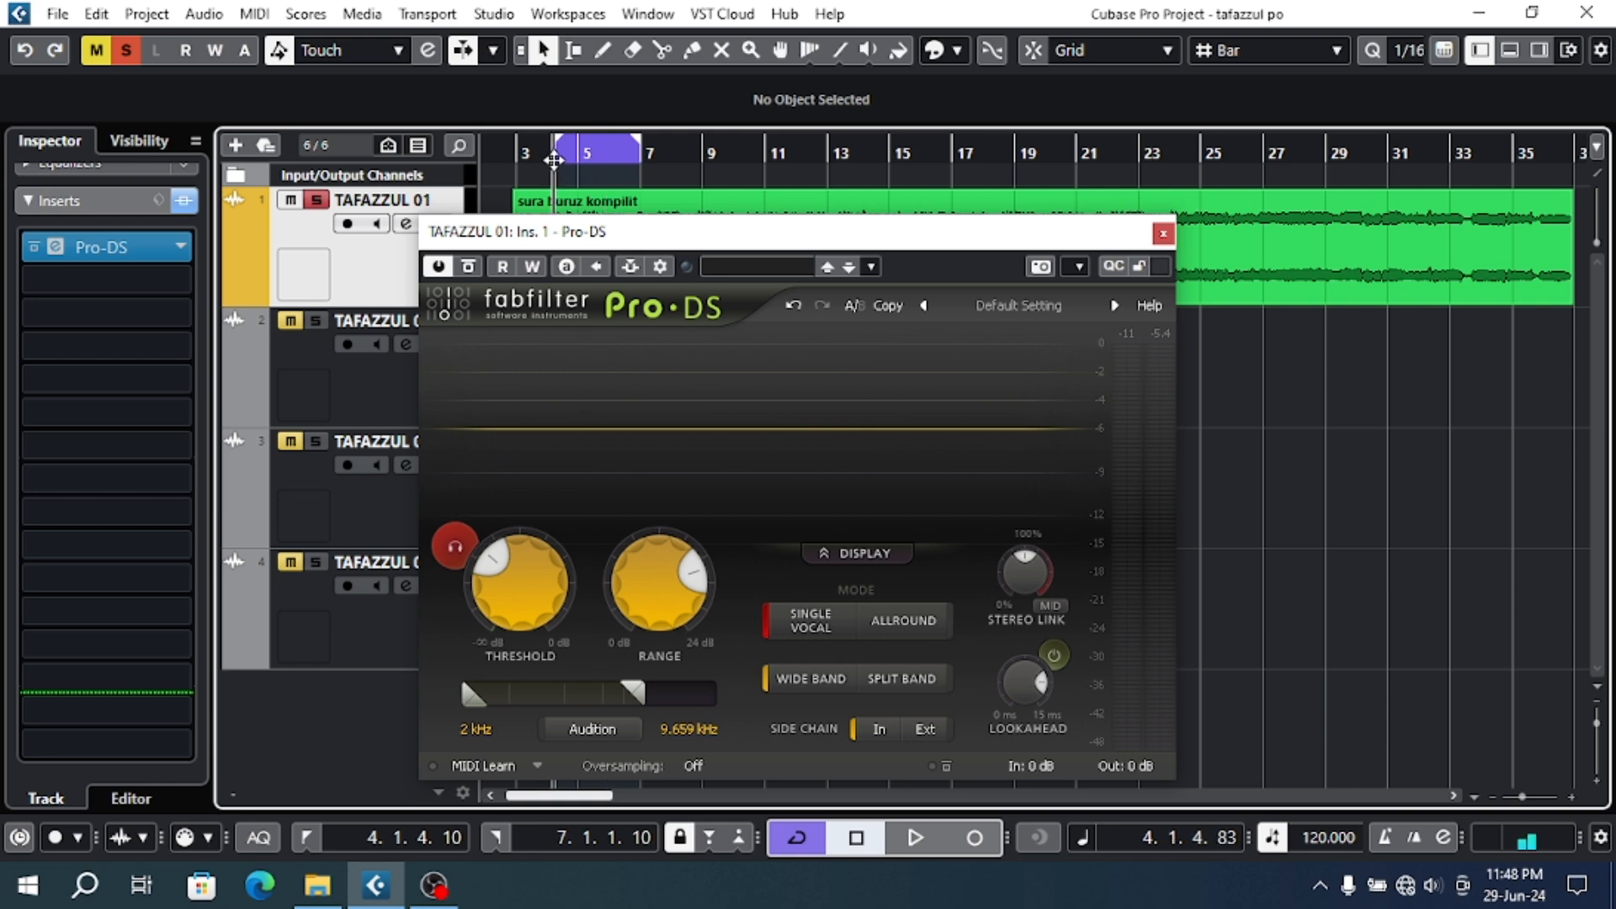
key(space)
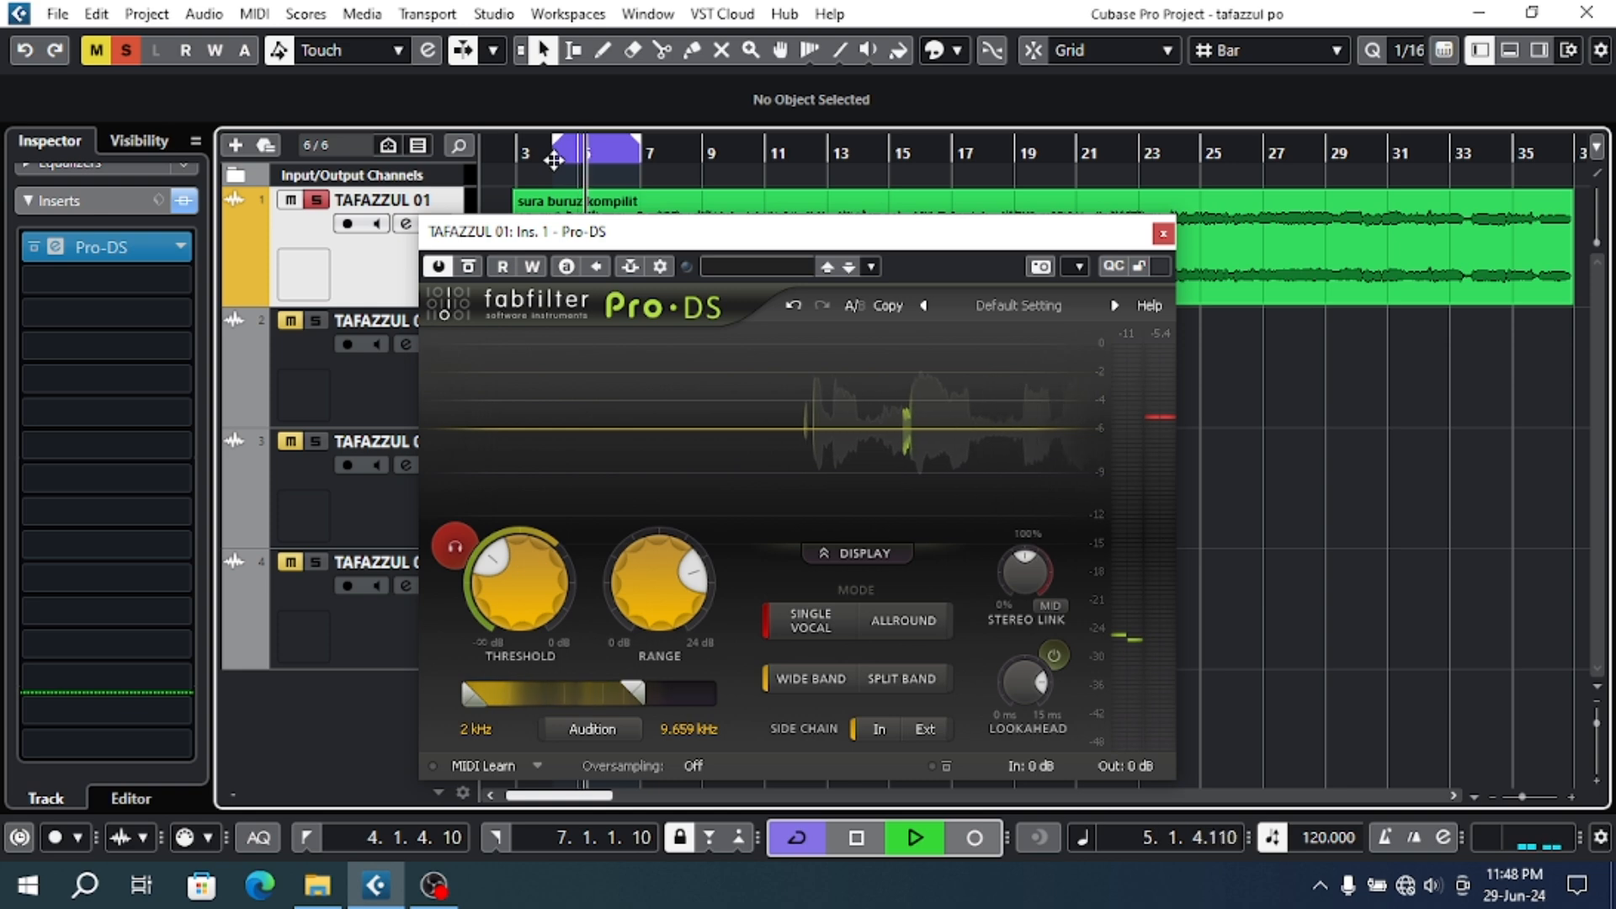
key(space)
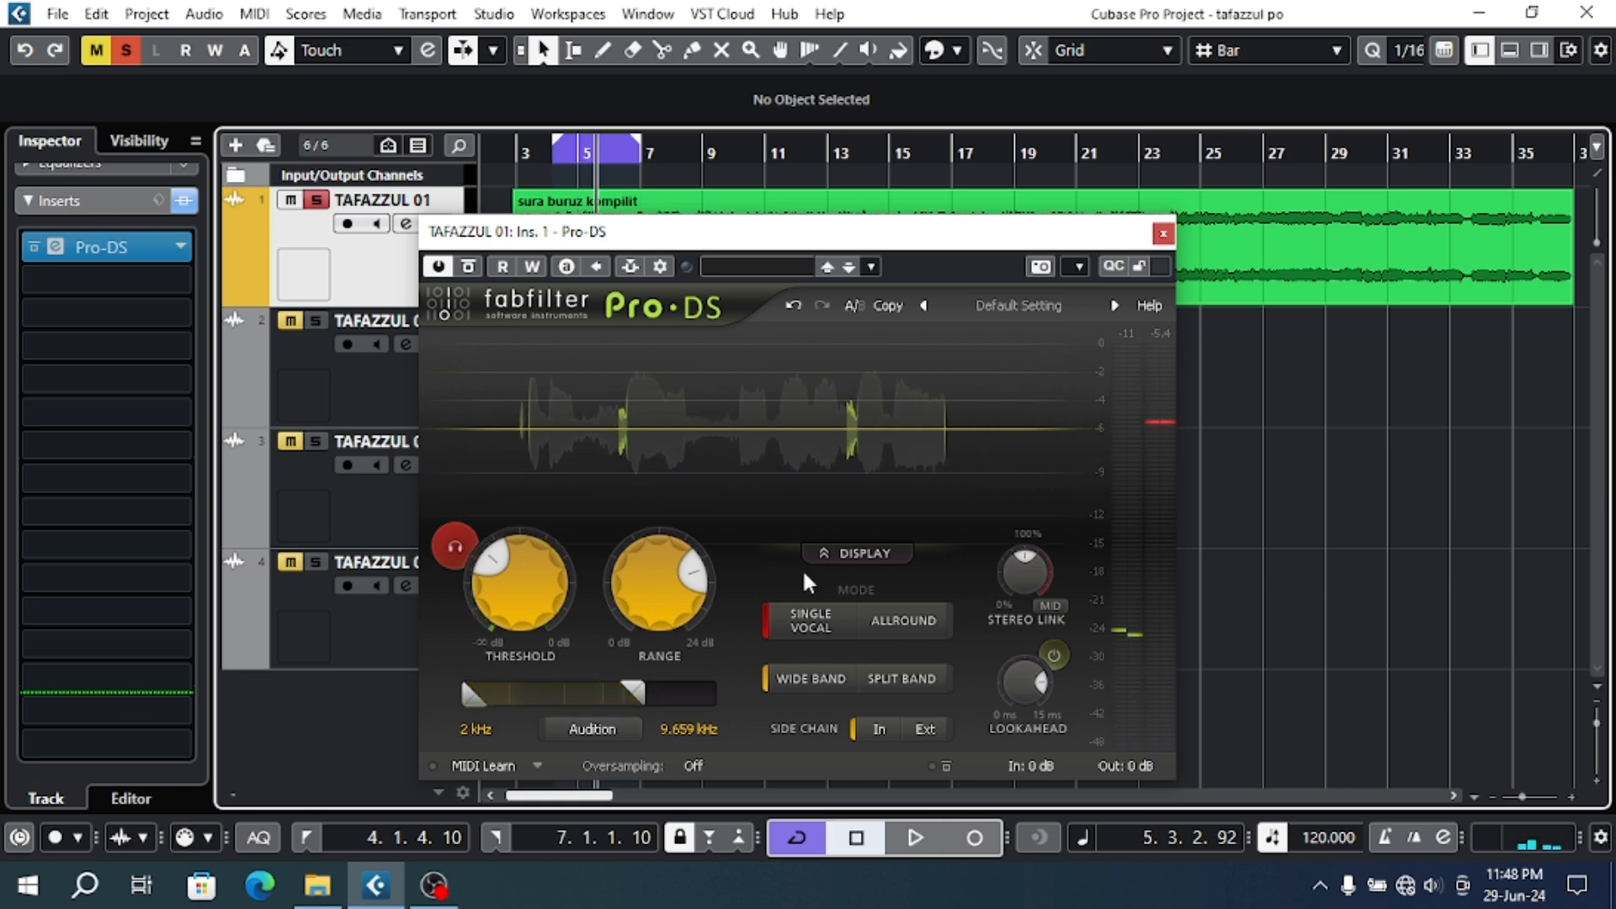
Clear the Pro-DS window away from the arrangement and zoom the timeline out with the cursor at the vocal clip's start.
drag(798, 240, 783, 158)
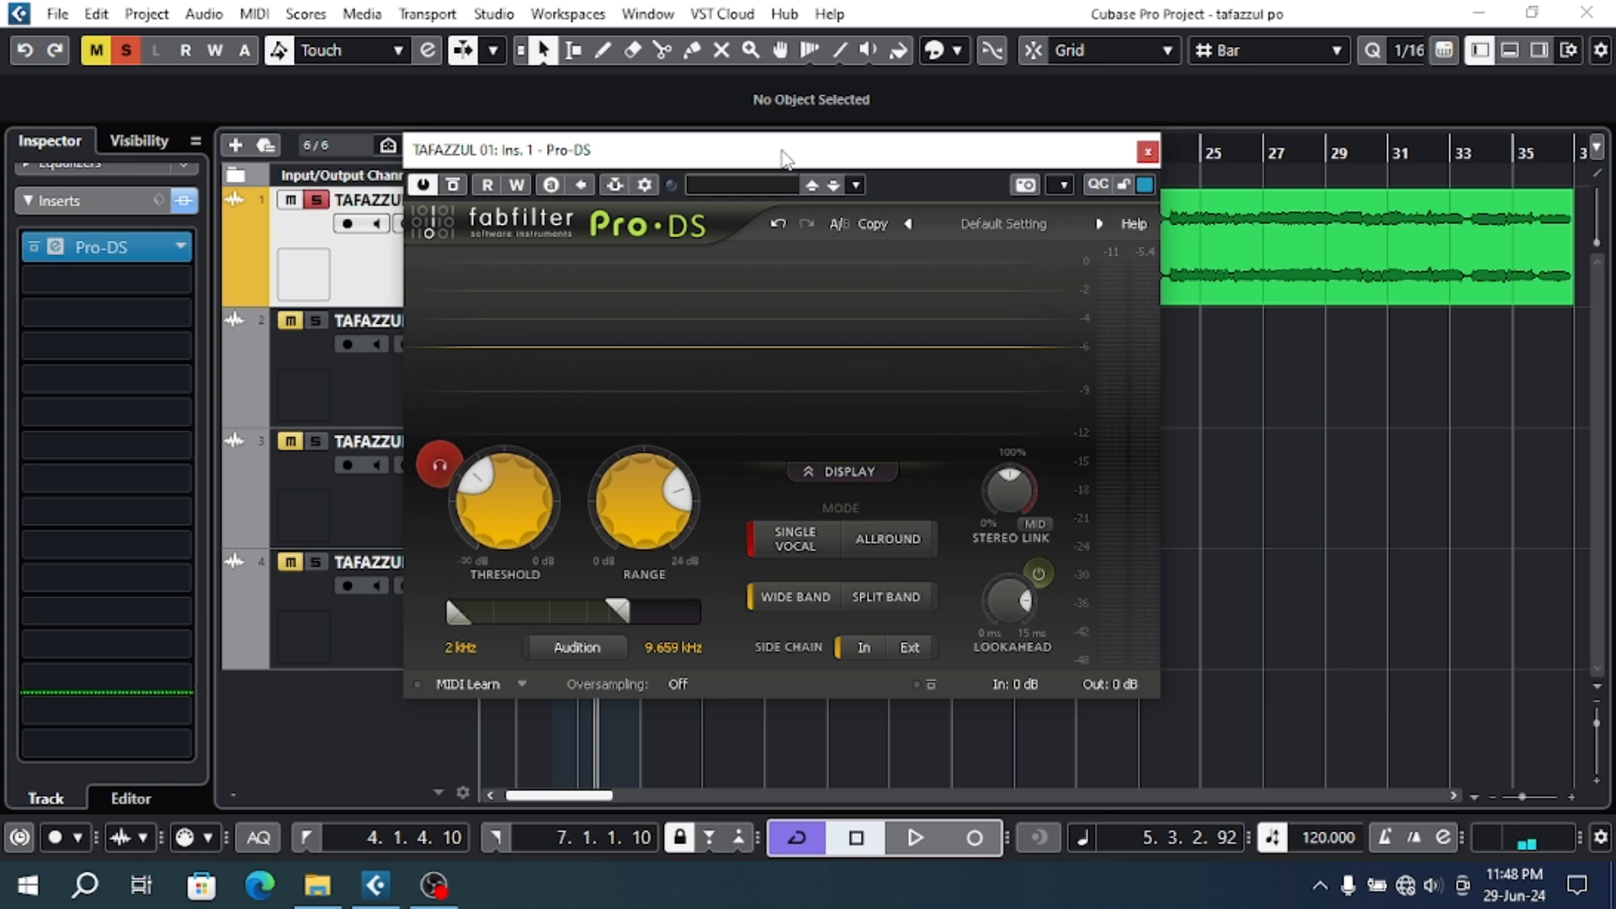
drag(783, 156, 783, 127)
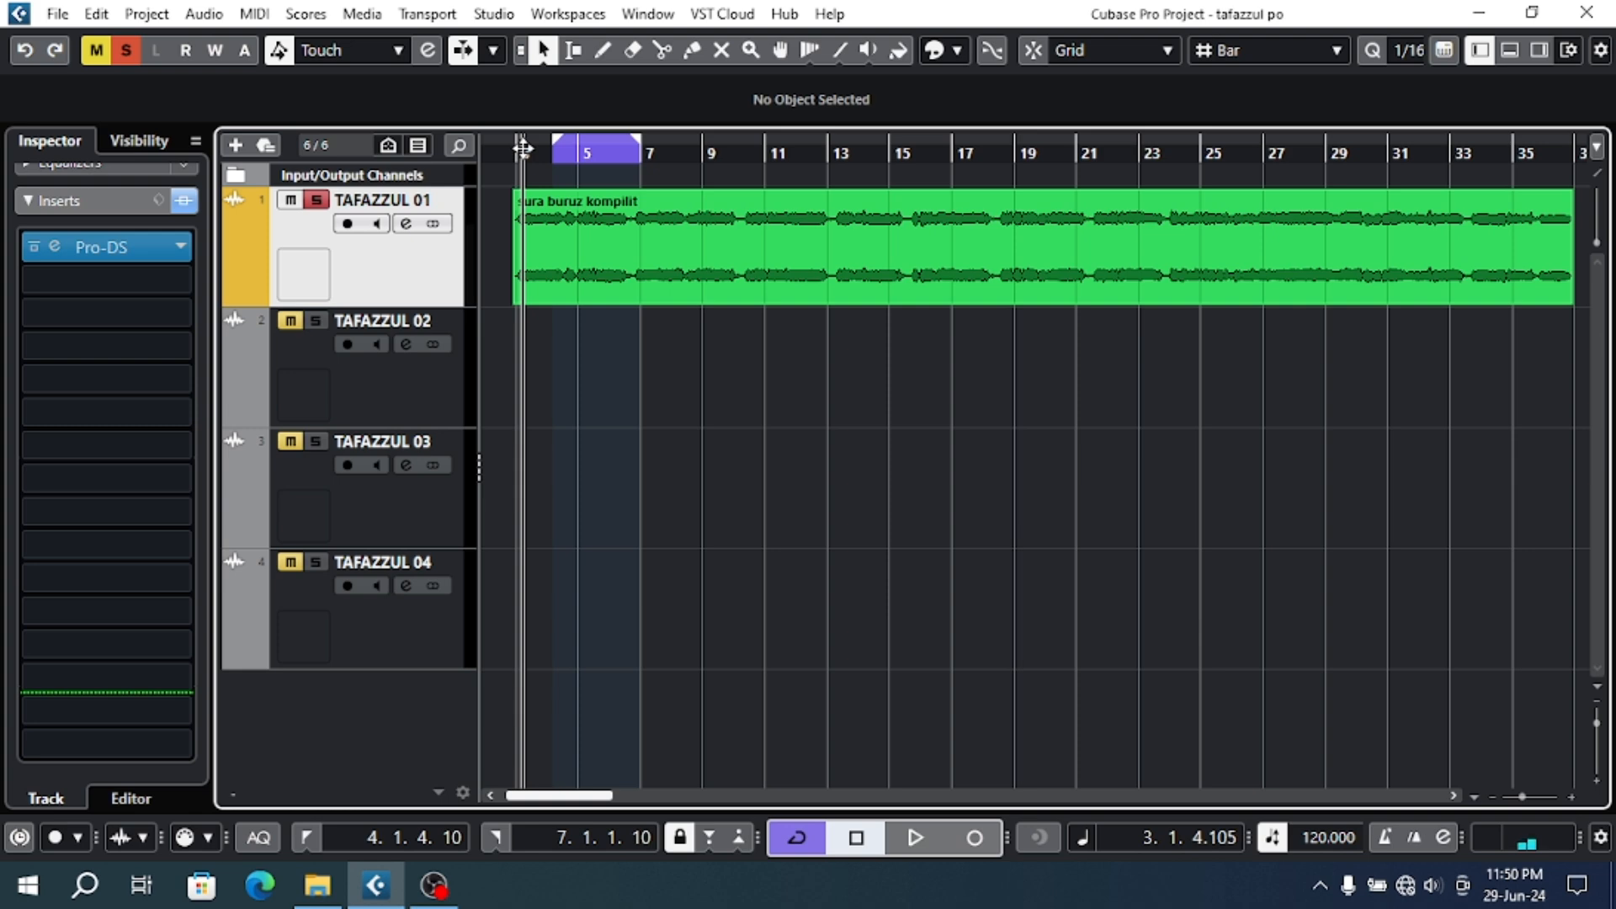
drag(522, 149, 528, 131)
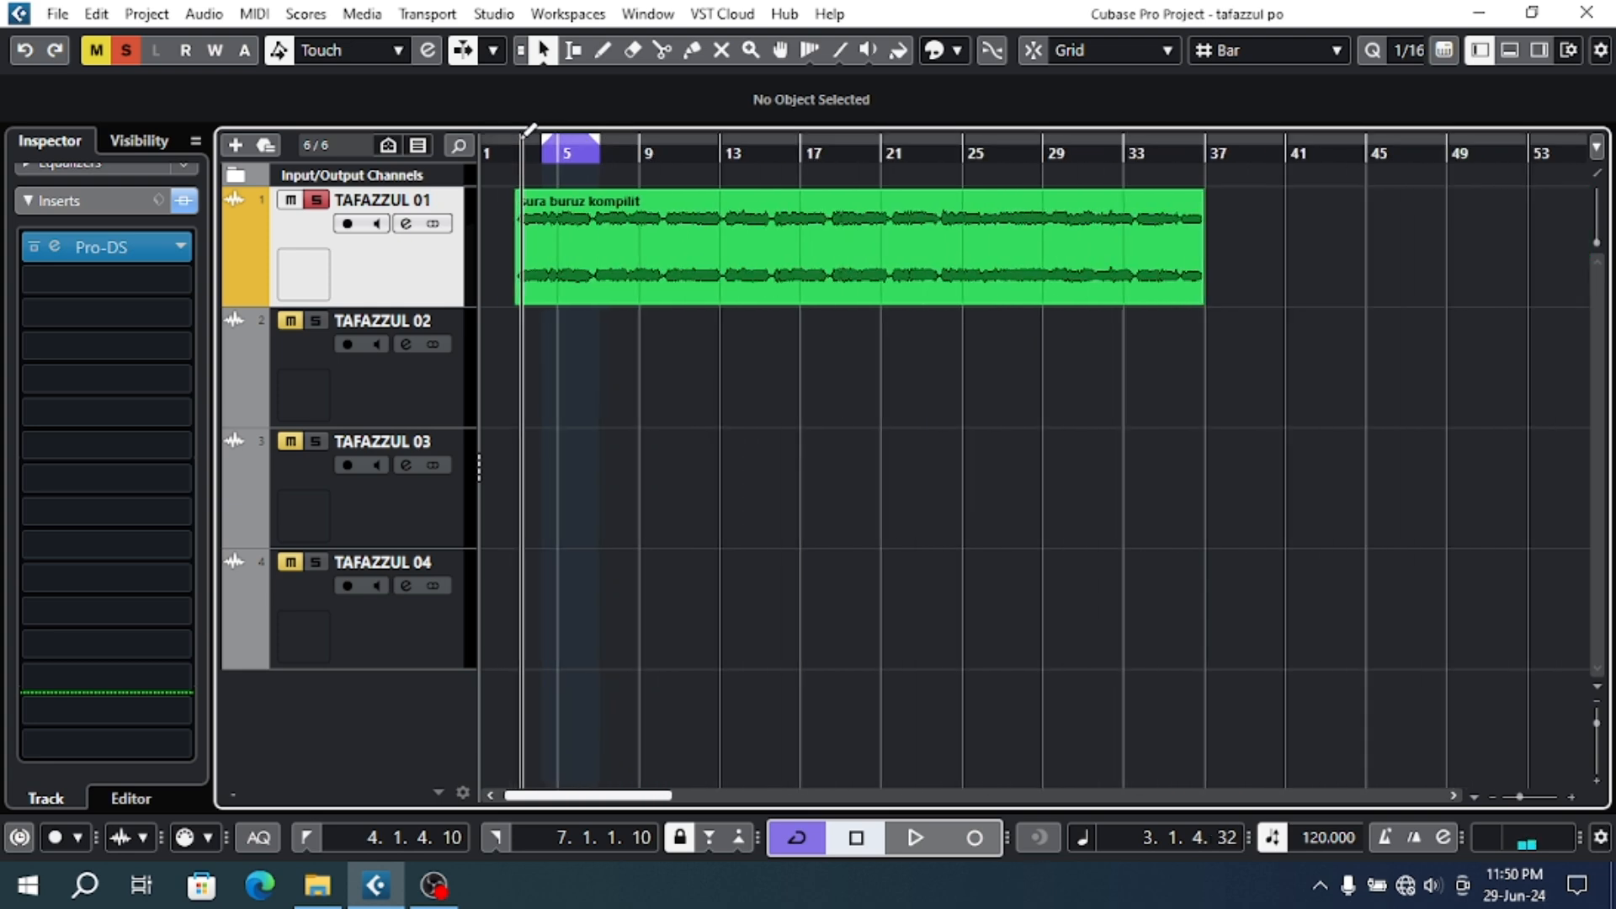